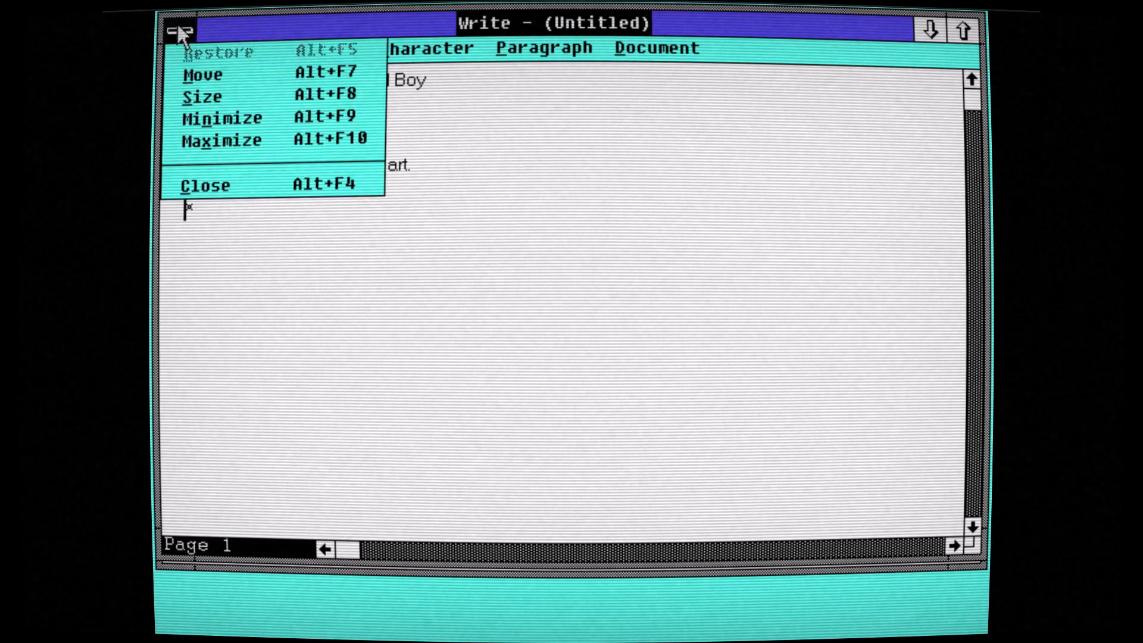
Close the untitled Write document without saving it
{"action": "left_click", "coordinate": [191, 188]}
{"action": "left_click", "coordinate": [565, 375]}
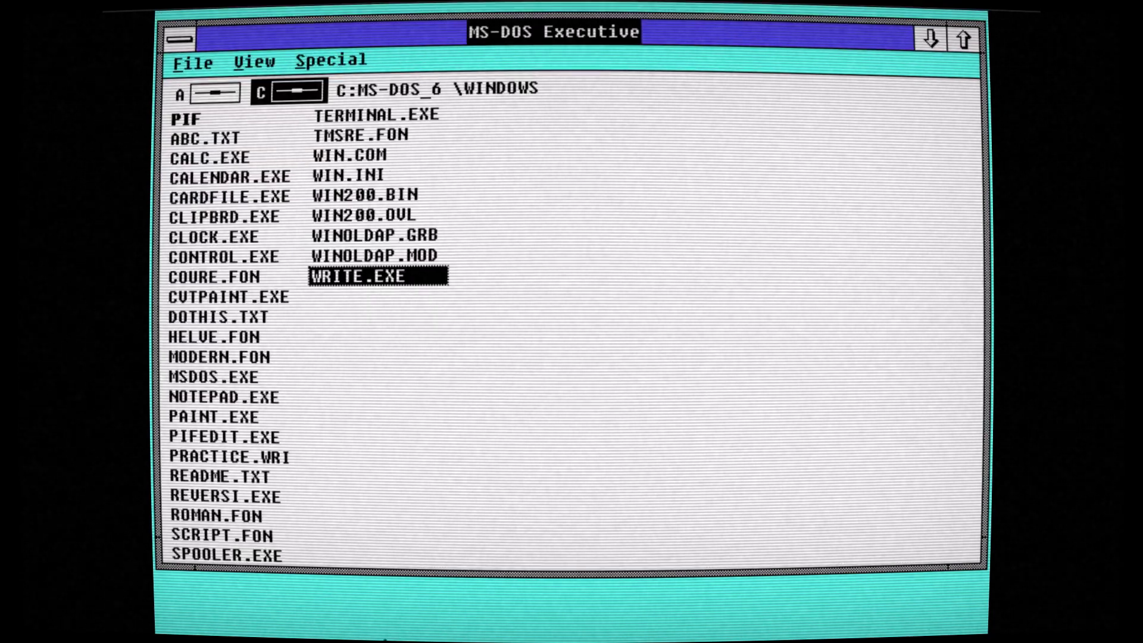
Launch REVERSI.EXE, play two moves on the board, and close the game
{"action": "double_click", "coordinate": [221, 496]}
{"action": "left_click", "coordinate": [506, 328]}
{"action": "left_click", "coordinate": [465, 450]}
{"action": "left_click", "coordinate": [299, 123]}
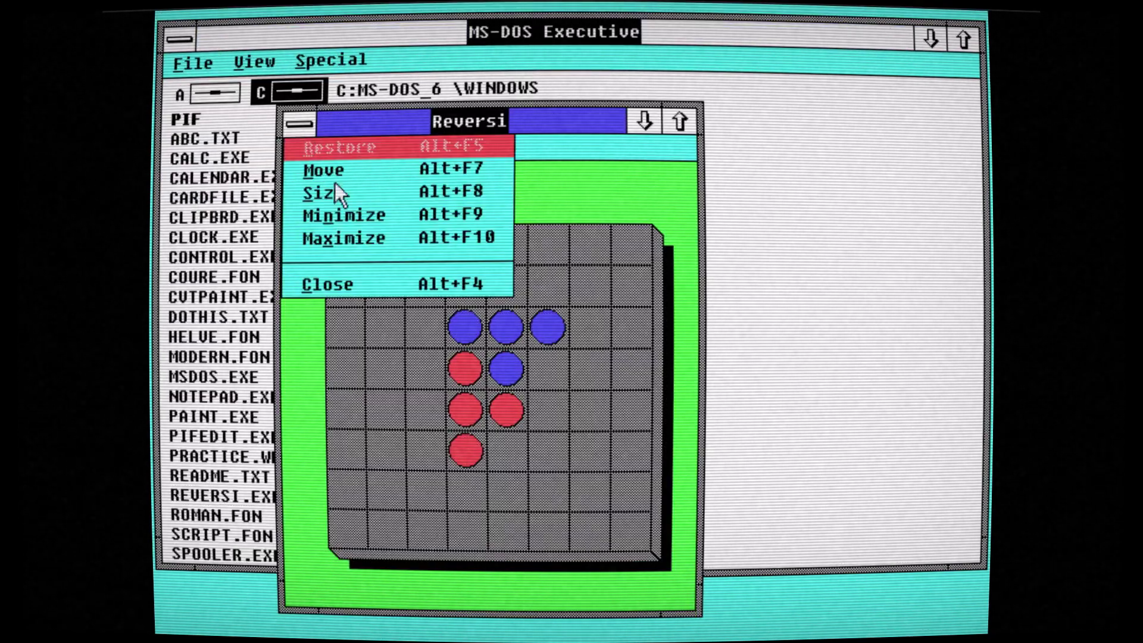
{"action": "left_click", "coordinate": [326, 283]}
Open PAINT.EXE to view its drawing tools and close it again
{"action": "double_click", "coordinate": [213, 417]}
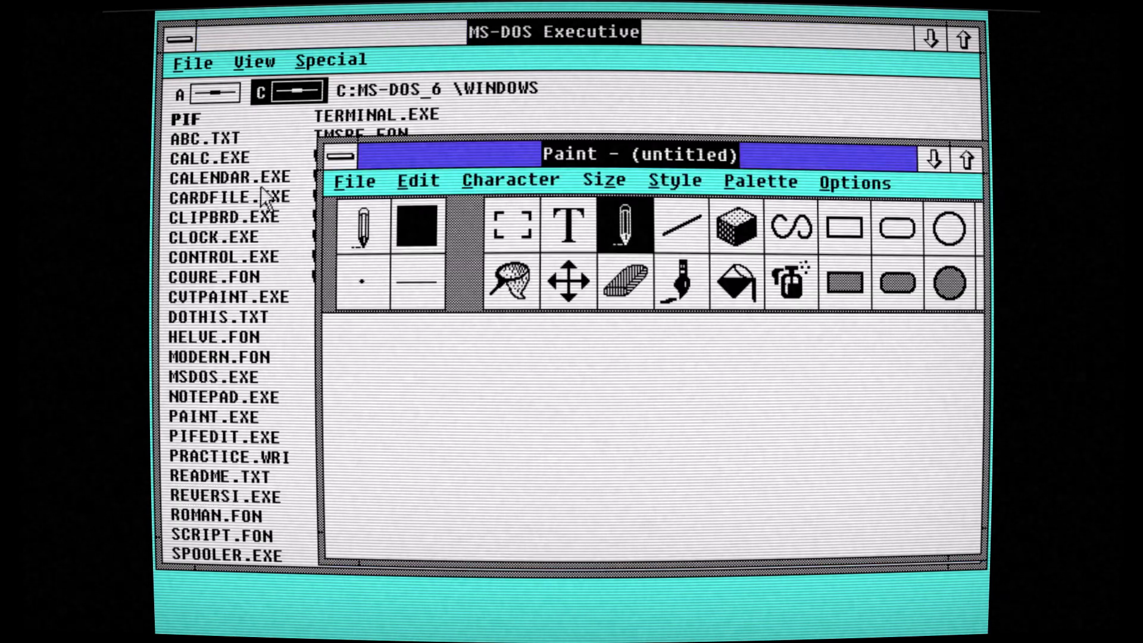
{"action": "left_click", "coordinate": [339, 158]}
{"action": "left_click", "coordinate": [381, 316]}
Open NOTEPAD.EXE, enter the text "drhfgmhgeafdsc", and close Notepad without saving
{"action": "double_click", "coordinate": [225, 397]}
{"action": "type", "text": "drhfgmhgeafdsc"}
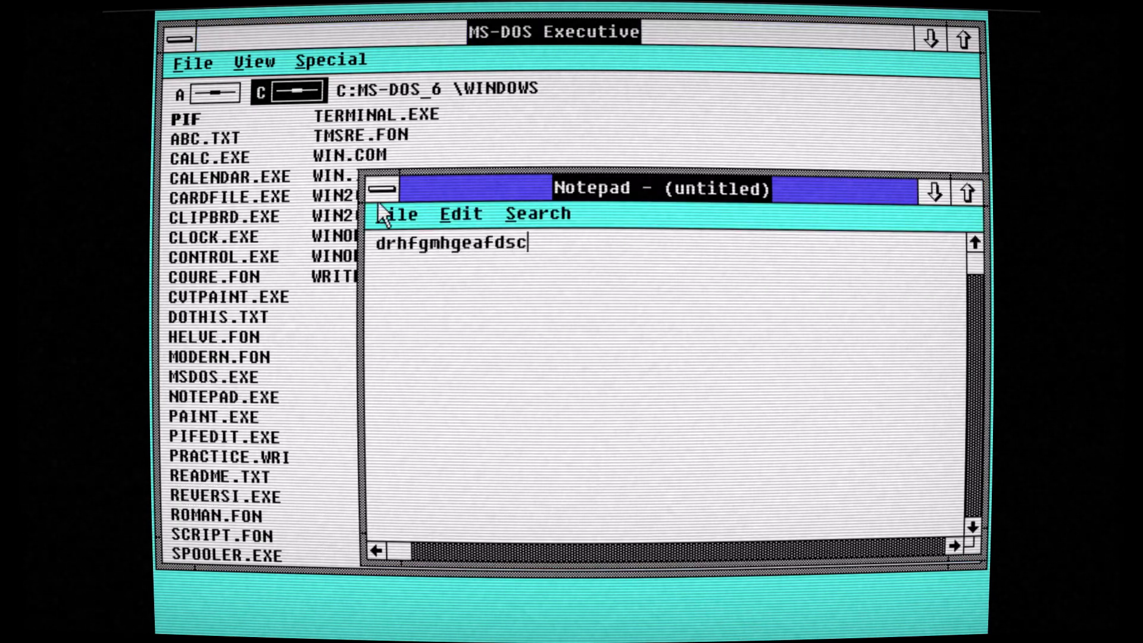
{"action": "left_click", "coordinate": [381, 189]}
{"action": "left_click", "coordinate": [408, 352]}
Open the CVTPAINT.EXE paint conversion utility and cancel it without converting a file
{"action": "left_click", "coordinate": [184, 297]}
{"action": "double_click", "coordinate": [185, 298]}
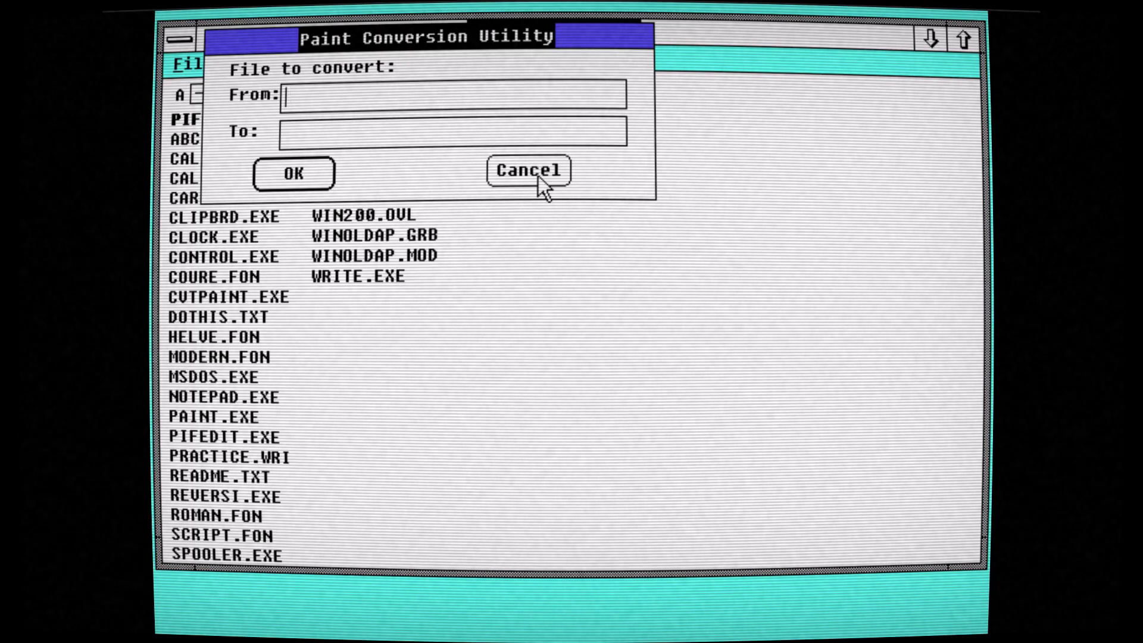
{"action": "left_click", "coordinate": [538, 176]}
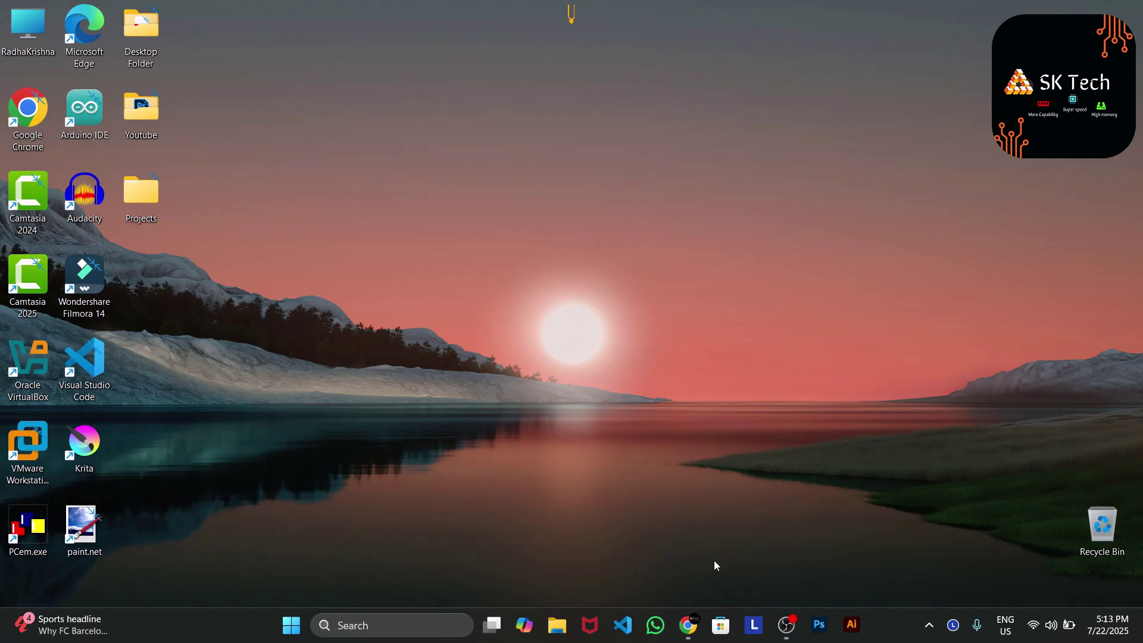
Switch to Chrome and open the WinWorld download page for Microsoft MS-DOS 6.22 Plus Enhanced Tools (3.5-1.44mb)
{"action": "left_click", "coordinate": [688, 625]}
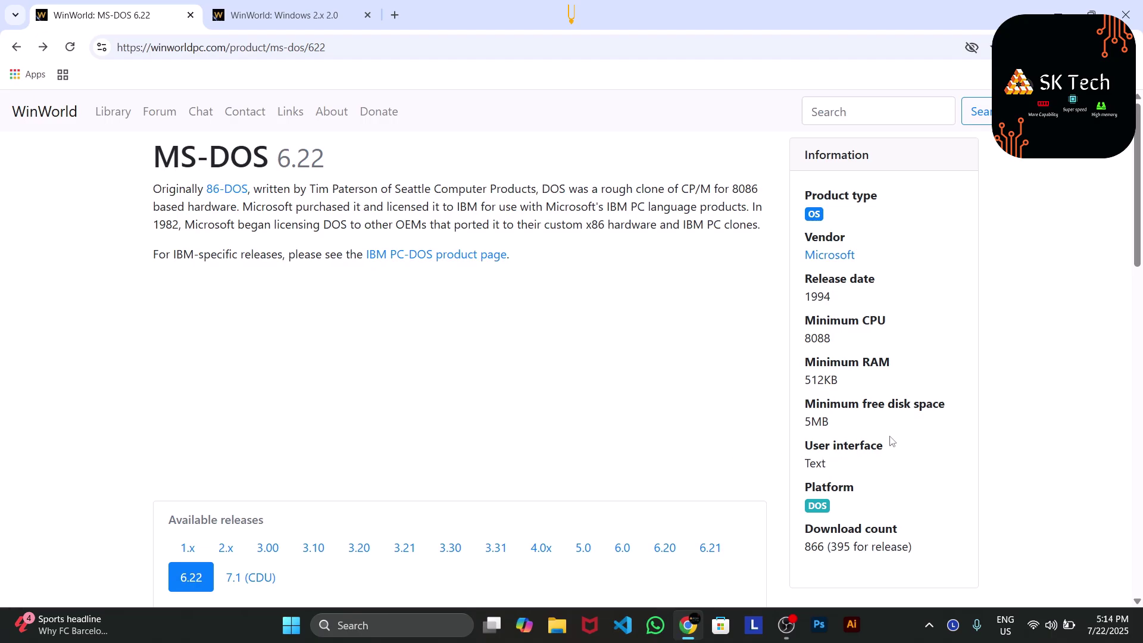
{"action": "scroll", "coordinate": [891, 441], "scroll_direction": "down", "scroll_amount": 9}
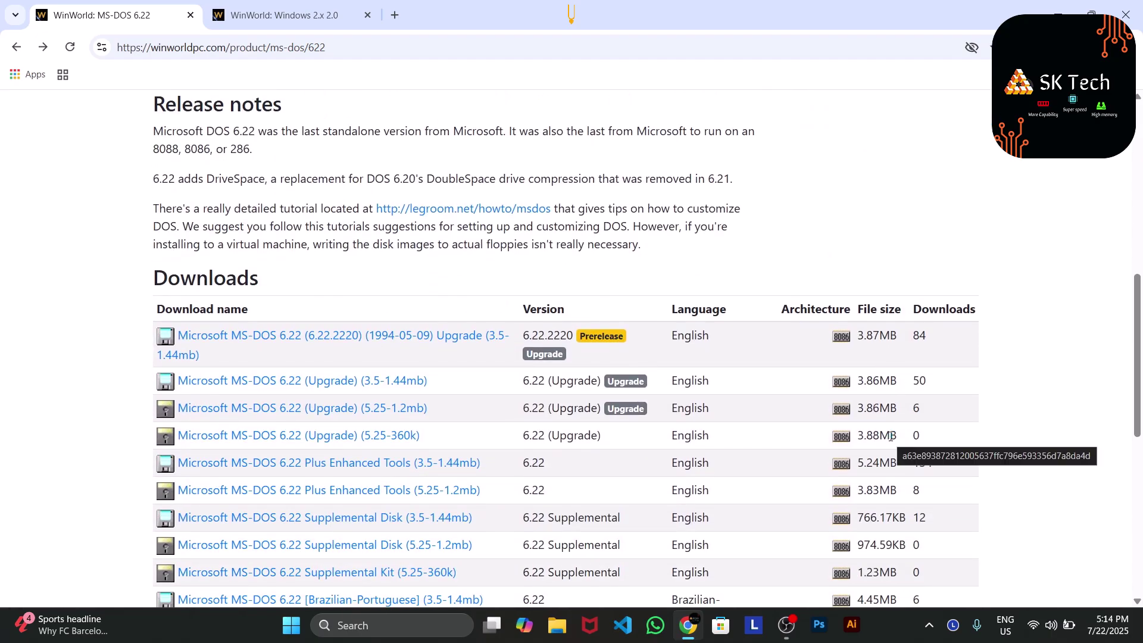
{"action": "scroll", "coordinate": [474, 379], "scroll_direction": "down", "scroll_amount": 1}
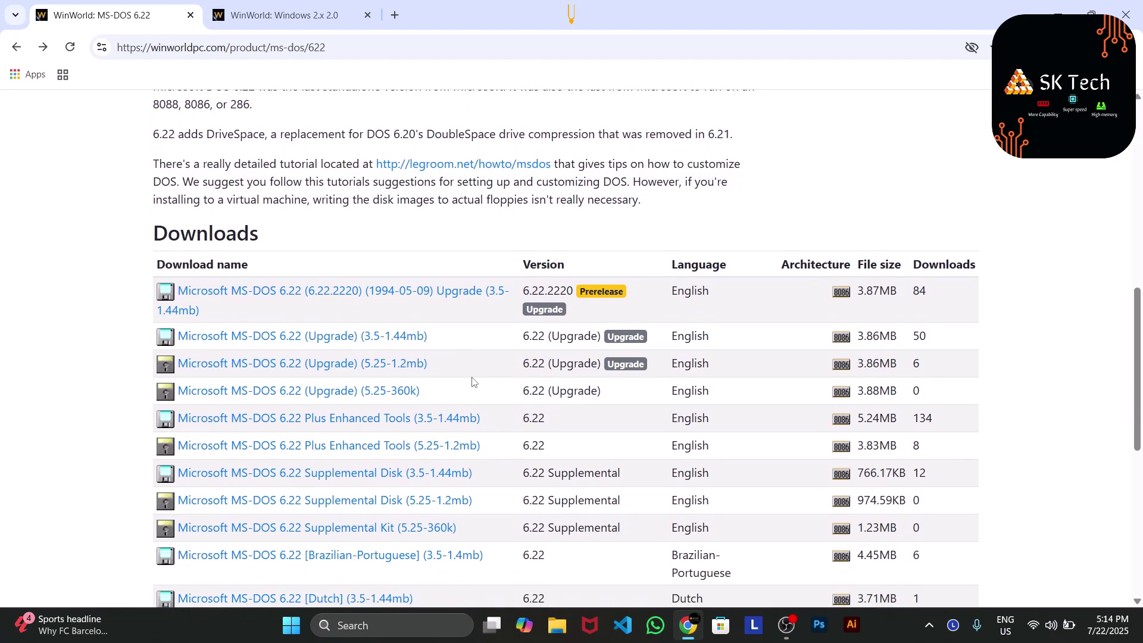
{"action": "left_click", "coordinate": [430, 418]}
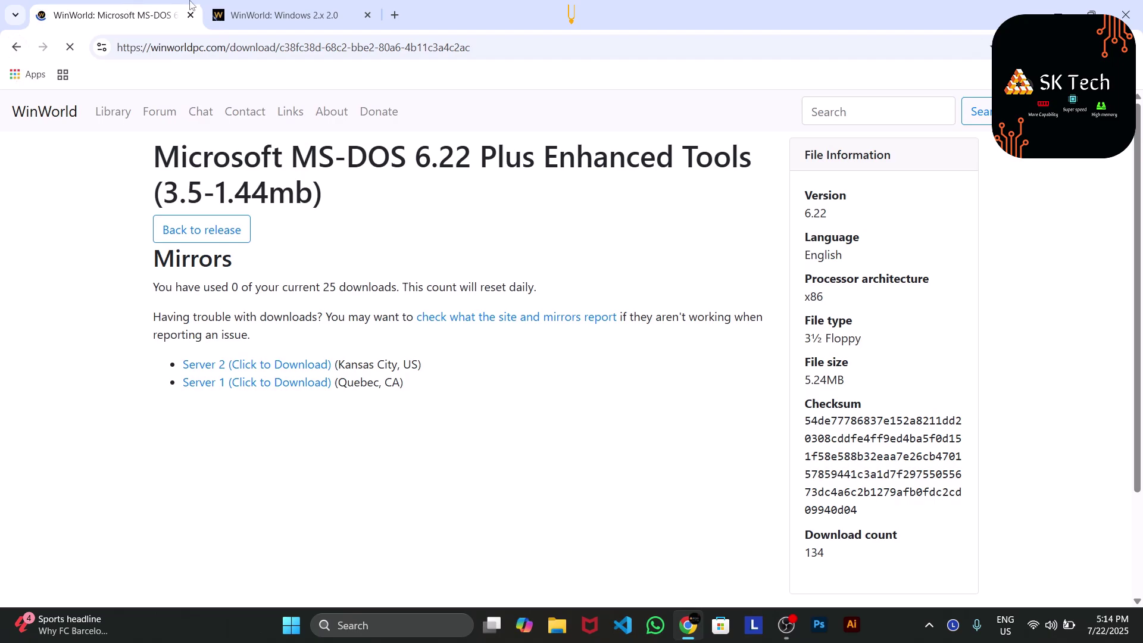
Open the 2.0 release on the WinWorld Windows 2.x page and examine its list of downloads
{"action": "left_click", "coordinate": [248, 3]}
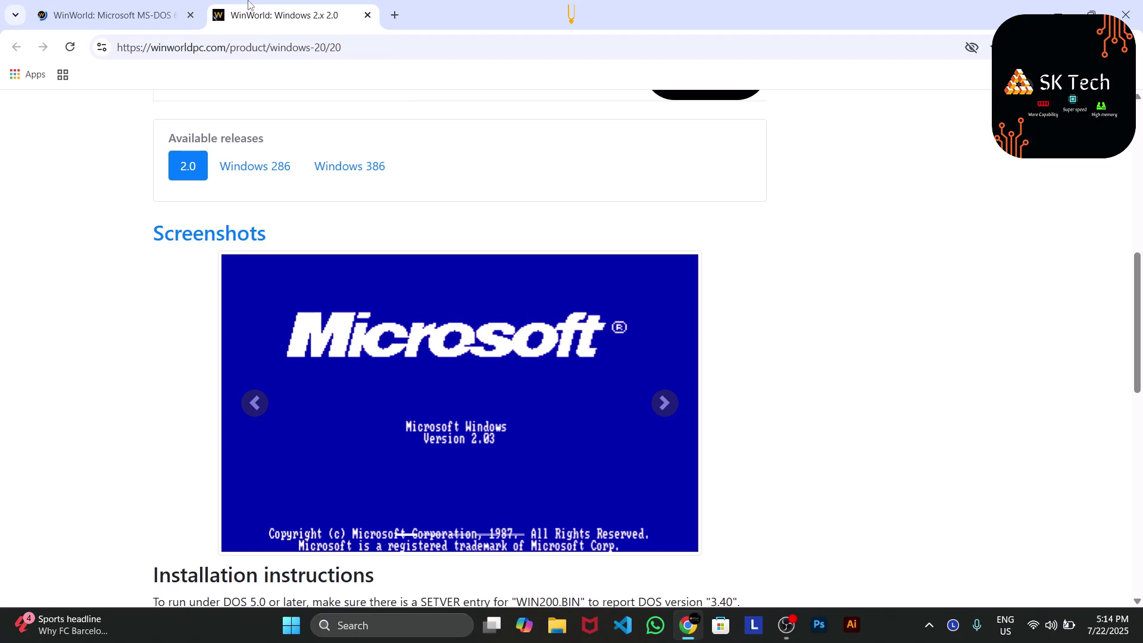
{"action": "scroll", "coordinate": [345, 144], "scroll_direction": "up", "scroll_amount": 8}
{"action": "scroll", "coordinate": [345, 144], "scroll_direction": "down", "scroll_amount": 10}
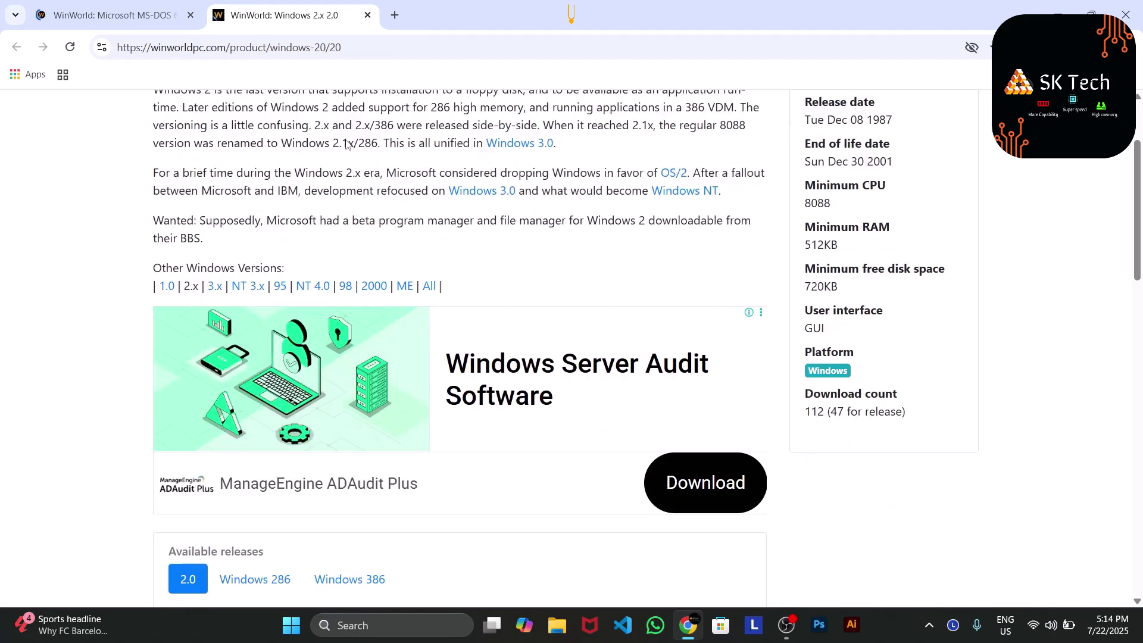
{"action": "scroll", "coordinate": [345, 144], "scroll_direction": "up", "scroll_amount": 2}
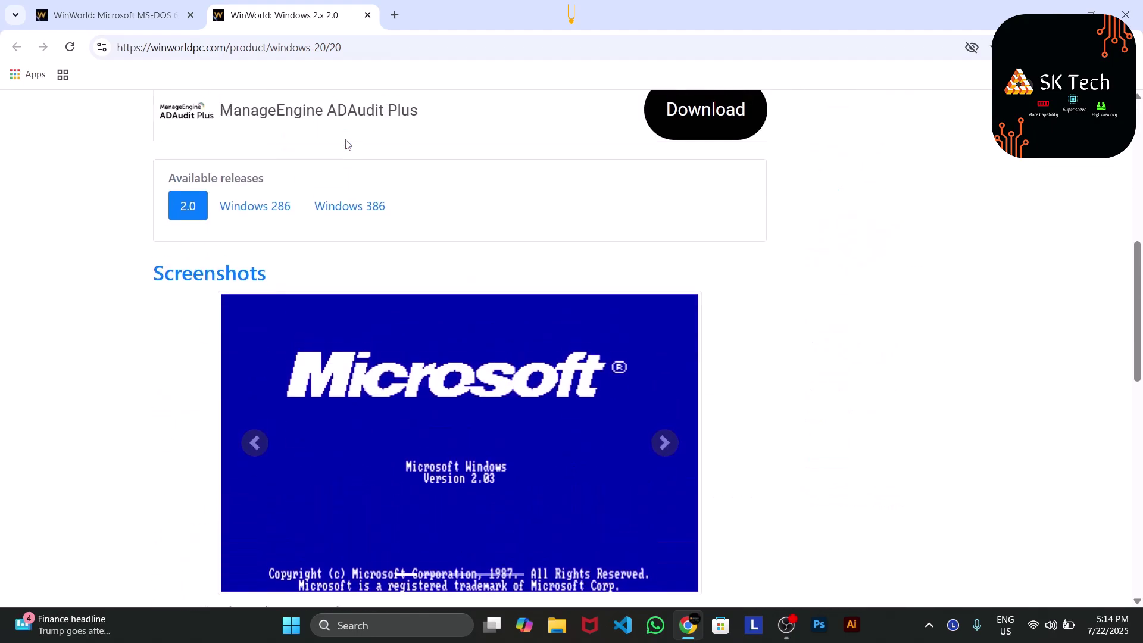
{"action": "left_click", "coordinate": [182, 214]}
{"action": "scroll", "coordinate": [182, 214], "scroll_direction": "down", "scroll_amount": 9}
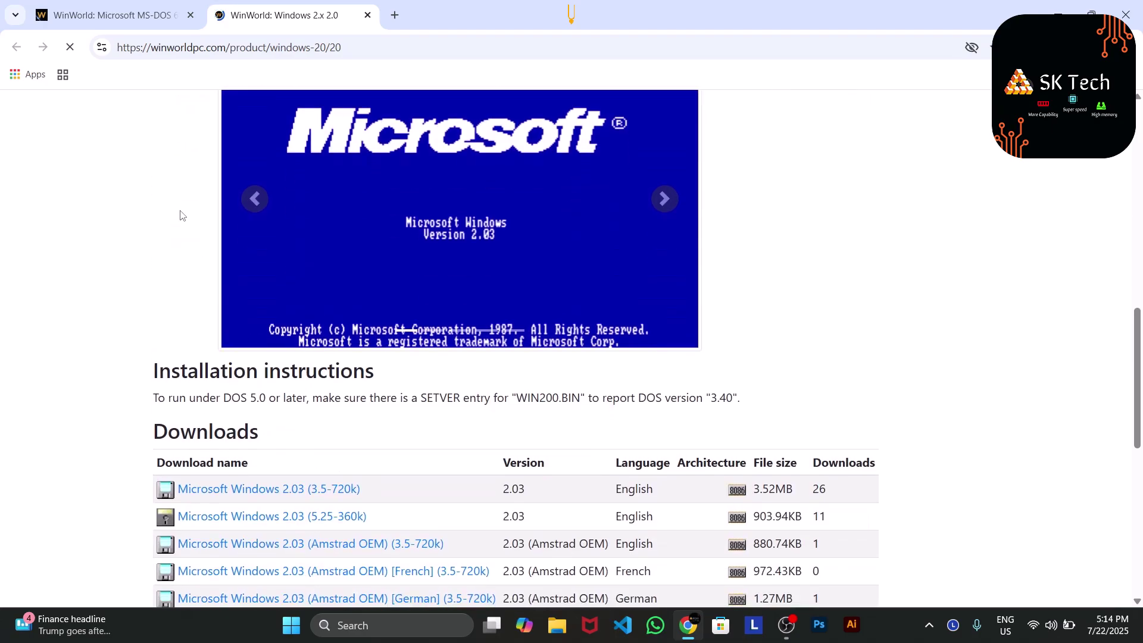
{"action": "scroll", "coordinate": [182, 215], "scroll_direction": "down", "scroll_amount": 5}
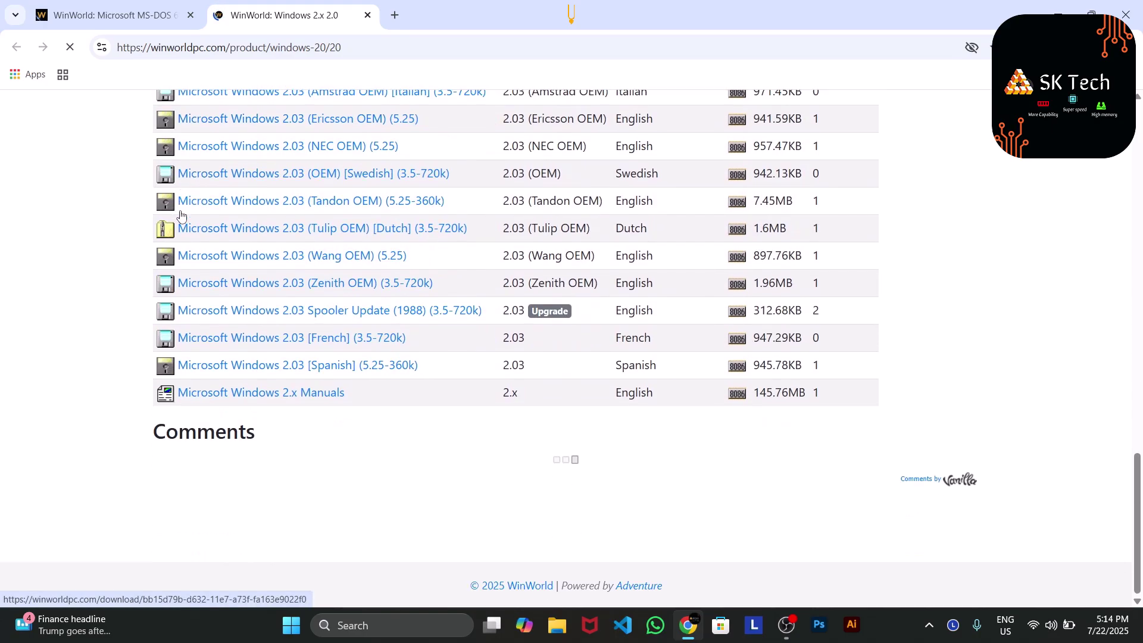
{"action": "scroll", "coordinate": [181, 214], "scroll_direction": "up", "scroll_amount": 5}
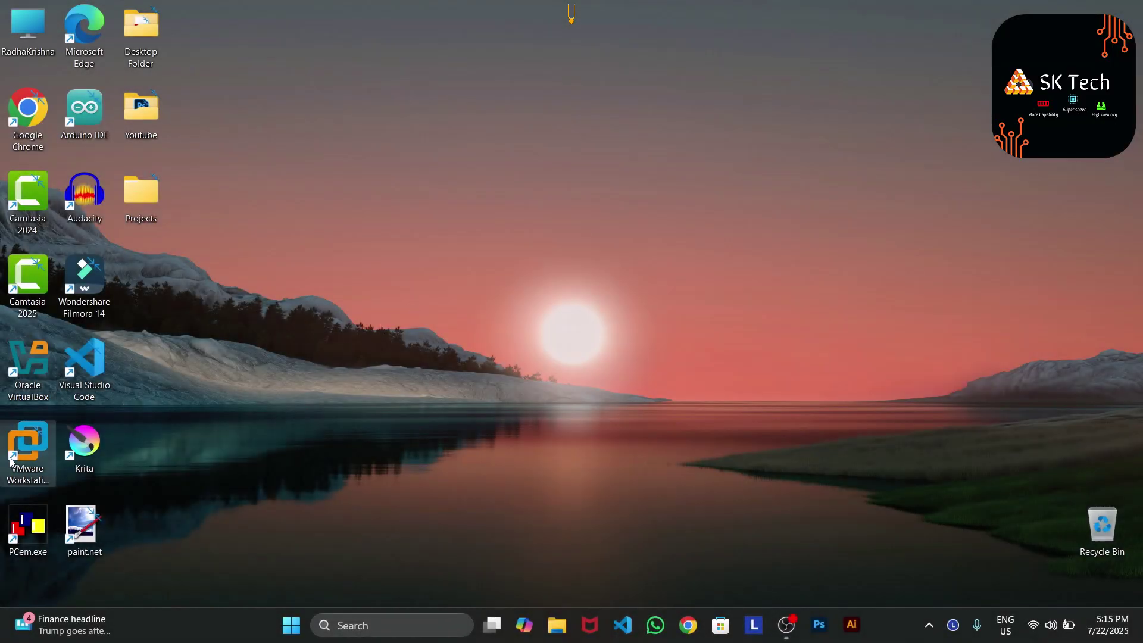
Launch VMware Workstation and start a new virtual machine with Custom (advanced) configuration and Workstation 17.5 or later hardware compatibility
{"action": "left_click", "coordinate": [23, 460]}
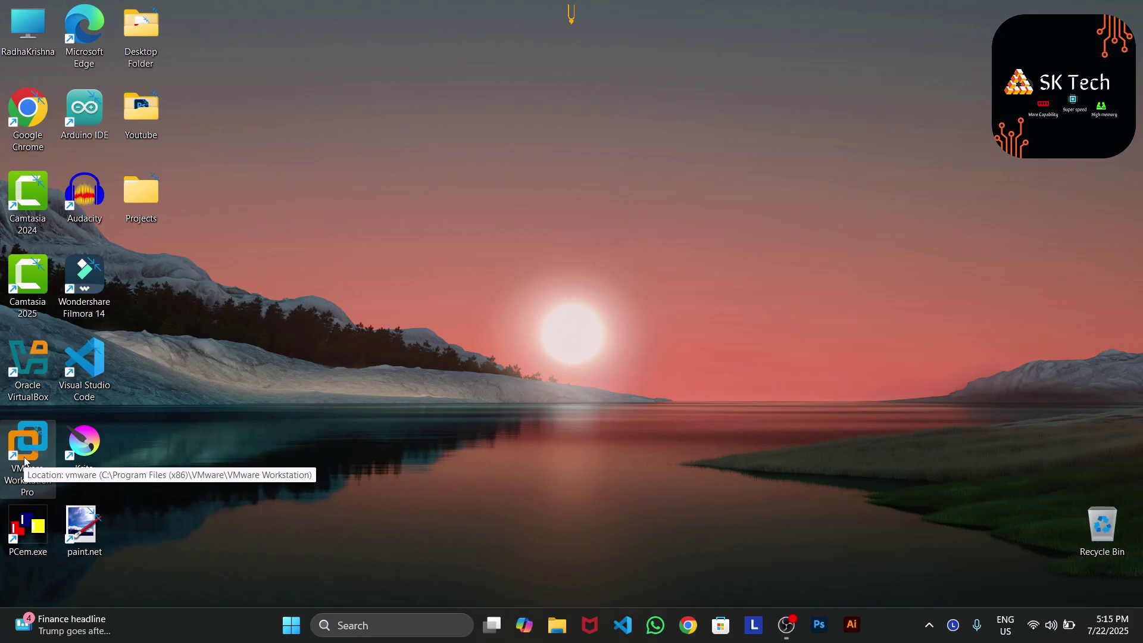
{"action": "double_click", "coordinate": [24, 460]}
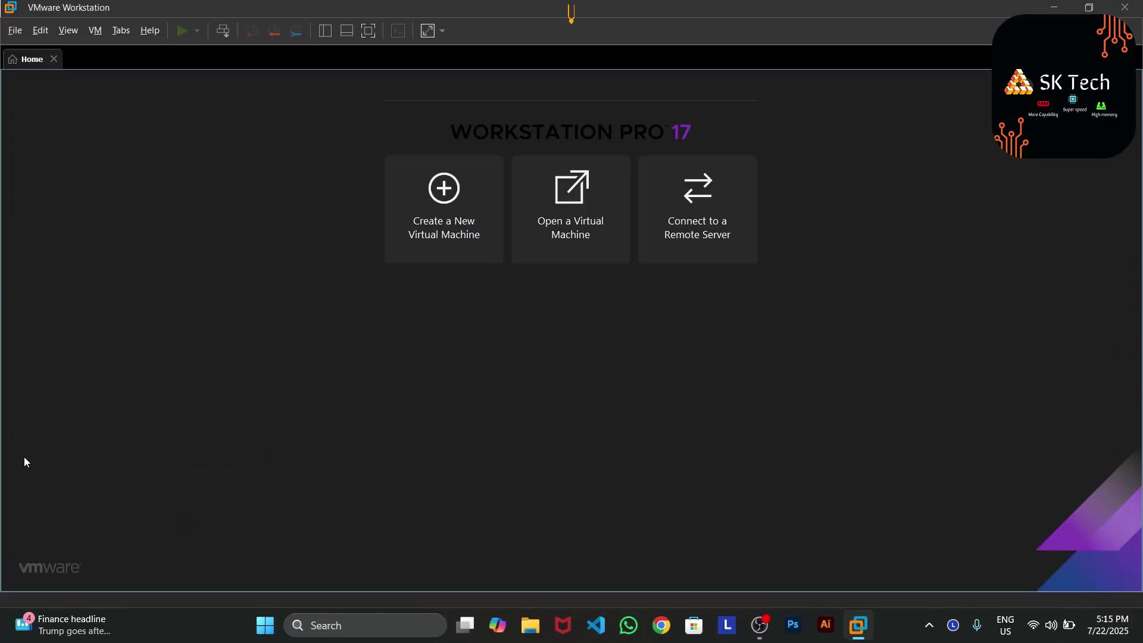
{"action": "left_click", "coordinate": [440, 216]}
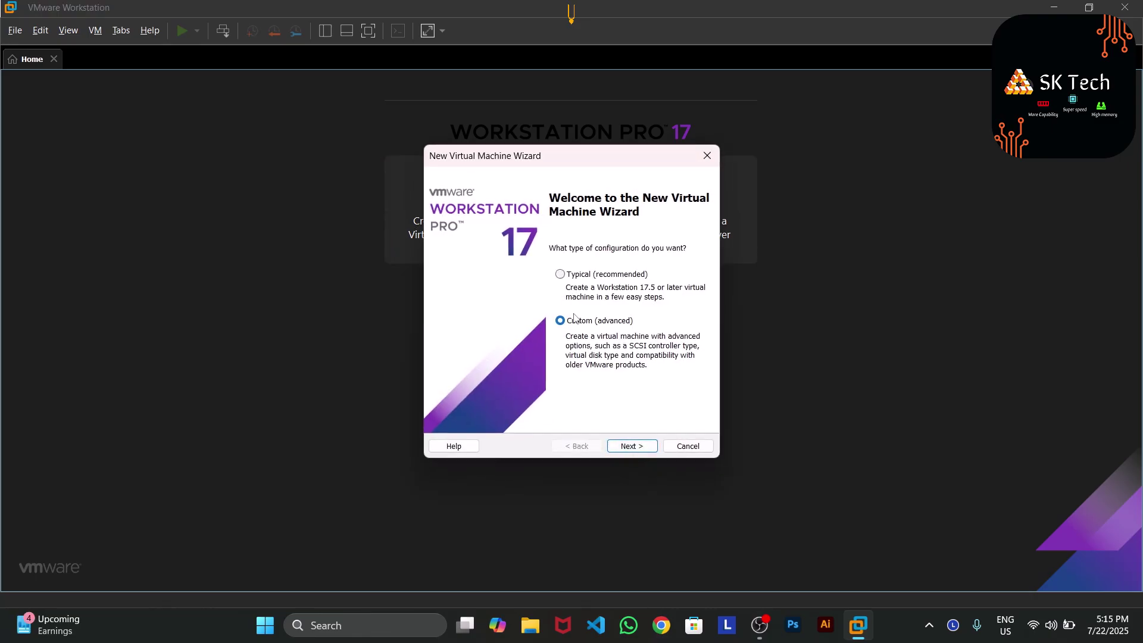
{"action": "left_click", "coordinate": [643, 447]}
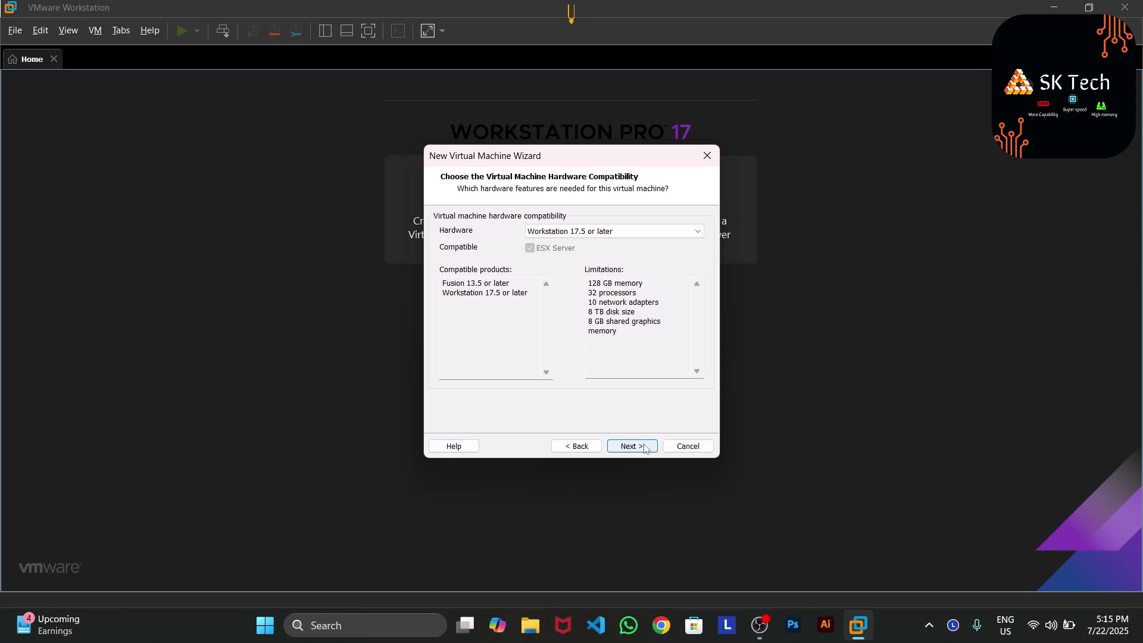
{"action": "left_click", "coordinate": [644, 448]}
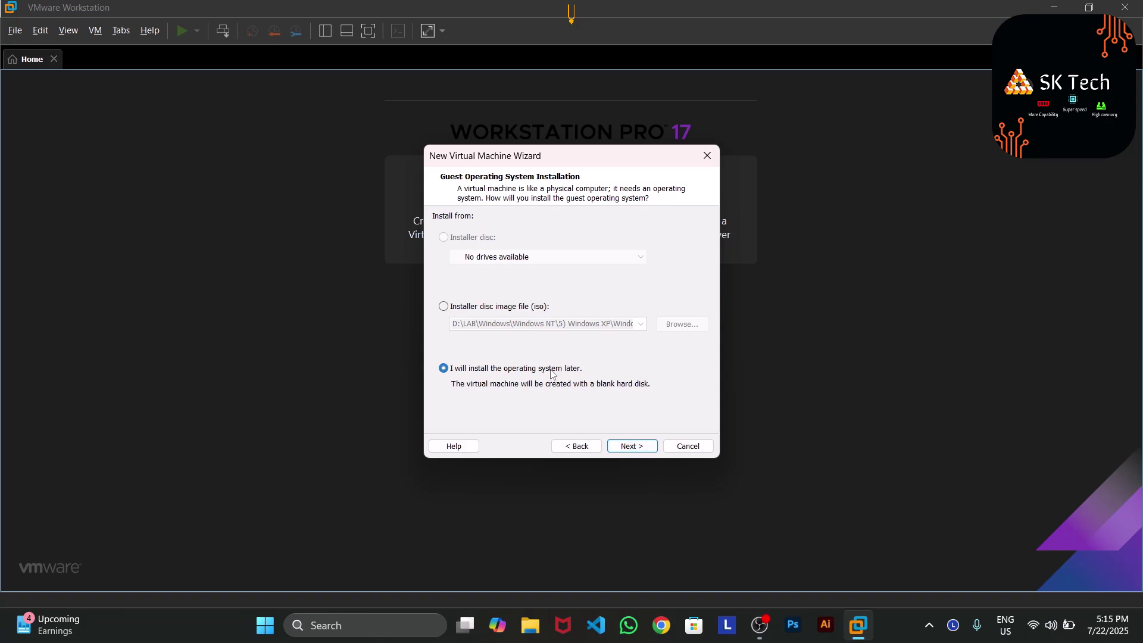
Choose to install the operating system later and set the guest system to Microsoft Windows, version Windows 3.1
{"action": "left_click", "coordinate": [633, 448]}
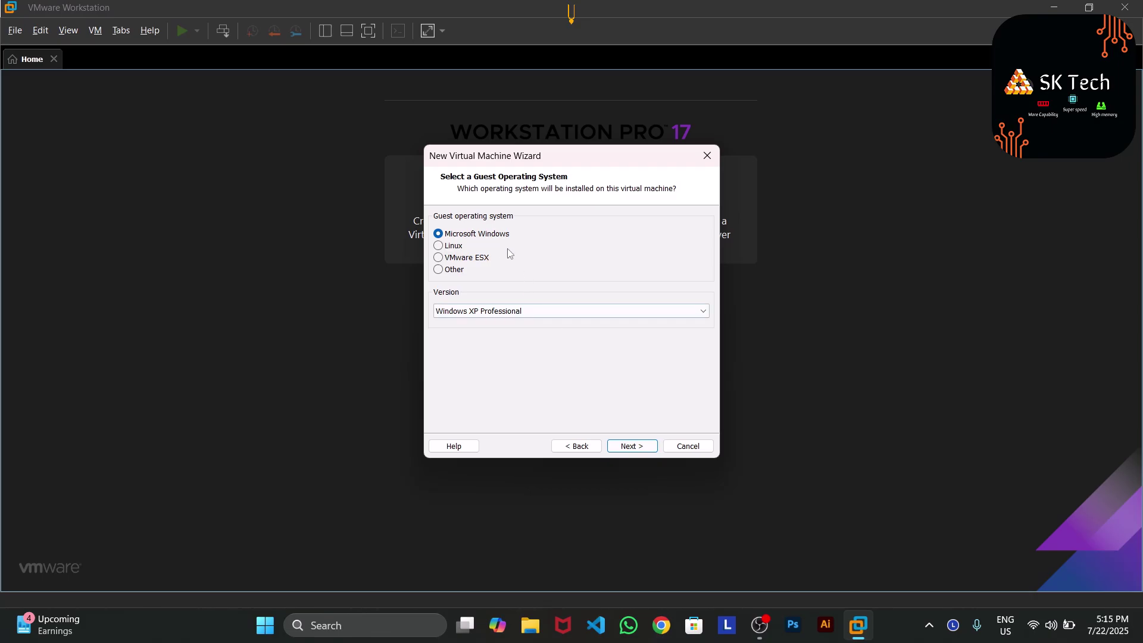
{"action": "left_click", "coordinate": [520, 312]}
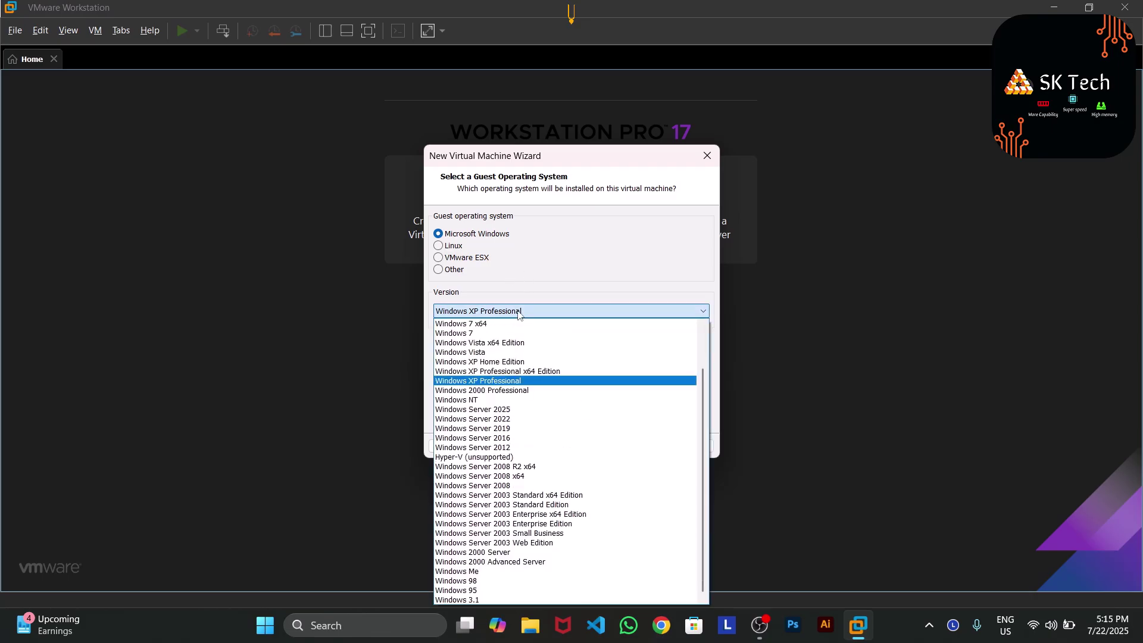
{"action": "left_click", "coordinate": [549, 604]}
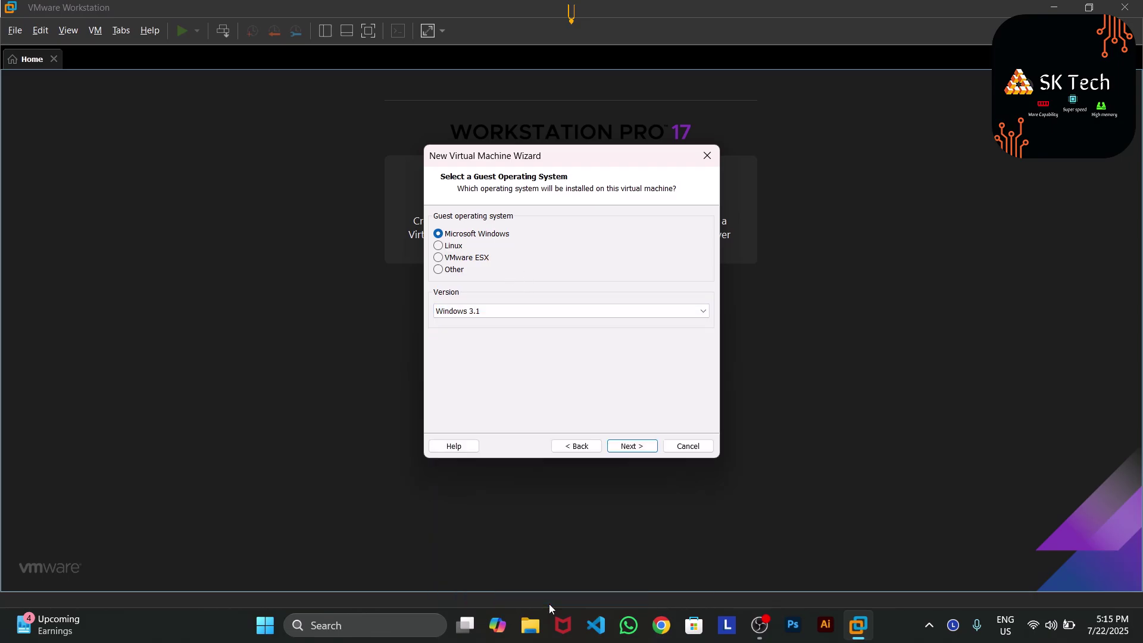
{"action": "left_click", "coordinate": [630, 446]}
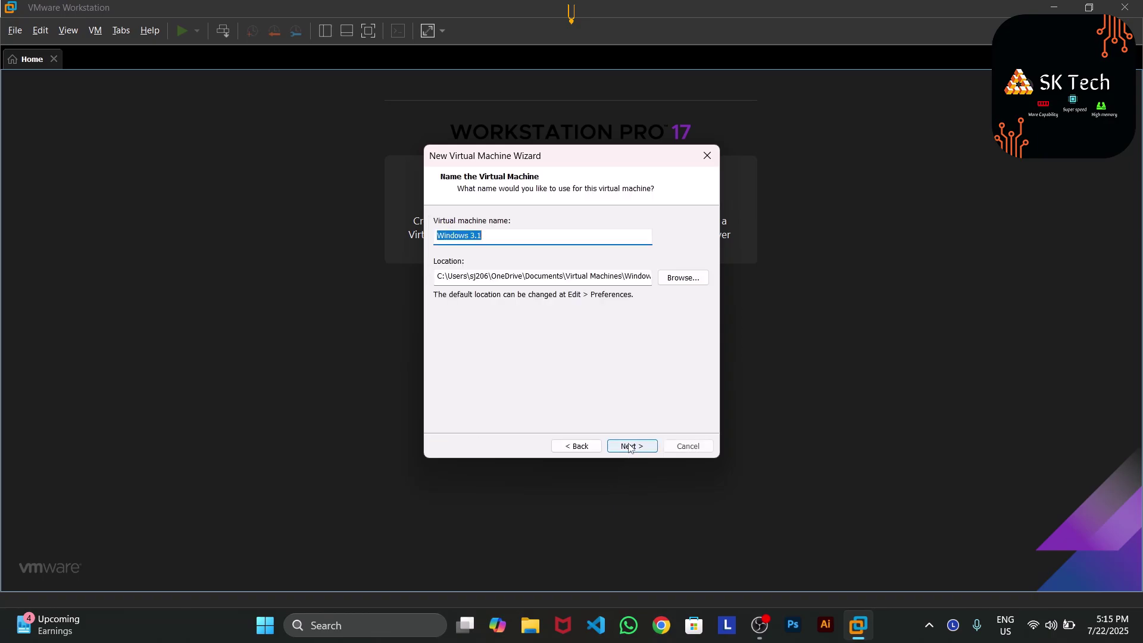
Name the virtual machine "Windows 2.0" and accept the name
{"action": "key", "text": "End"}
{"action": "key", "text": "BackSpace"}
{"action": "key", "text": "BackSpace"}
{"action": "key", "text": "BackSpace"}
{"action": "type", "text": "2.0"}
{"action": "left_click", "coordinate": [643, 451]}
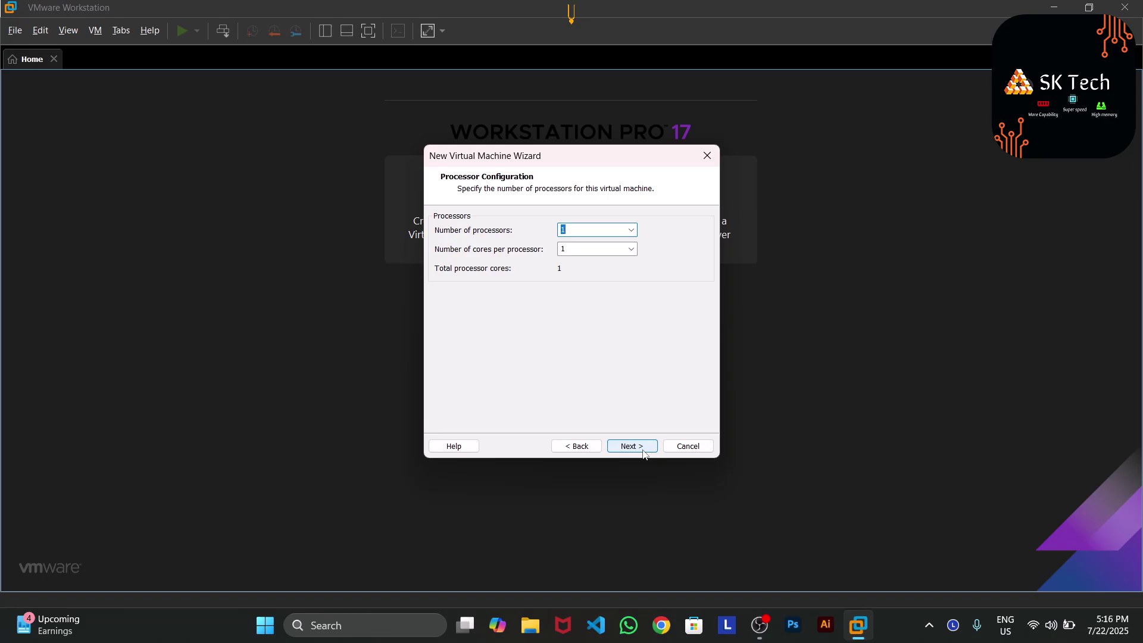
Accept one processor with one core and allocate 64 MB of memory to the virtual machine
{"action": "left_click", "coordinate": [631, 447]}
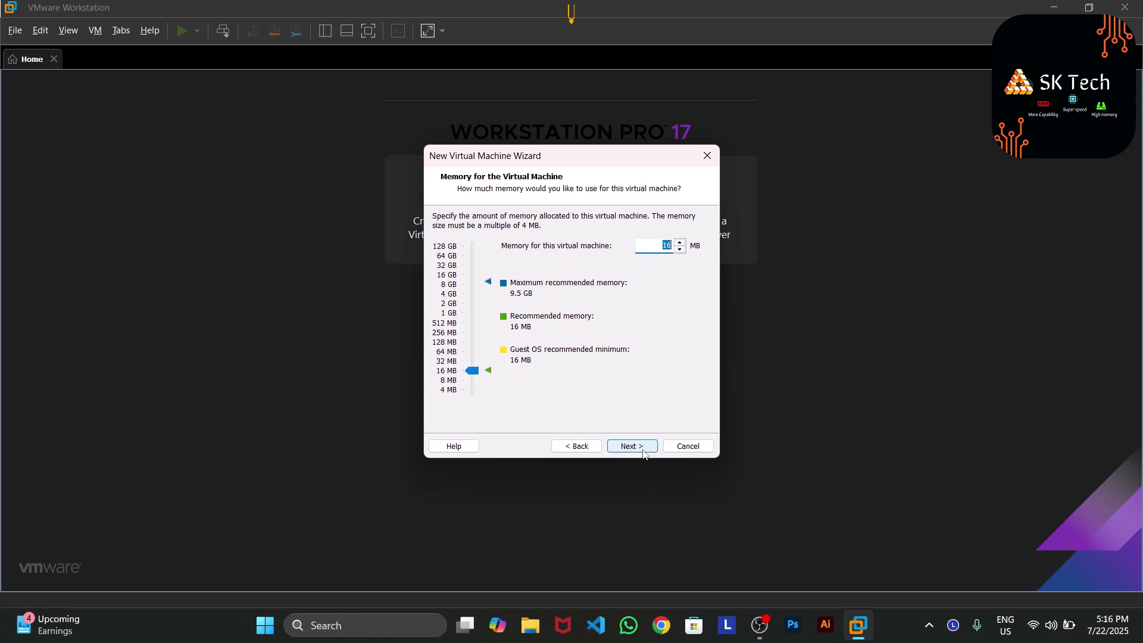
{"action": "left_click", "coordinate": [442, 354]}
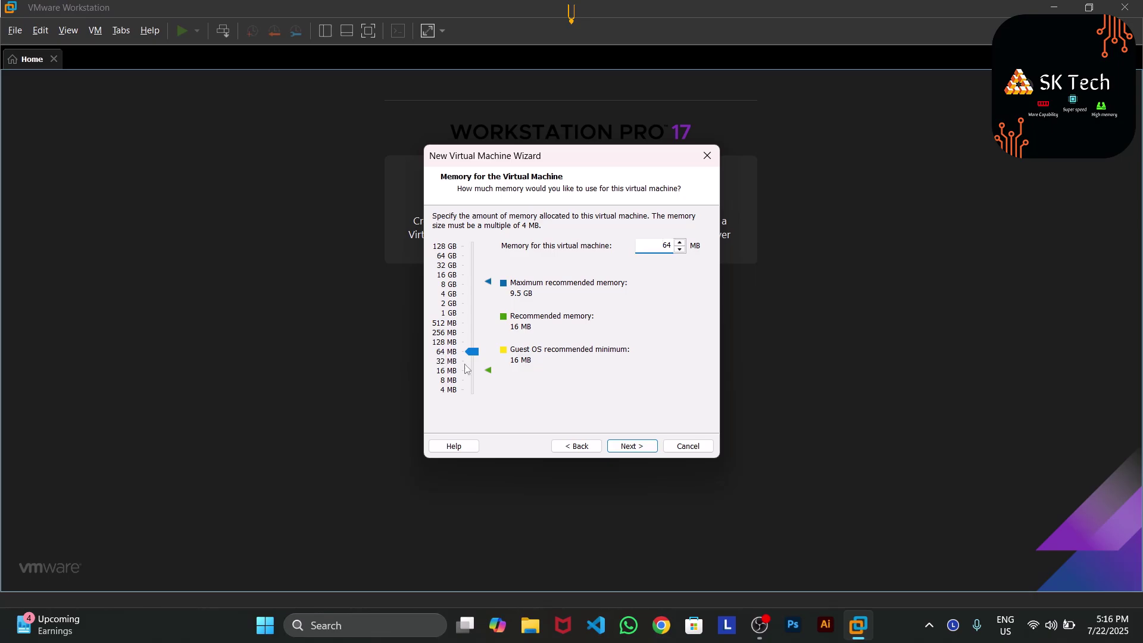
{"action": "left_click", "coordinate": [628, 448]}
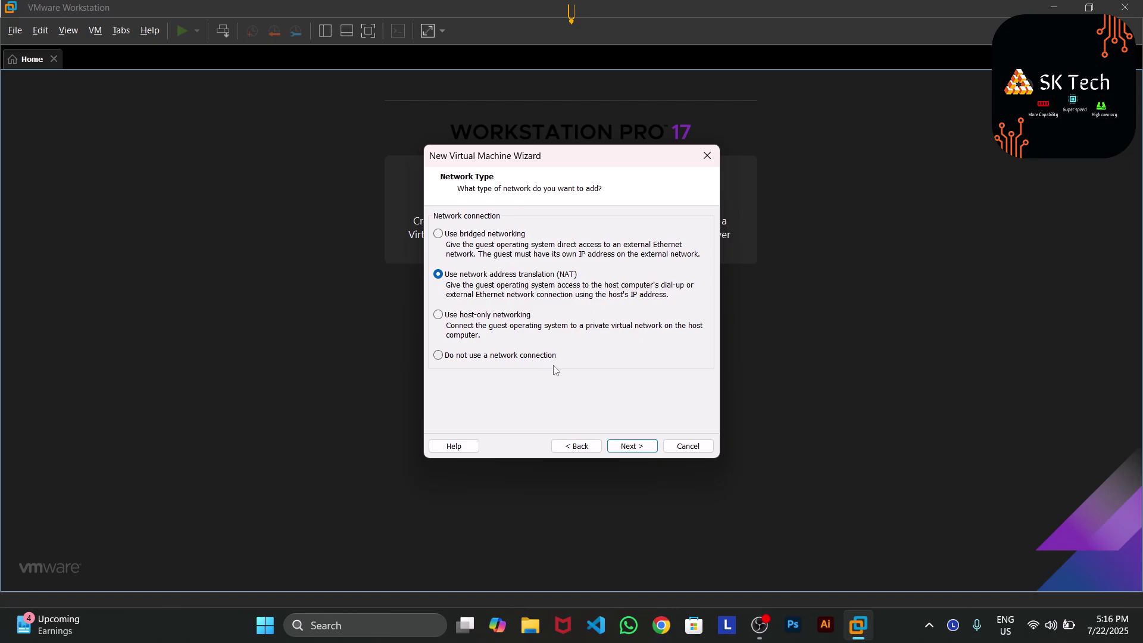
Set the virtual machine to use no network connection and accept the BusLogic SCSI controller
{"action": "left_click", "coordinate": [519, 359]}
{"action": "left_click", "coordinate": [624, 449]}
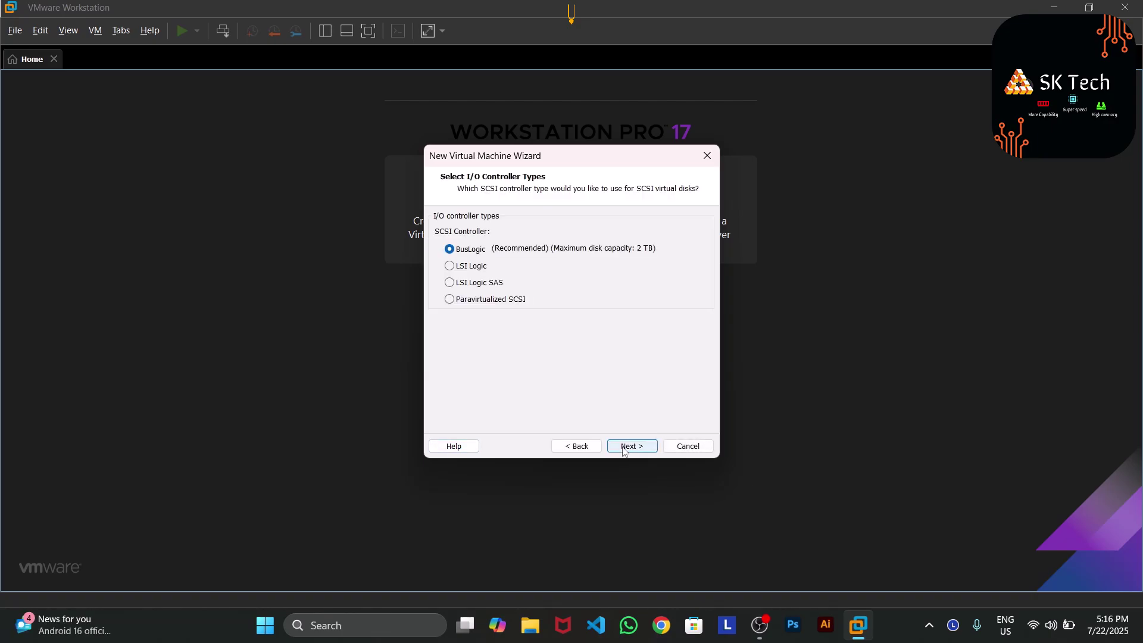
{"action": "left_click", "coordinate": [624, 450]}
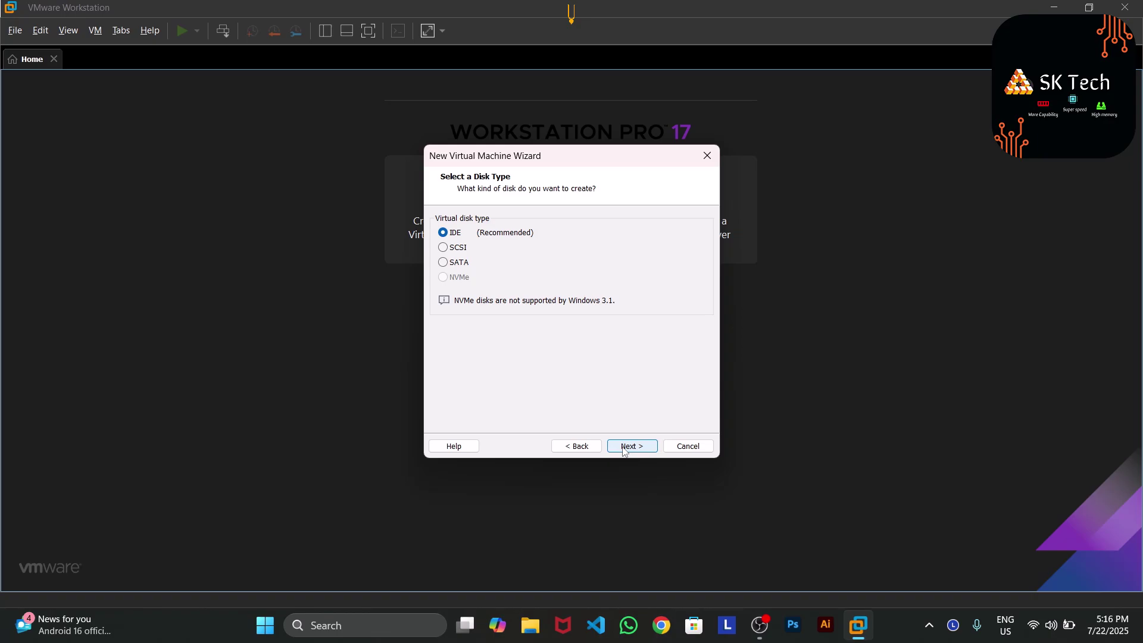
Configure a new IDE virtual disk with a maximum size of 2 GB, stored as a single file
{"action": "left_click", "coordinate": [624, 450]}
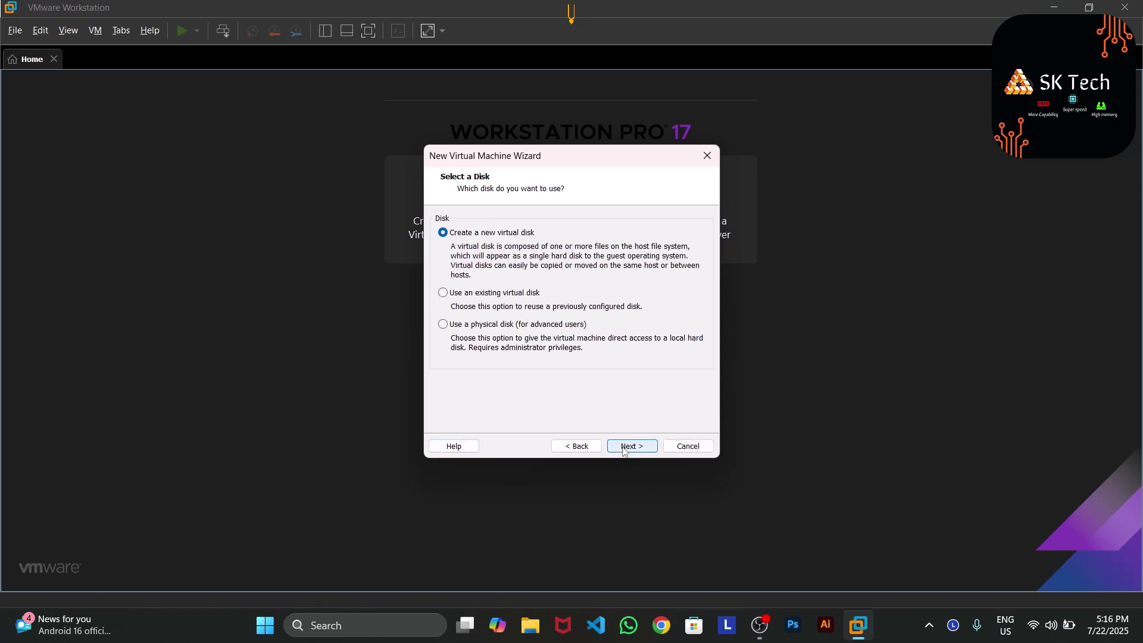
{"action": "left_click", "coordinate": [636, 441]}
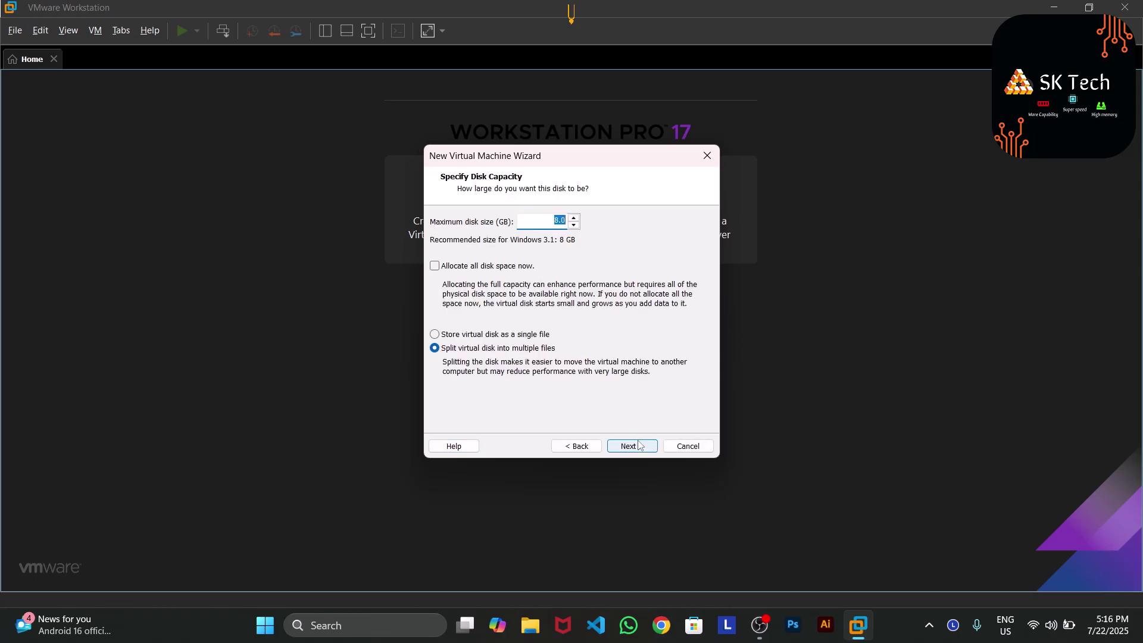
{"action": "type", "text": "2"}
{"action": "key", "text": "BackSpace"}
{"action": "left_click", "coordinate": [504, 340]}
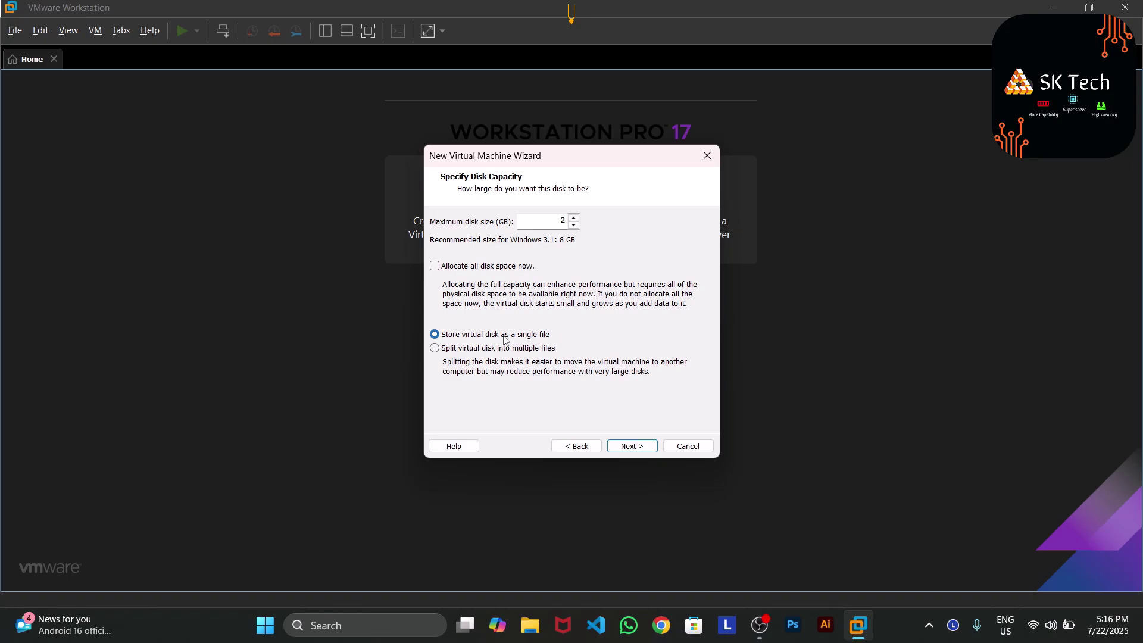
{"action": "left_click", "coordinate": [633, 452]}
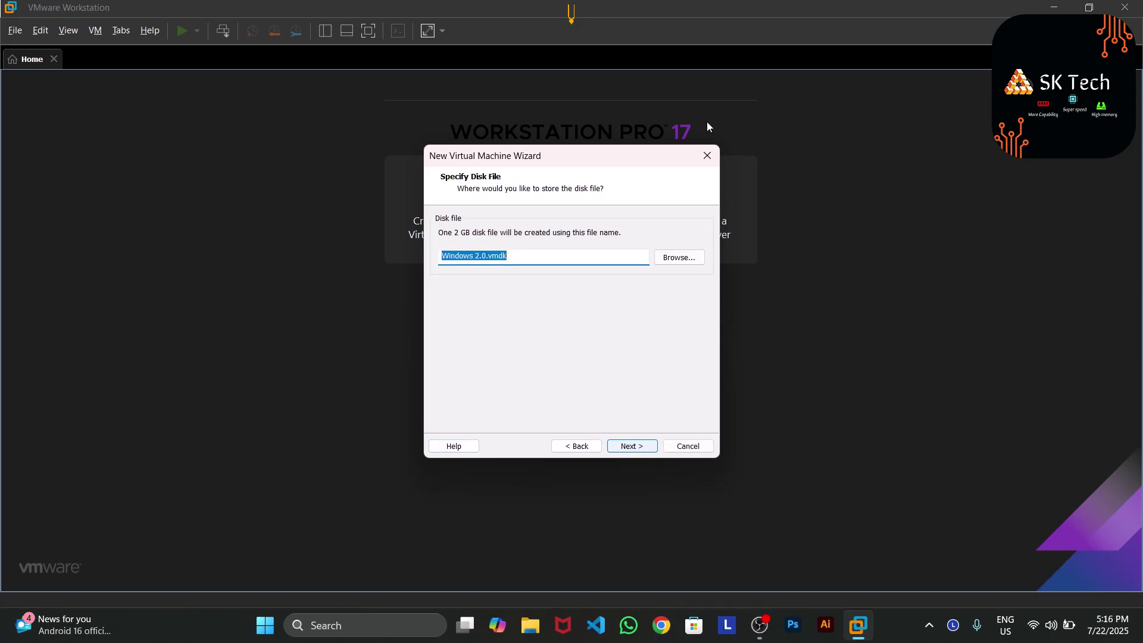
Browse for the virtual disk file location and create a folder named "Windows 2.0" on the Desktop
{"action": "left_click", "coordinate": [682, 256]}
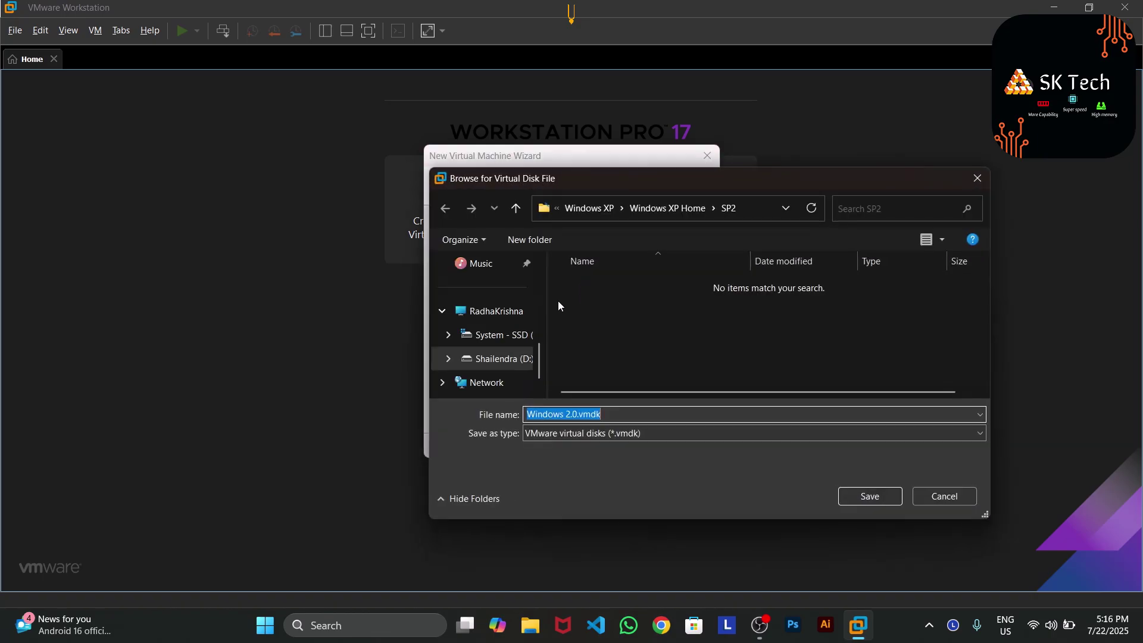
{"action": "scroll", "coordinate": [515, 333], "scroll_direction": "up", "scroll_amount": 5}
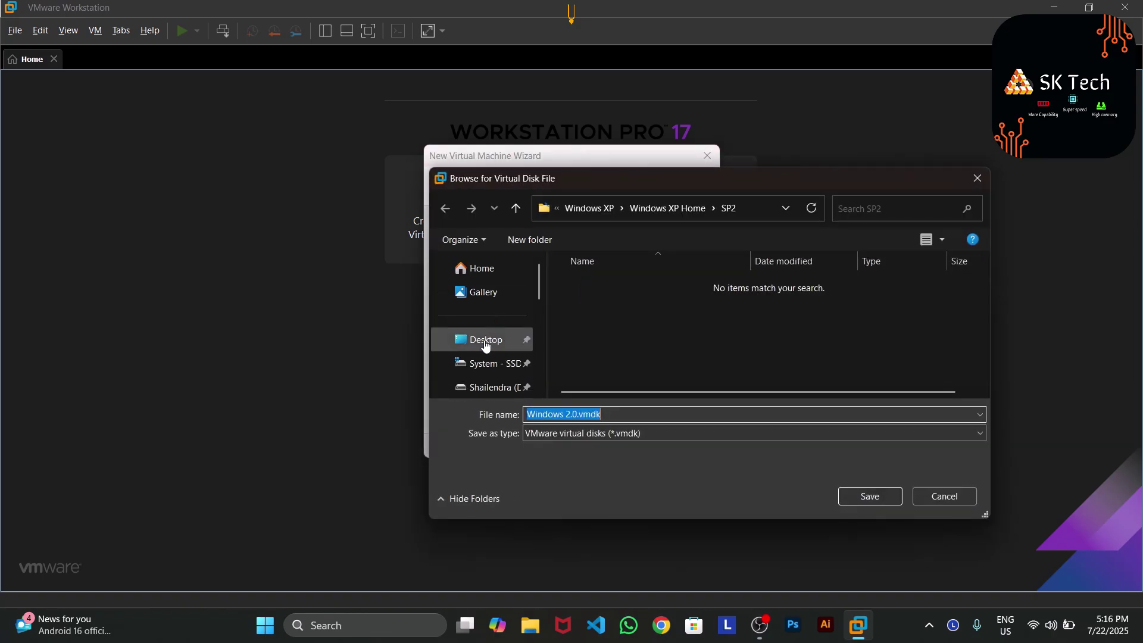
{"action": "left_click", "coordinate": [486, 341]}
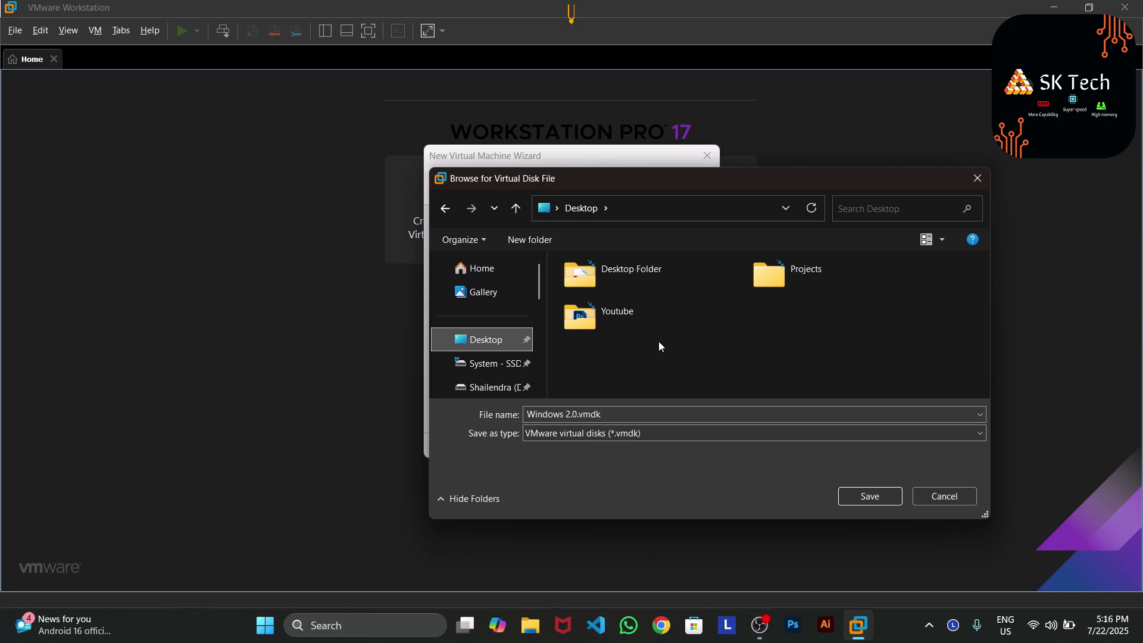
{"action": "key", "text": "ctrl+shift+n"}
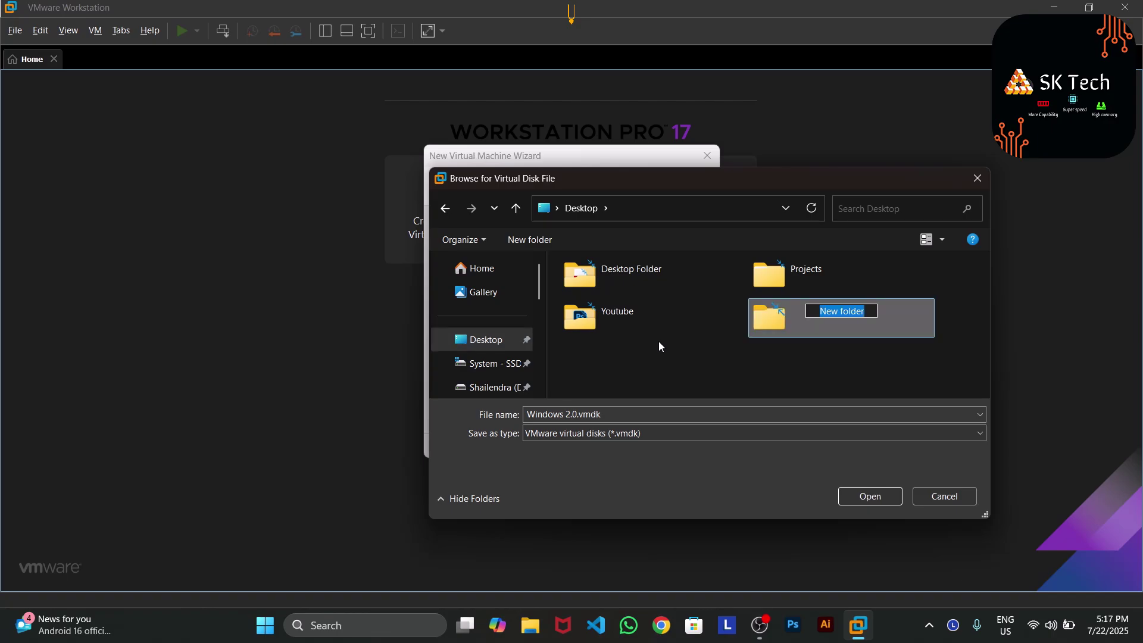
{"action": "key", "text": "Caps_Lock"}
{"action": "type", "text": "W"}
{"action": "key", "text": "Caps_Lock"}
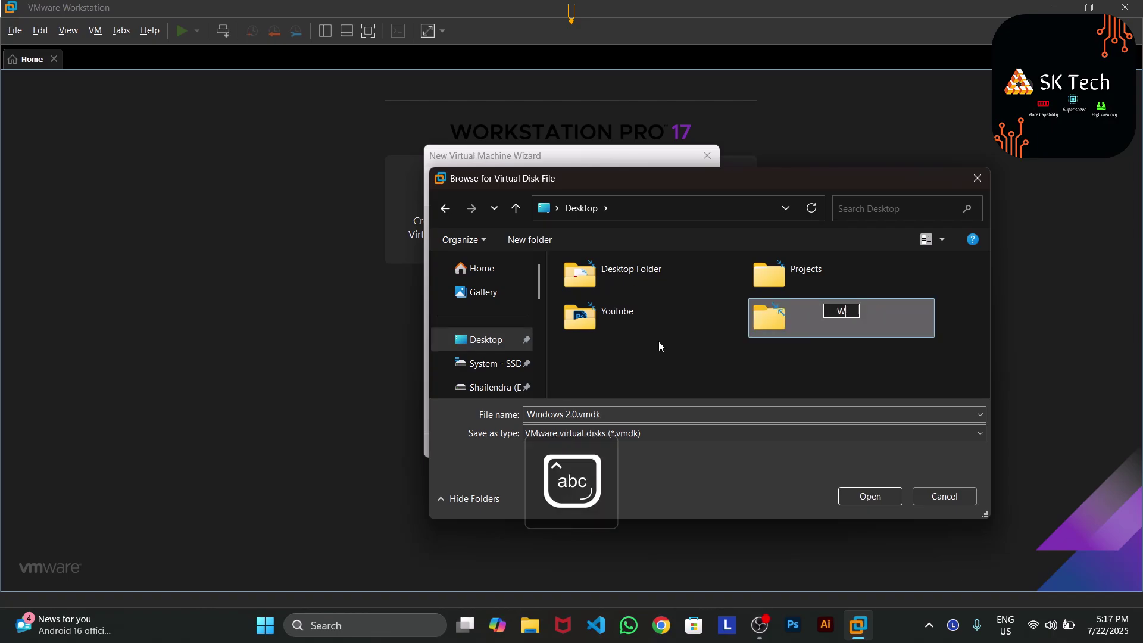
{"action": "type", "text": "indo"}
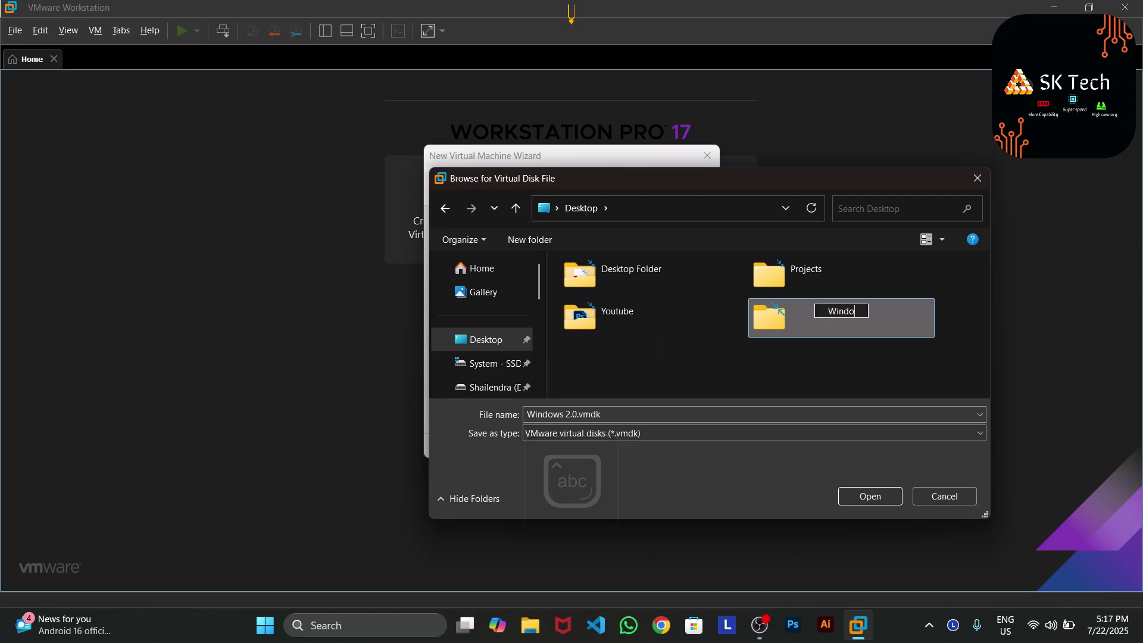
{"action": "type", "text": "ws 2.0"}
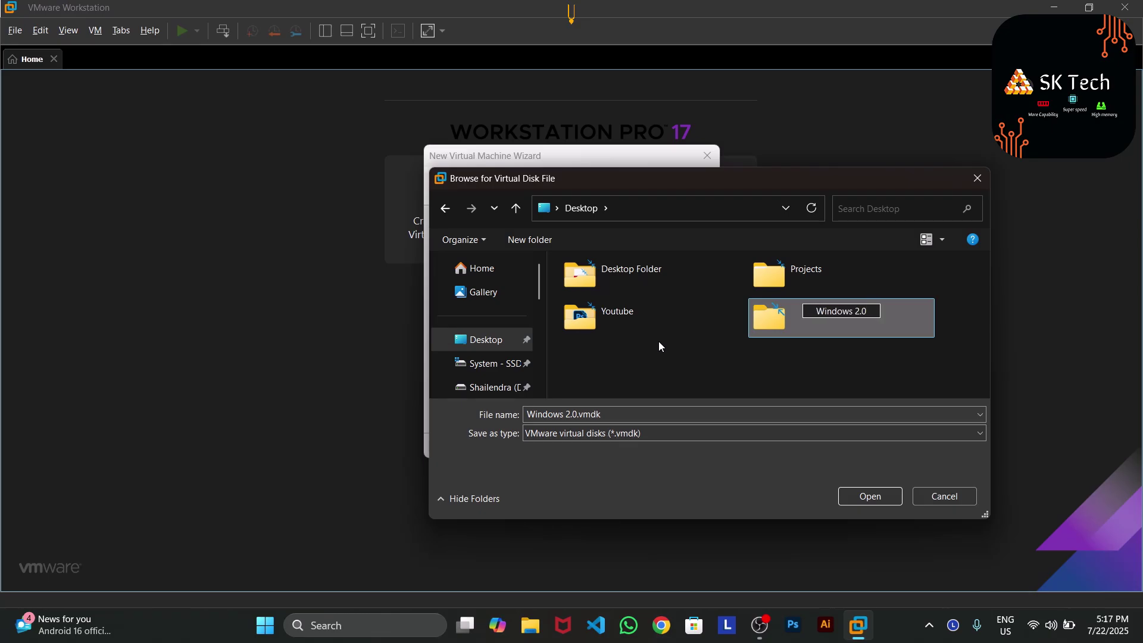
{"action": "key", "text": "Return"}
Store the disk file as Windows 2.0.vmdk in the Desktop's Windows 2.0 folder and accept the location
{"action": "key", "text": "Return"}
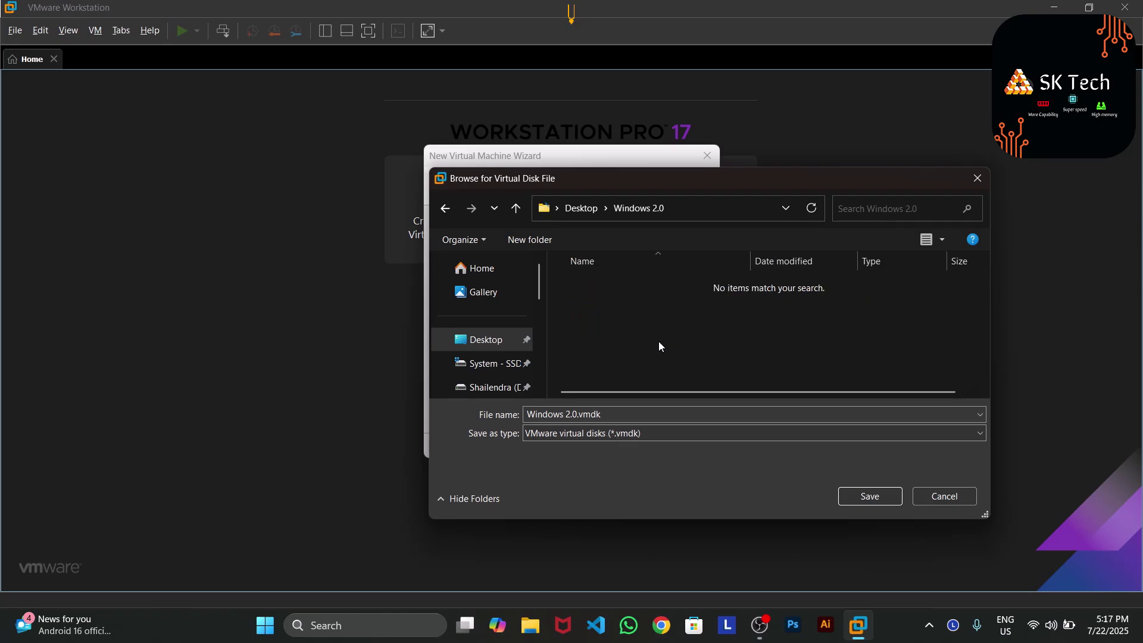
{"action": "left_click", "coordinate": [868, 498]}
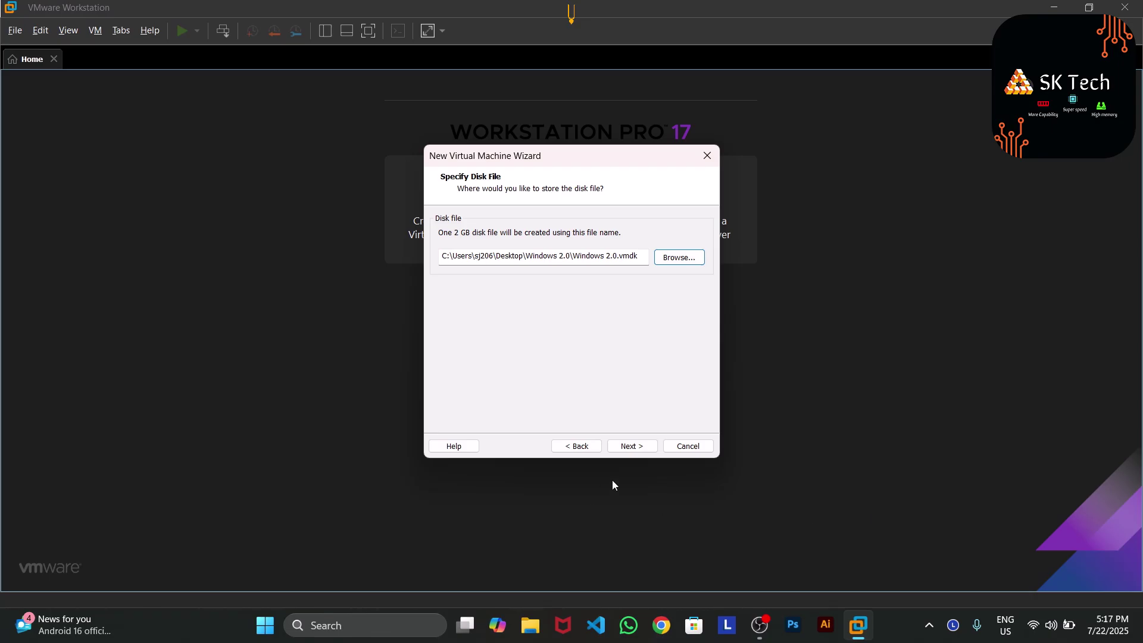
{"action": "left_click", "coordinate": [629, 447]}
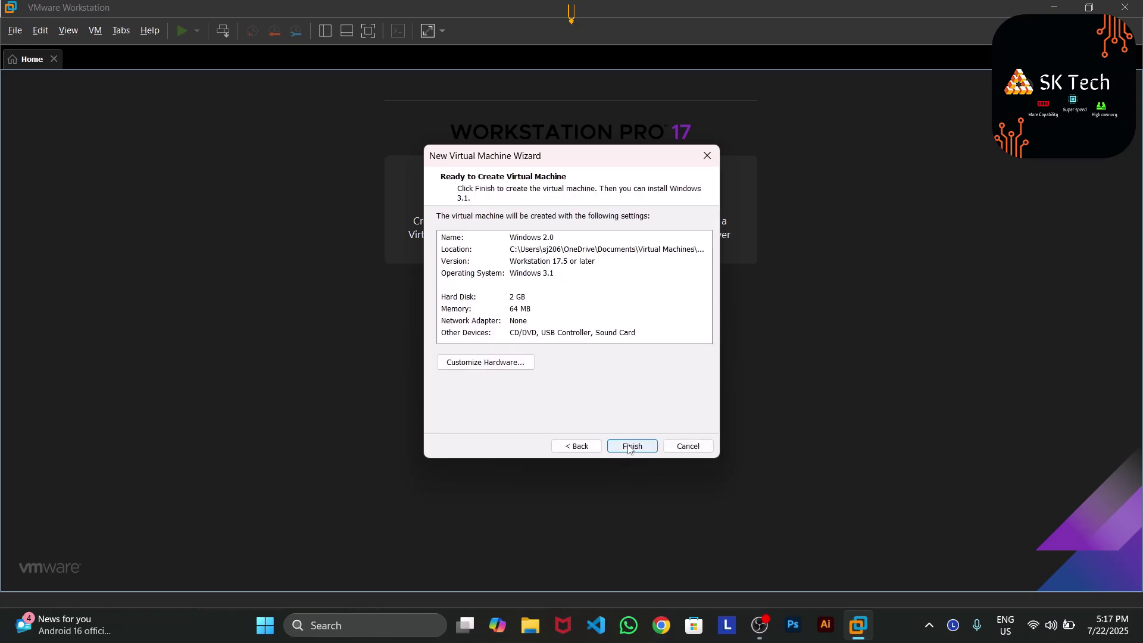
Customize the virtual machine's hardware by removing the CD/DVD drive and adding a floppy drive
{"action": "left_click", "coordinate": [496, 369]}
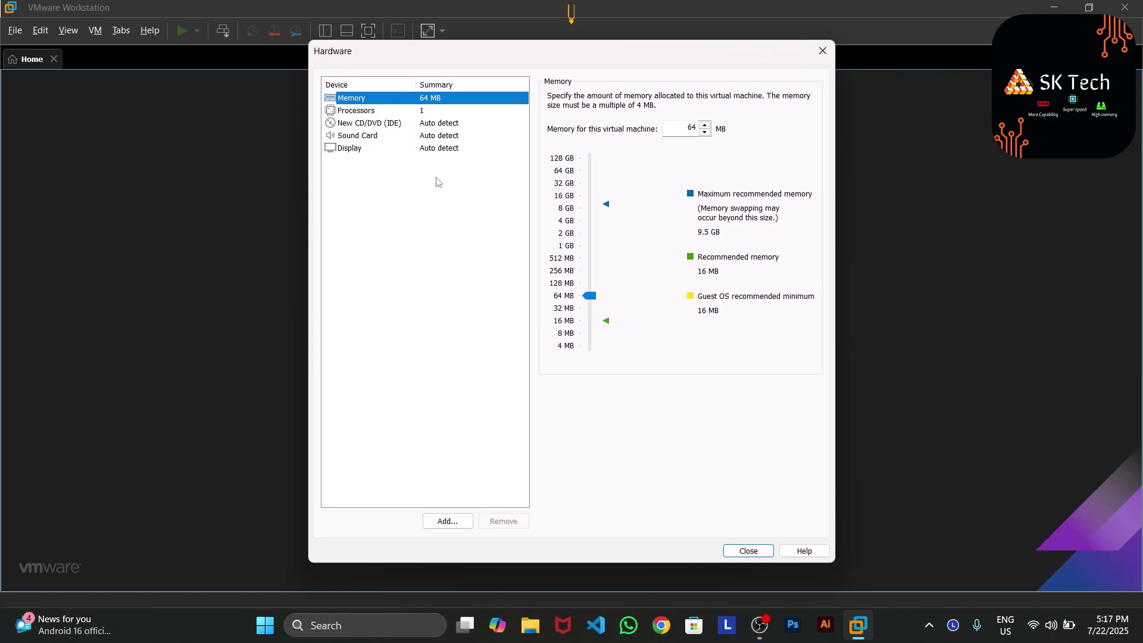
{"action": "left_click", "coordinate": [415, 124]}
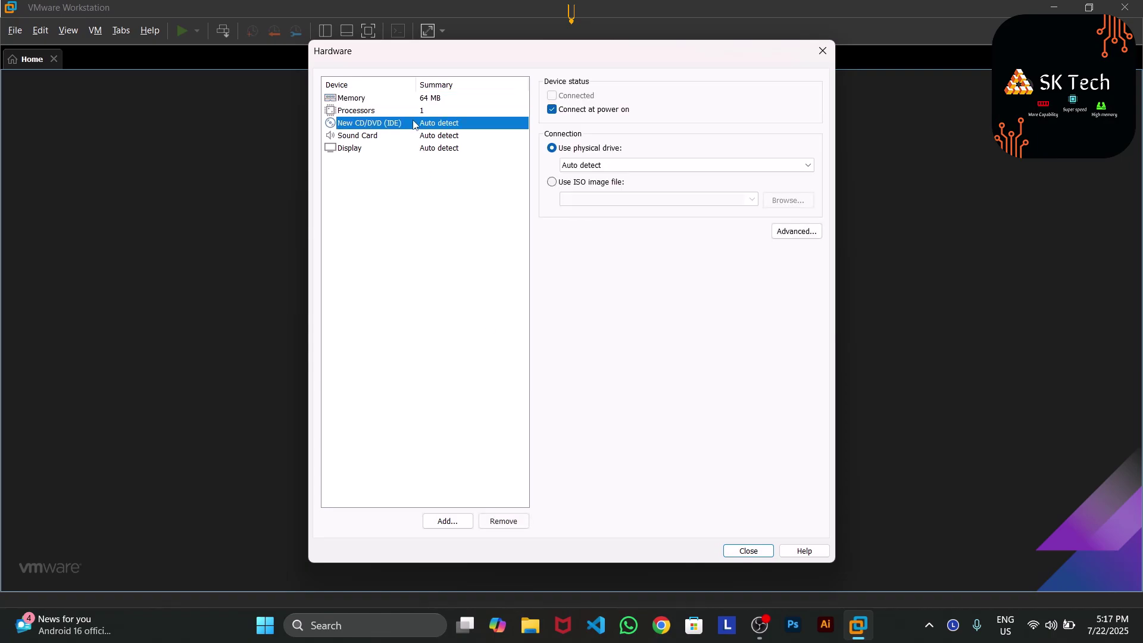
{"action": "left_click", "coordinate": [504, 519]}
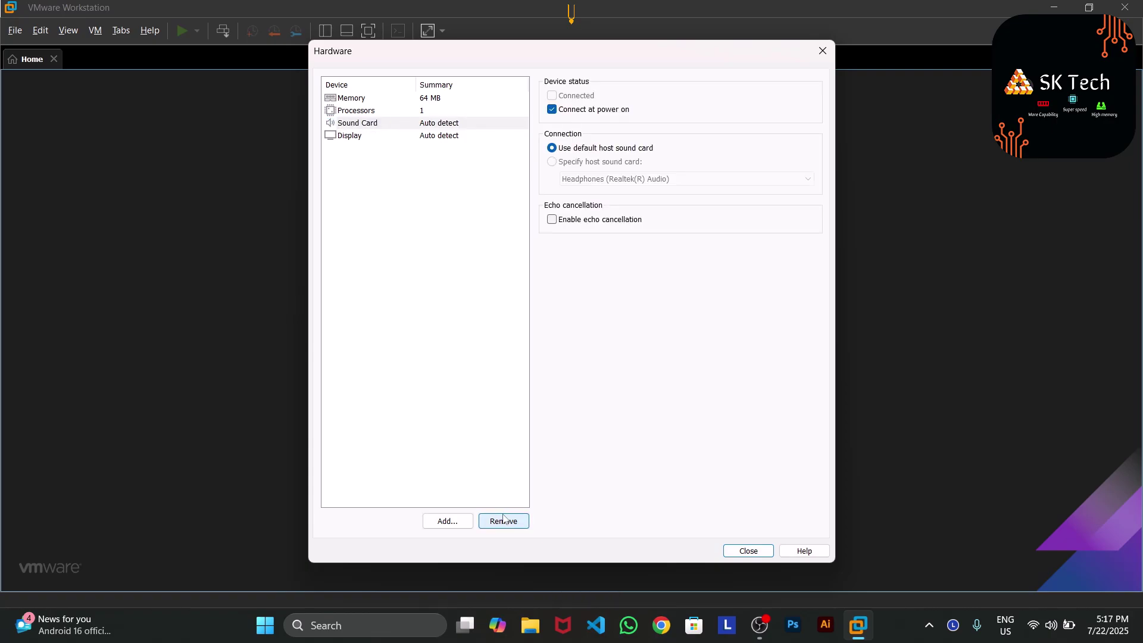
{"action": "left_click", "coordinate": [442, 521]}
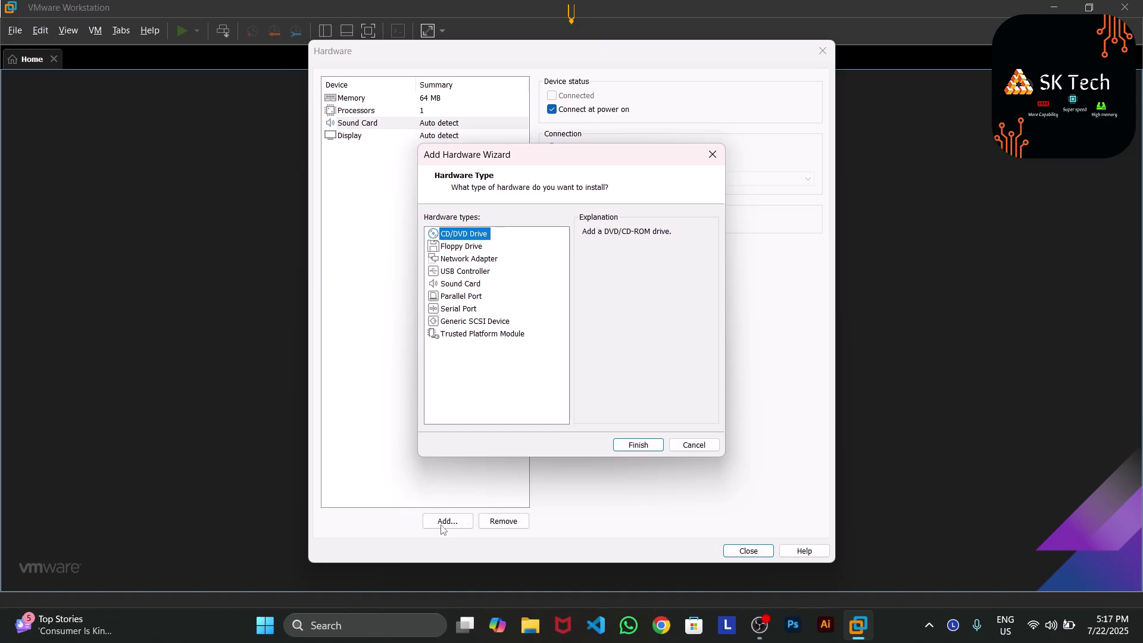
{"action": "left_click", "coordinate": [463, 247]}
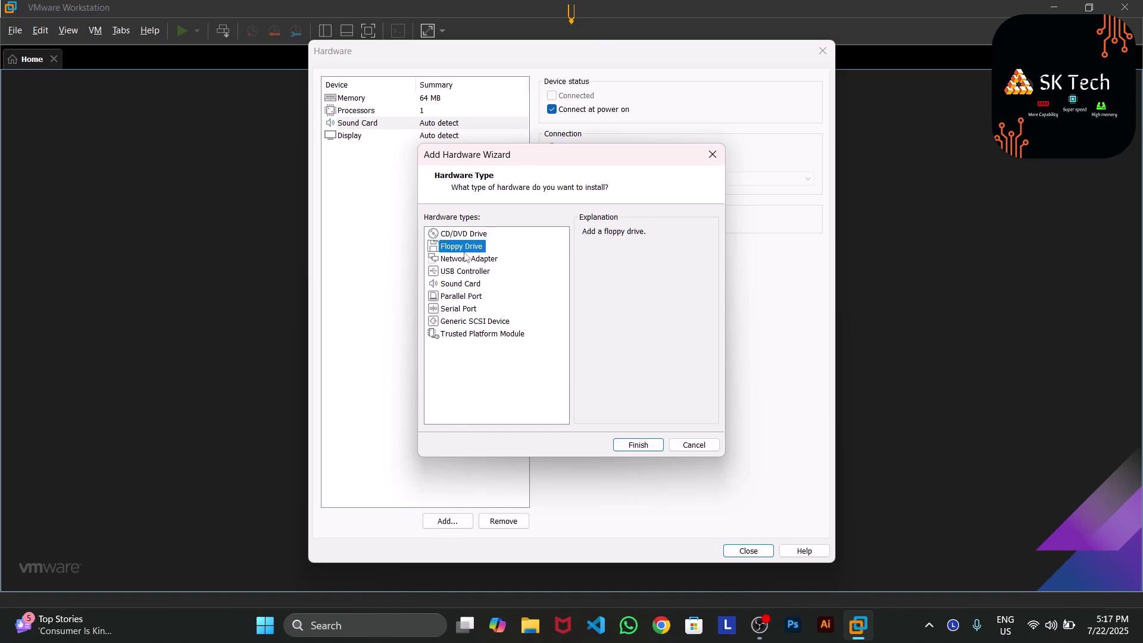
{"action": "left_click", "coordinate": [635, 447]}
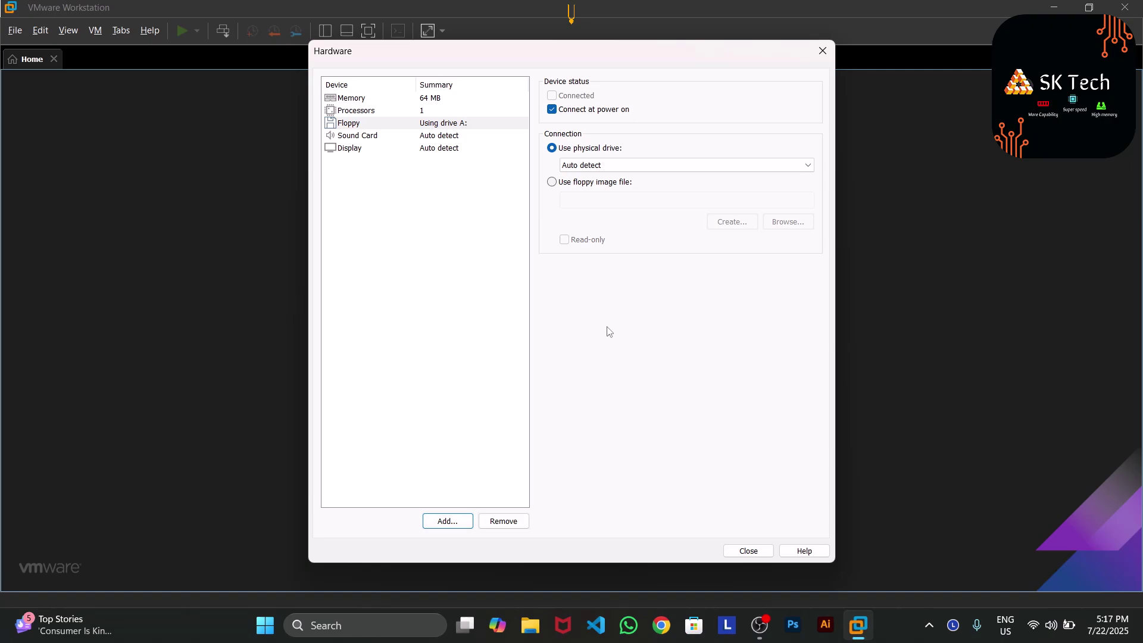
Set the floppy drive to use an image file and browse to the LAB\Windows\MS DOS folder on drive D
{"action": "left_click", "coordinate": [586, 185]}
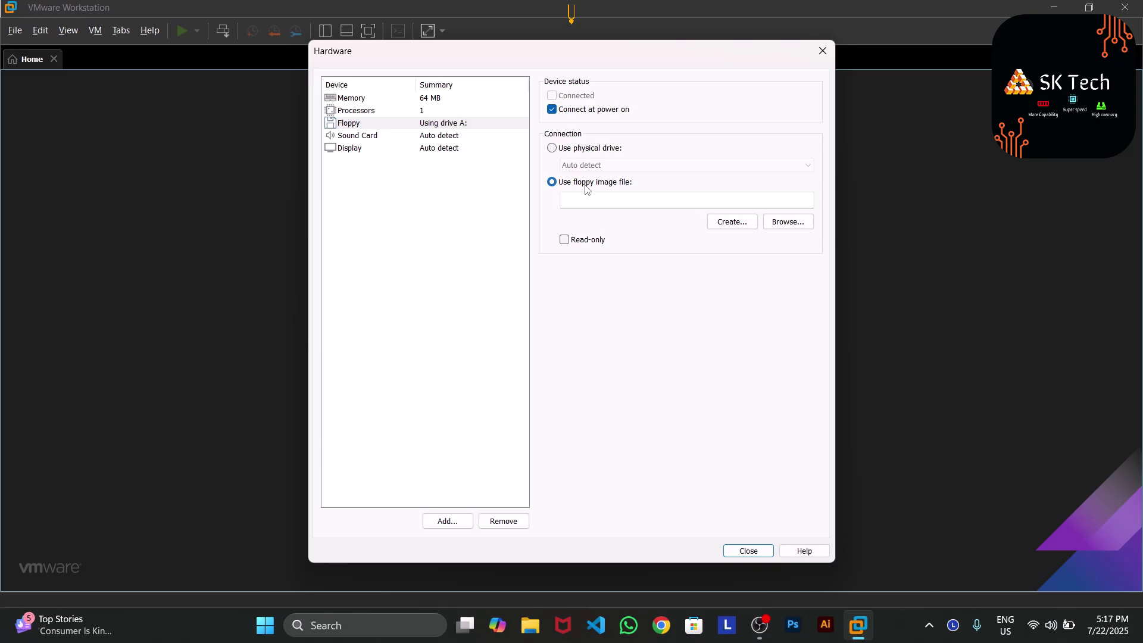
{"action": "left_click", "coordinate": [800, 224]}
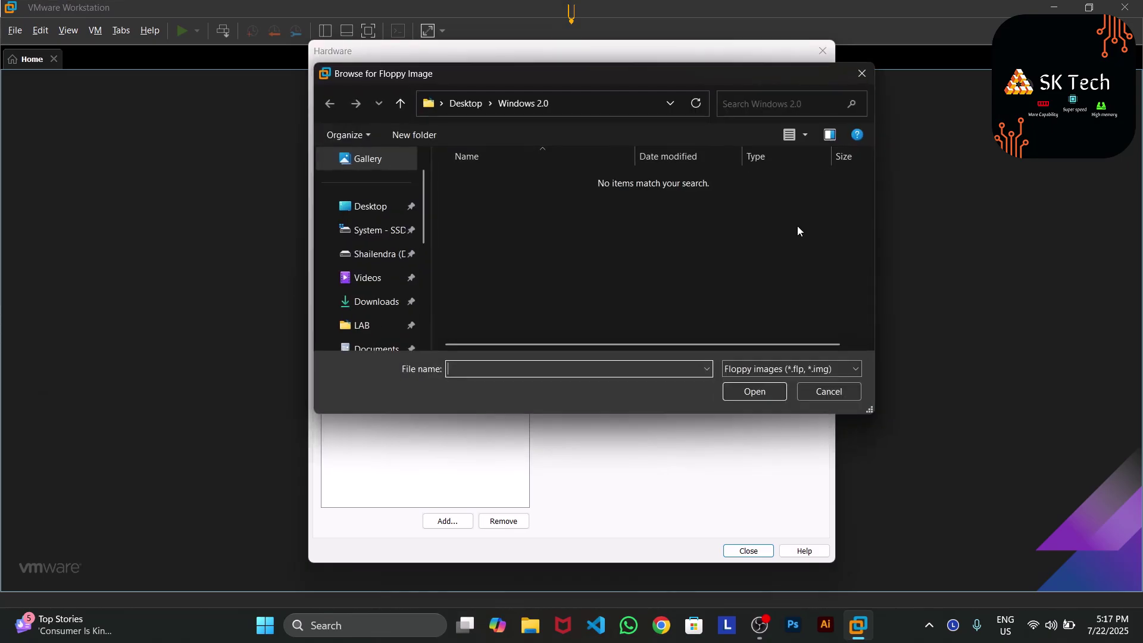
{"action": "scroll", "coordinate": [360, 327], "scroll_direction": "down", "scroll_amount": 1}
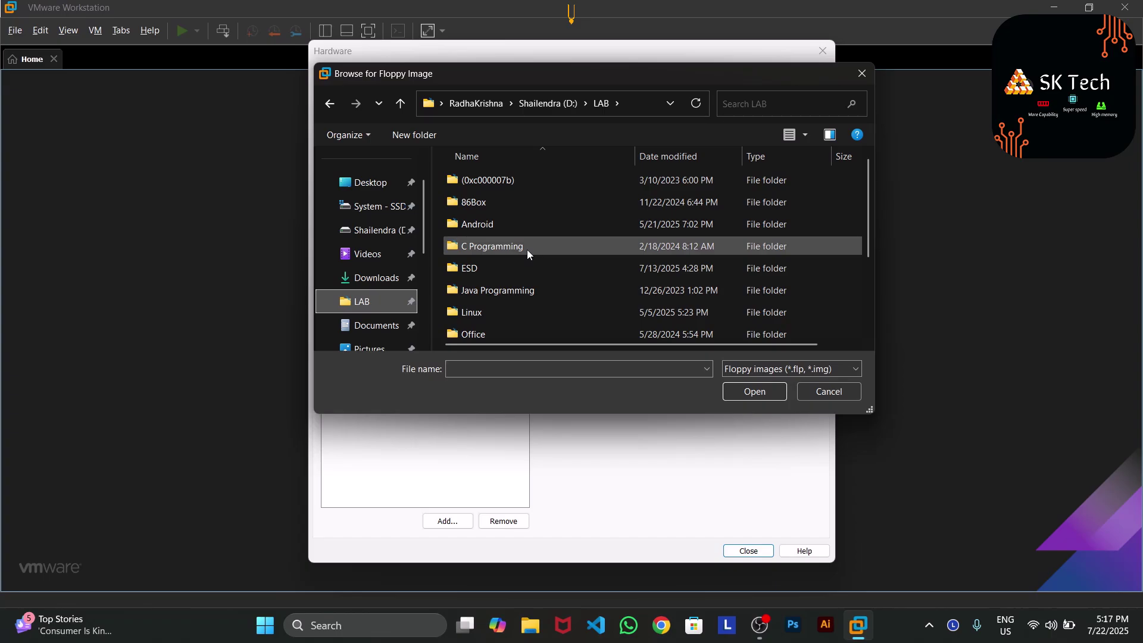
{"action": "scroll", "coordinate": [527, 248], "scroll_direction": "down", "scroll_amount": 2}
{"action": "double_click", "coordinate": [516, 304]}
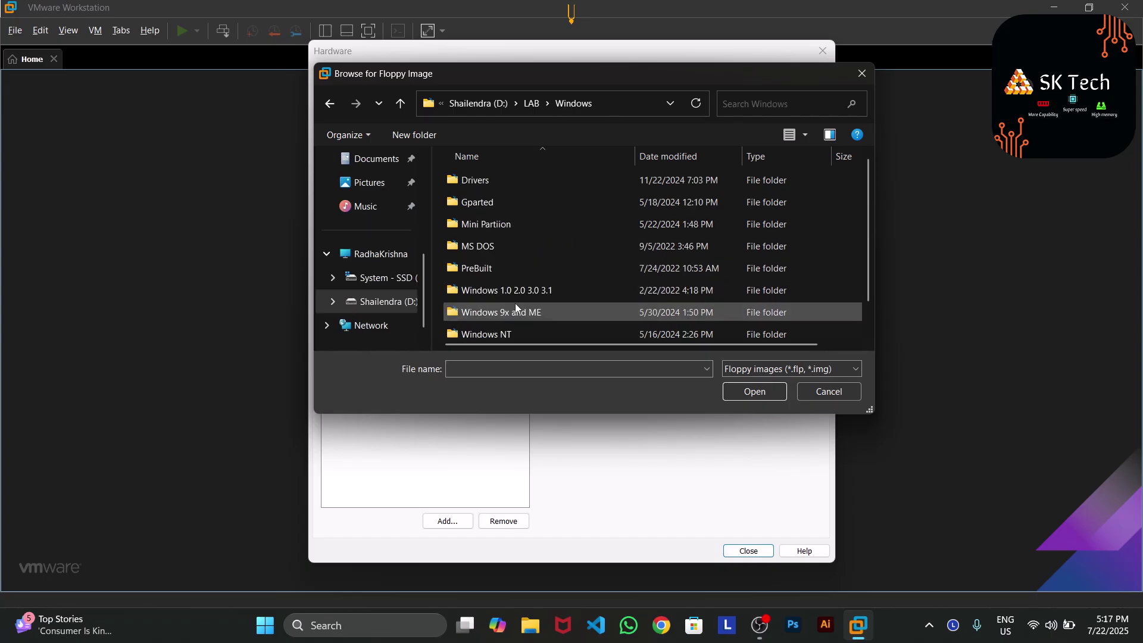
{"action": "double_click", "coordinate": [512, 247]}
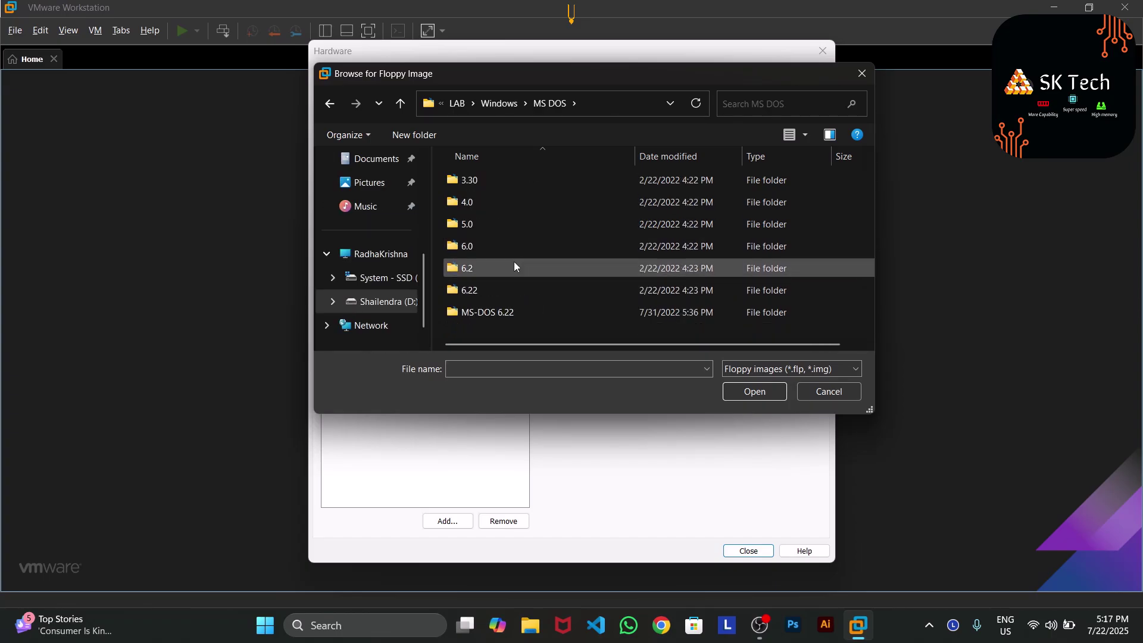
Load Disk1.img from the Microsoft MS-DOS 6.22 Plus Enhanced folder inside 6.22 as the floppy image
{"action": "double_click", "coordinate": [514, 313]}
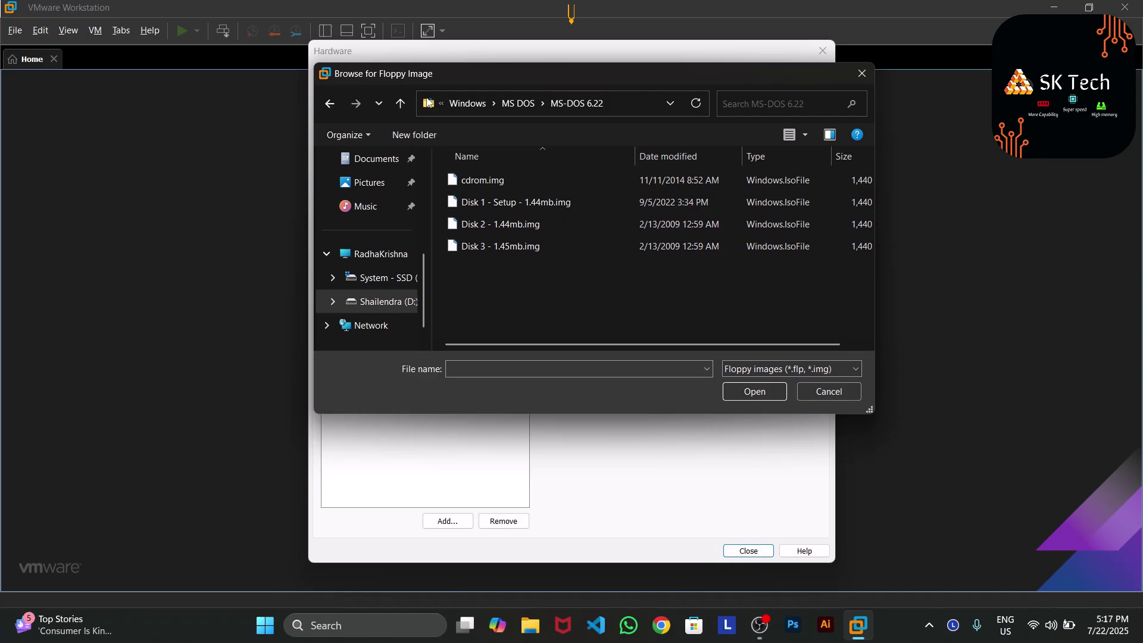
{"action": "left_click", "coordinate": [400, 103]}
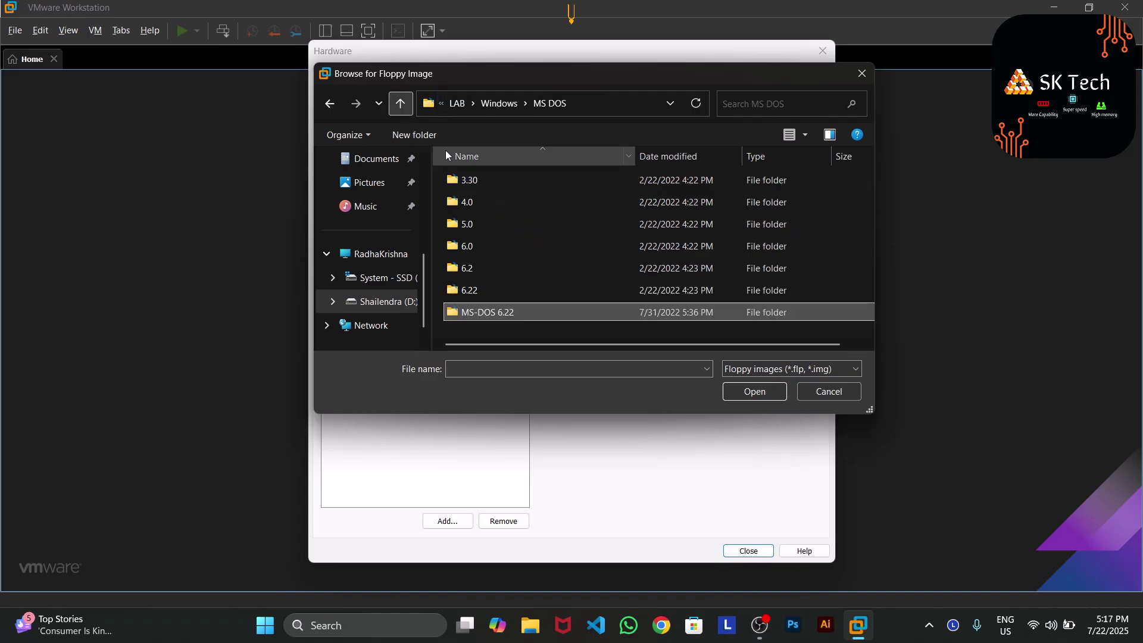
{"action": "double_click", "coordinate": [515, 287]}
{"action": "double_click", "coordinate": [521, 202]}
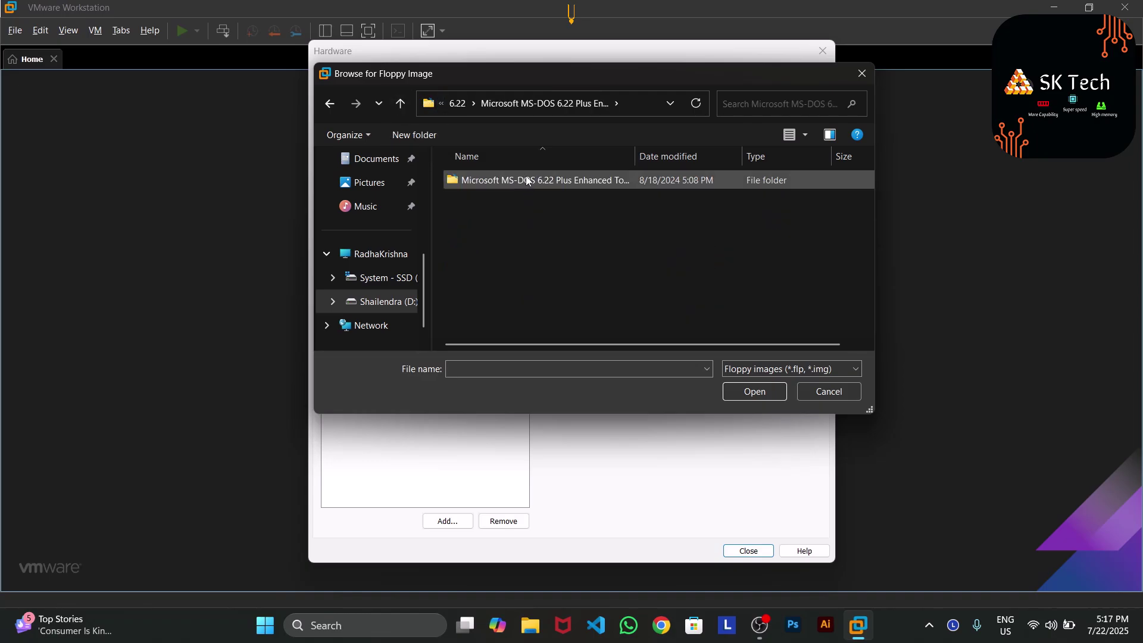
{"action": "double_click", "coordinate": [526, 179]}
{"action": "left_click", "coordinate": [527, 178]}
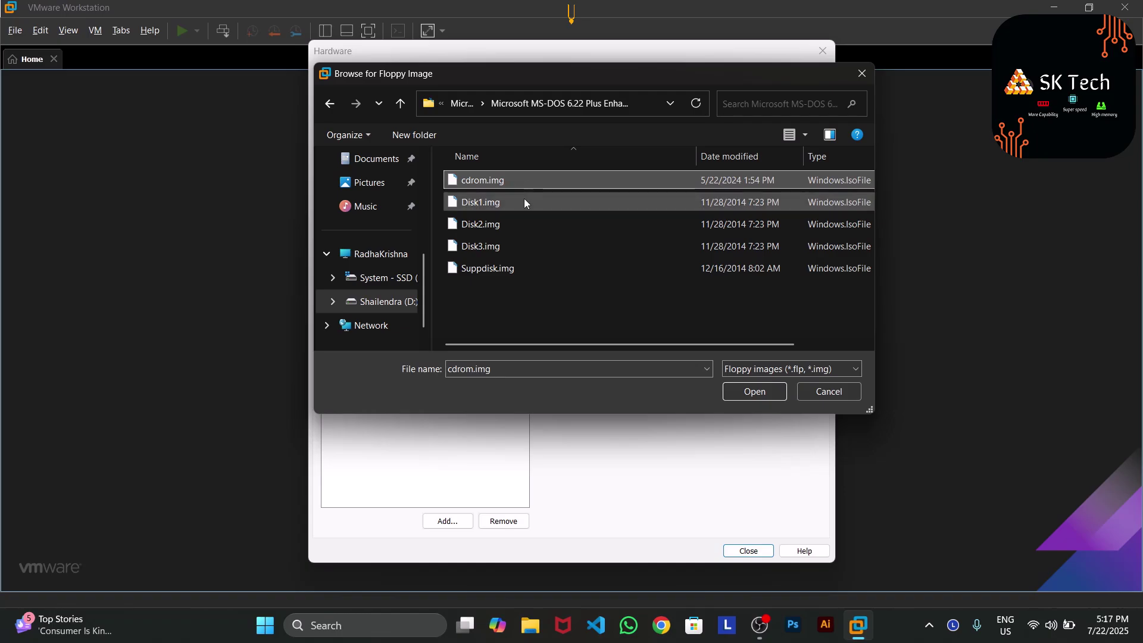
{"action": "double_click", "coordinate": [524, 202]}
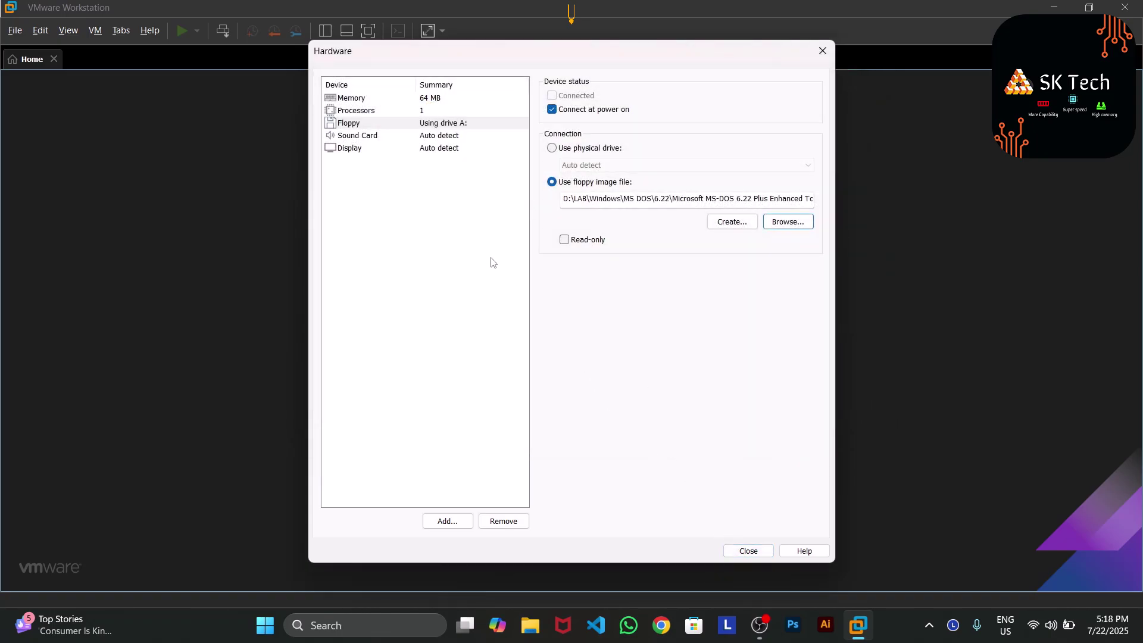
Enable stretch mode with Keep aspect ratio stretch for the display, review the processor and memory settings, and accept the hardware configuration
{"action": "left_click", "coordinate": [448, 138]}
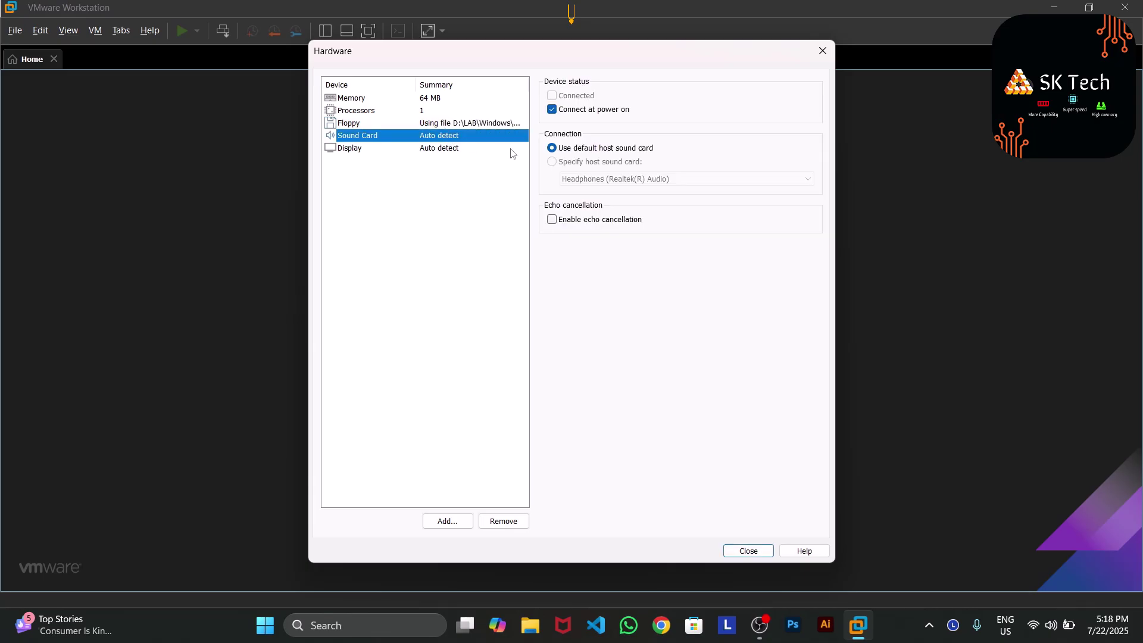
{"action": "left_click", "coordinate": [451, 149]}
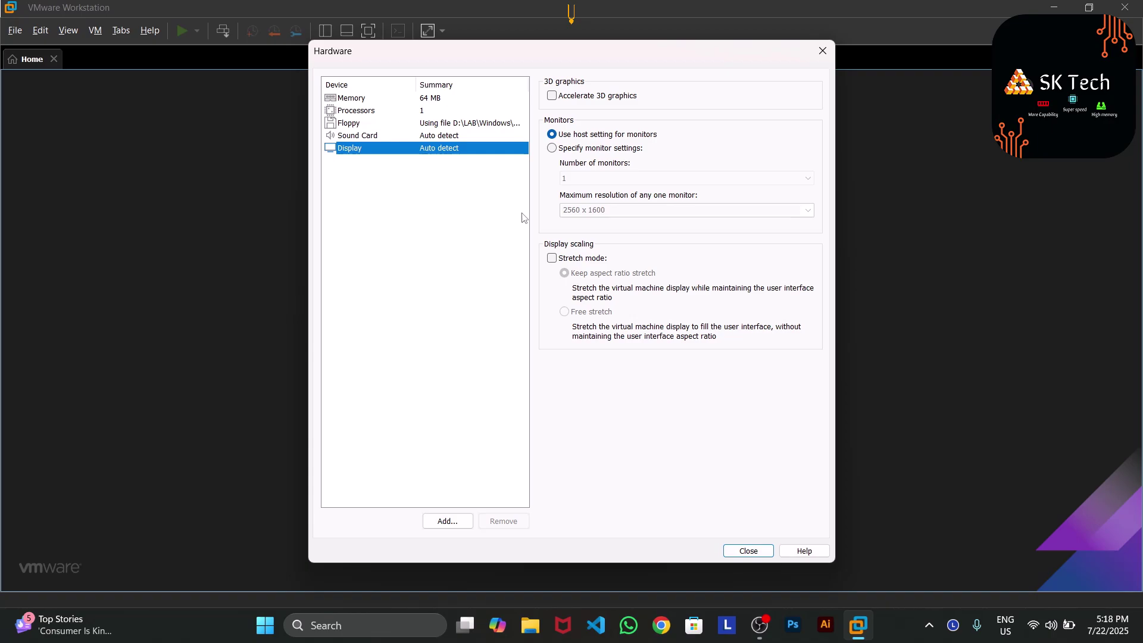
{"action": "left_click", "coordinate": [552, 259]}
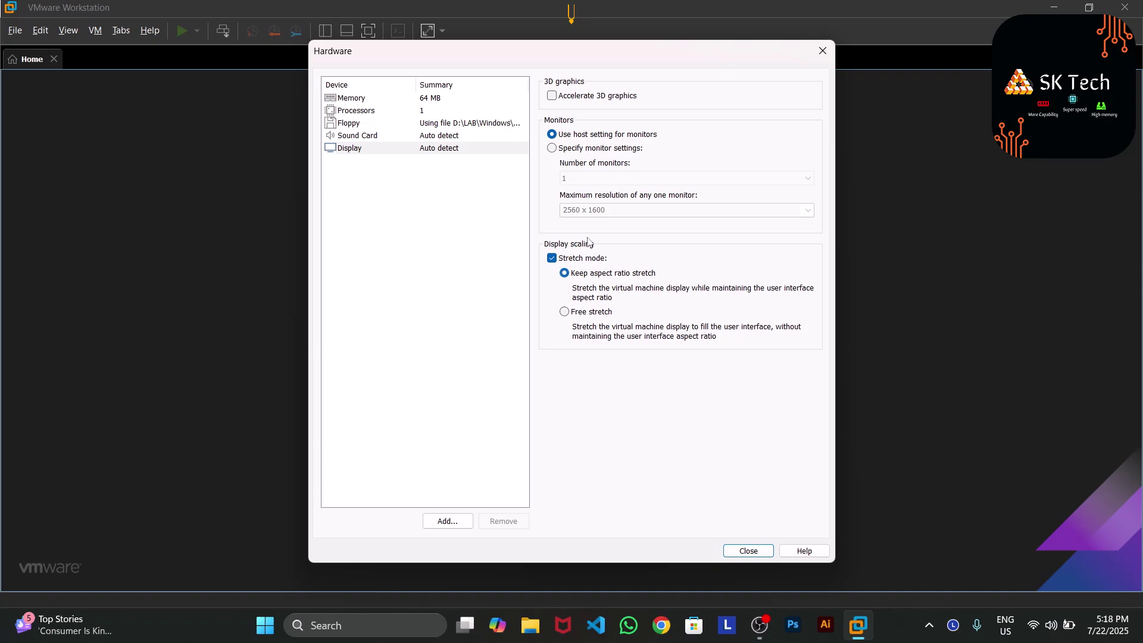
{"action": "left_click", "coordinate": [435, 117]}
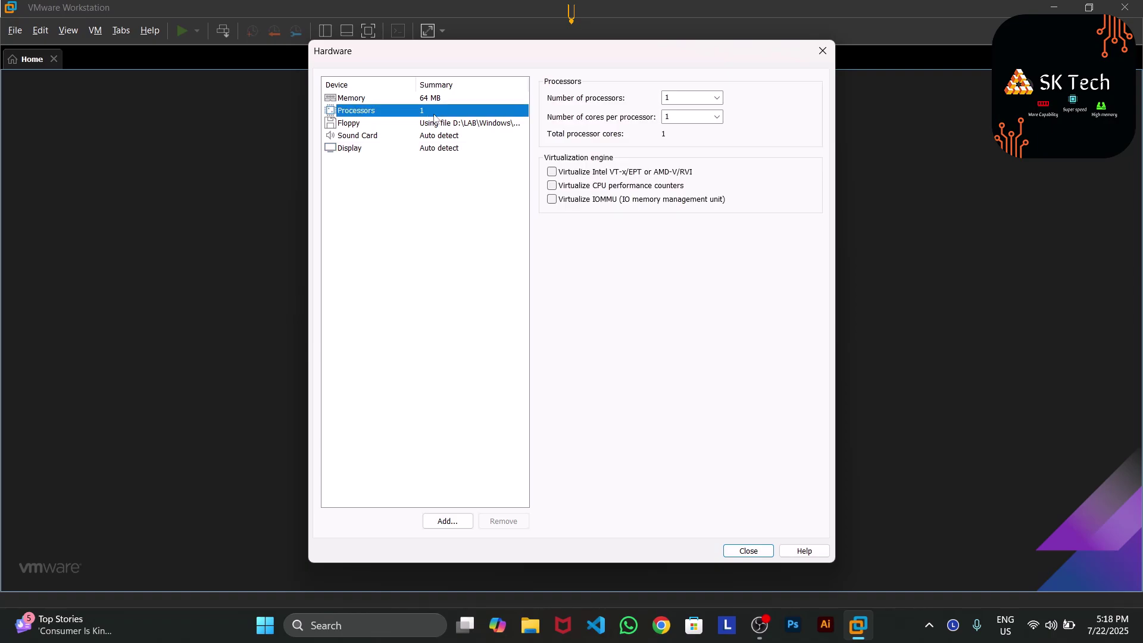
{"action": "left_click", "coordinate": [427, 101]}
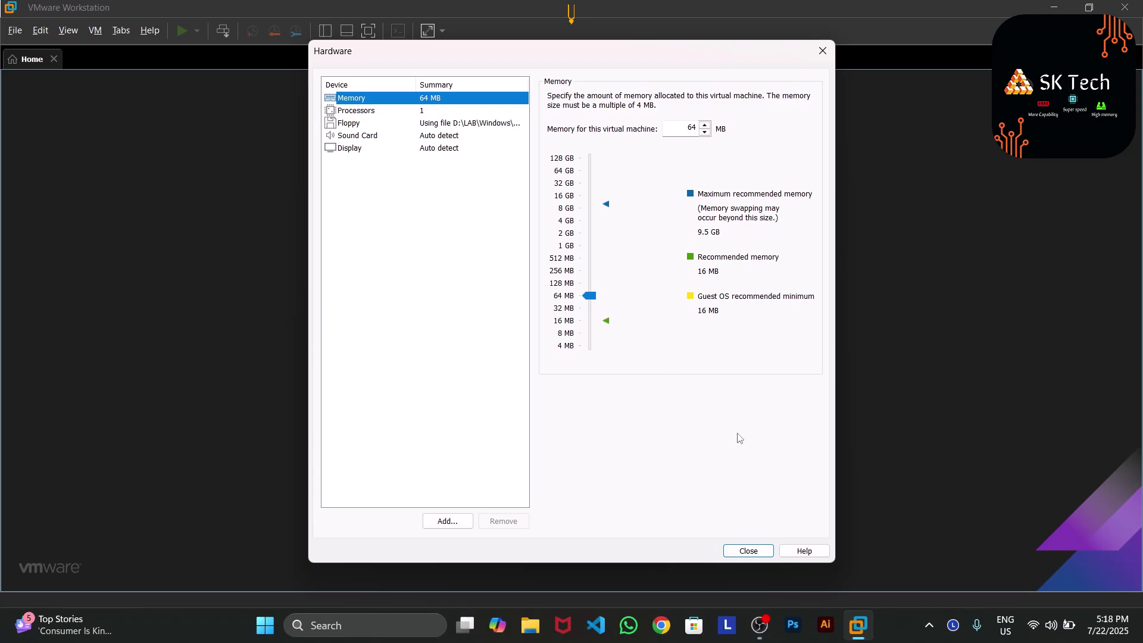
{"action": "left_click", "coordinate": [748, 550]}
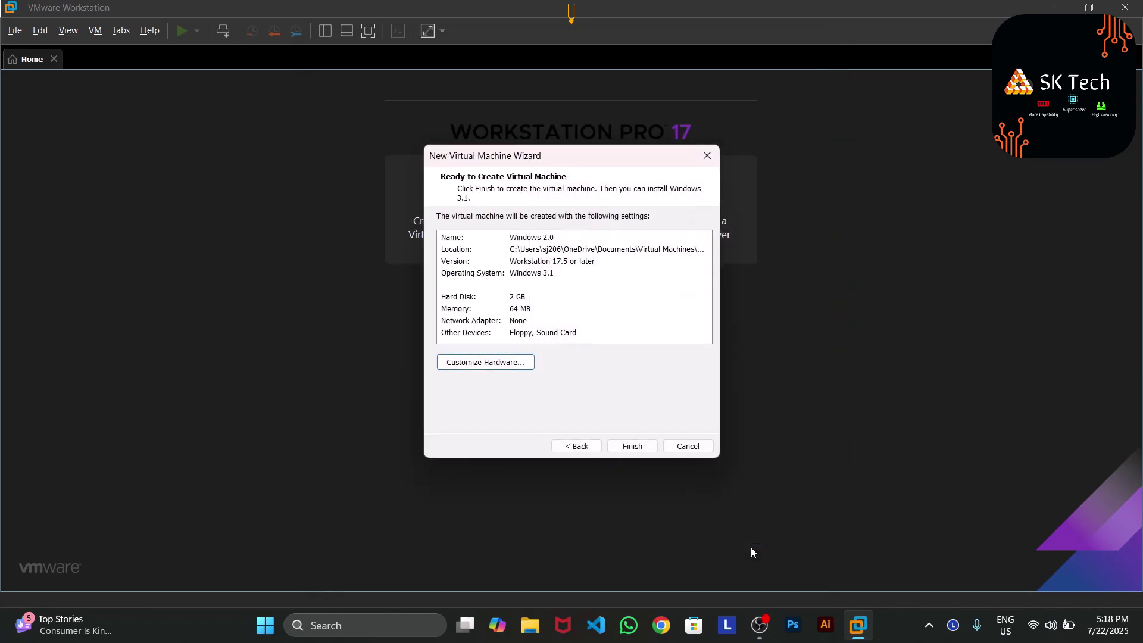
Finish creating the Windows 2.0 virtual machine and power it on, dismissing the installation hint
{"action": "left_click", "coordinate": [635, 449]}
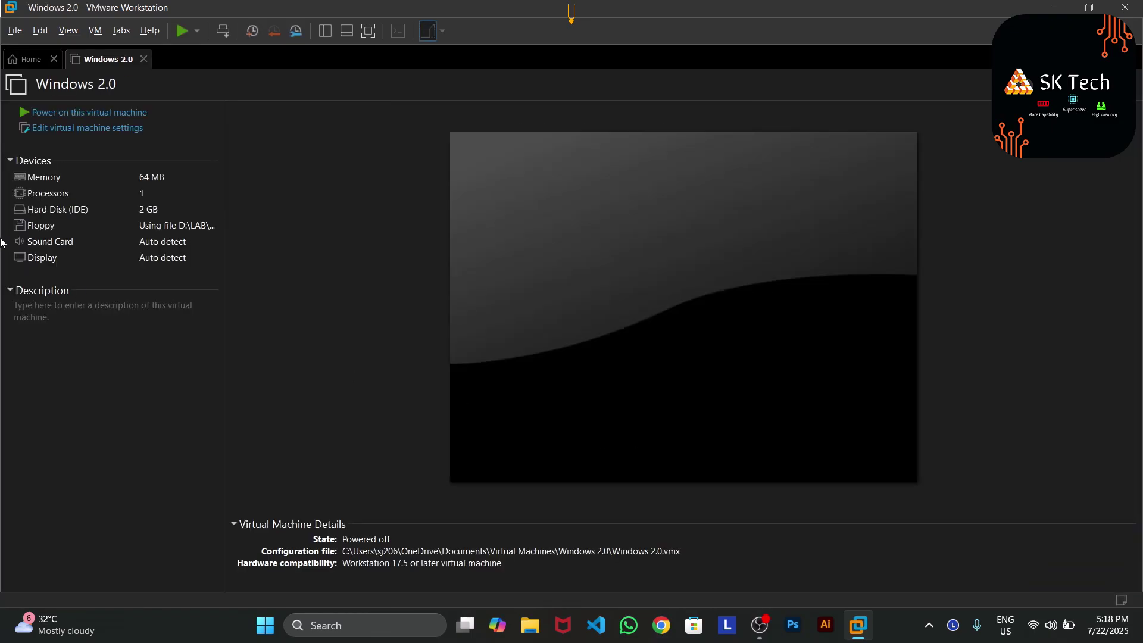
{"action": "left_click", "coordinate": [84, 113]}
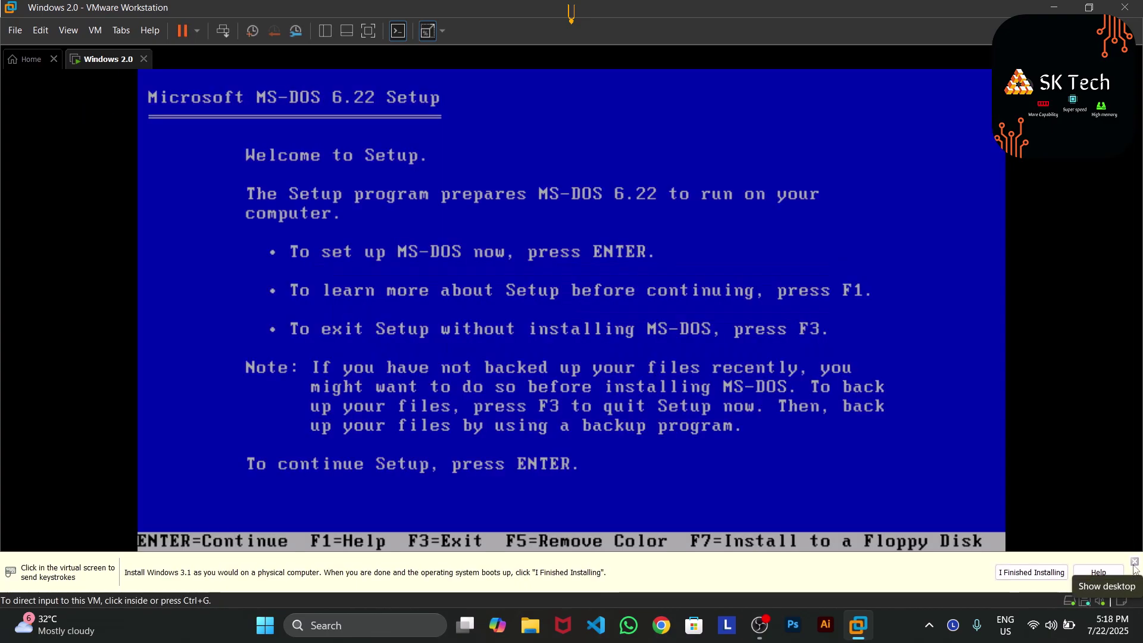
{"action": "left_click", "coordinate": [1134, 563]}
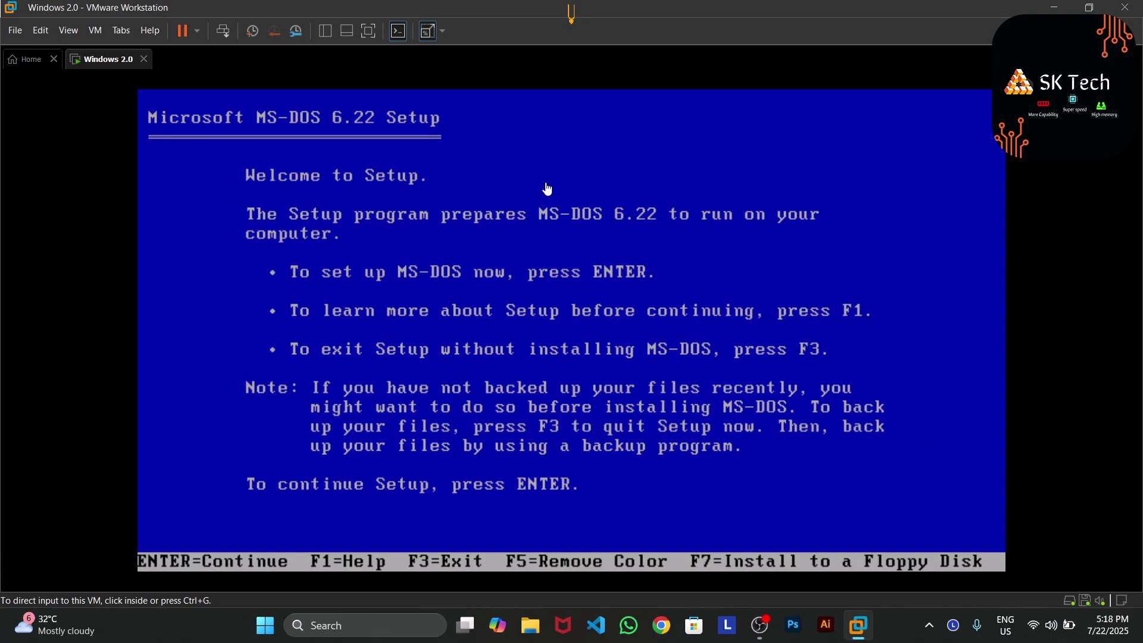
Switch the Windows 2.0 virtual machine to full screen
{"action": "left_click", "coordinate": [96, 30]}
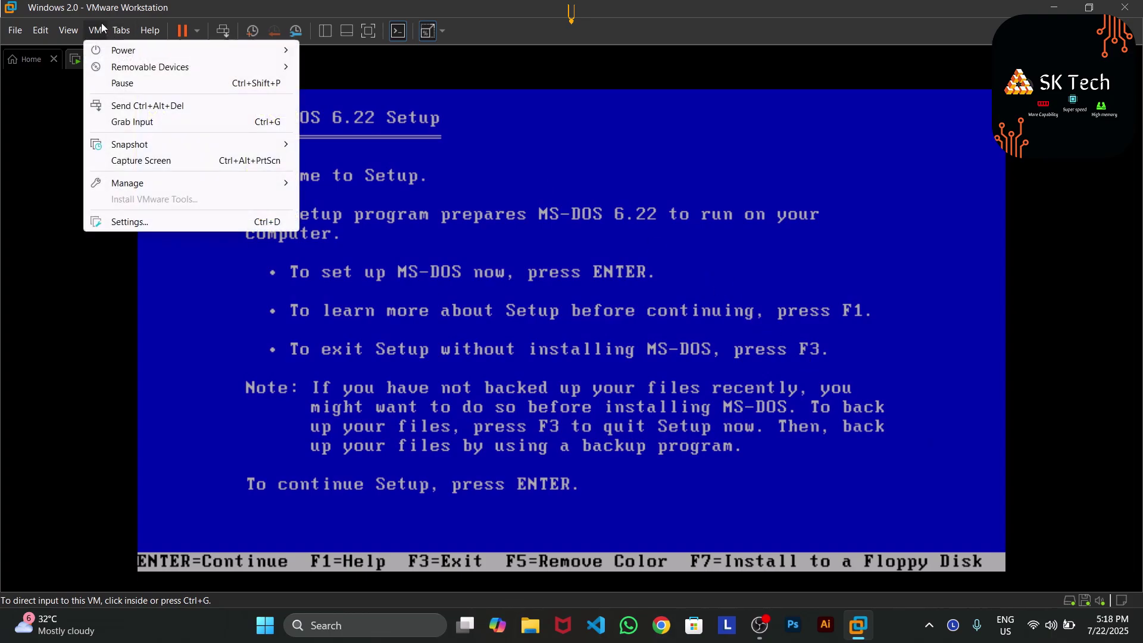
{"action": "left_click", "coordinate": [120, 31]}
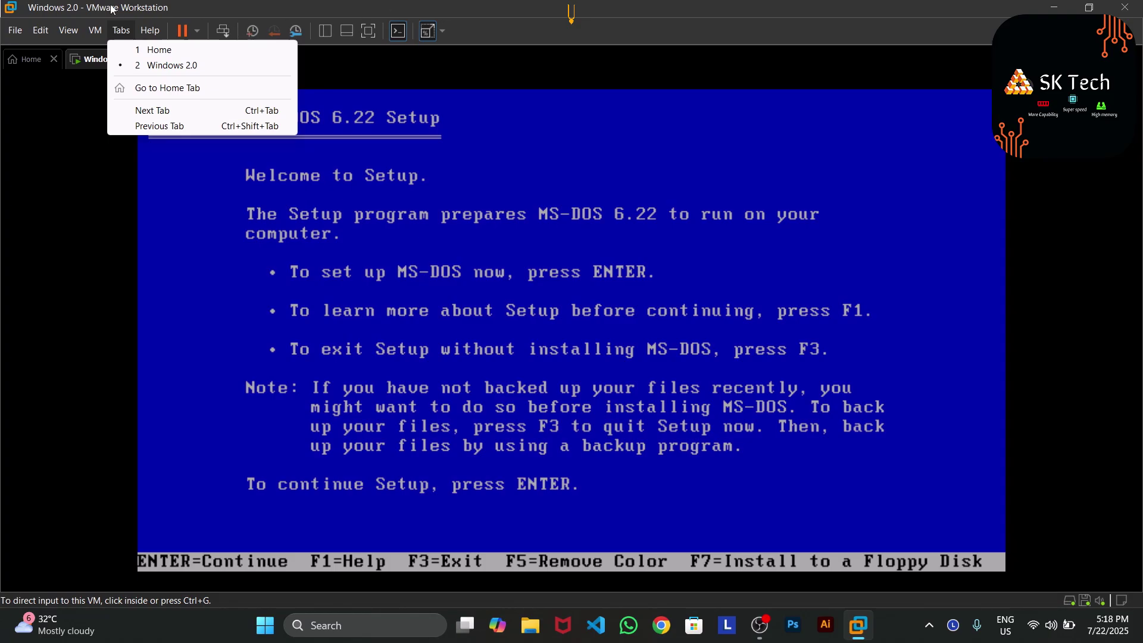
{"action": "mouse_move", "coordinate": [94, 31]}
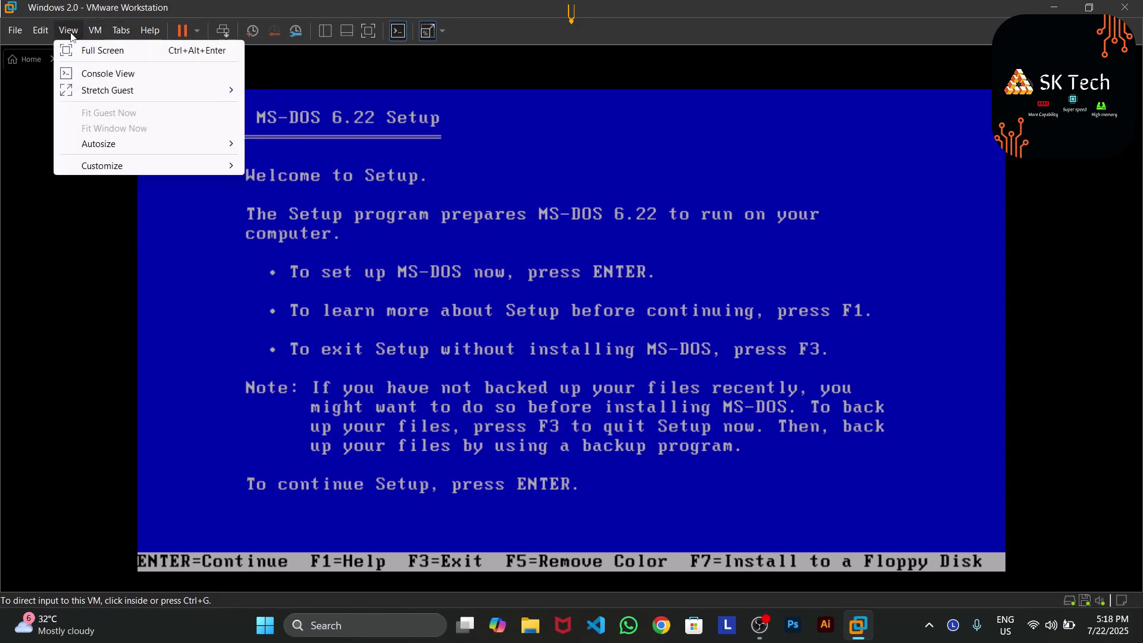
{"action": "left_click", "coordinate": [74, 51]}
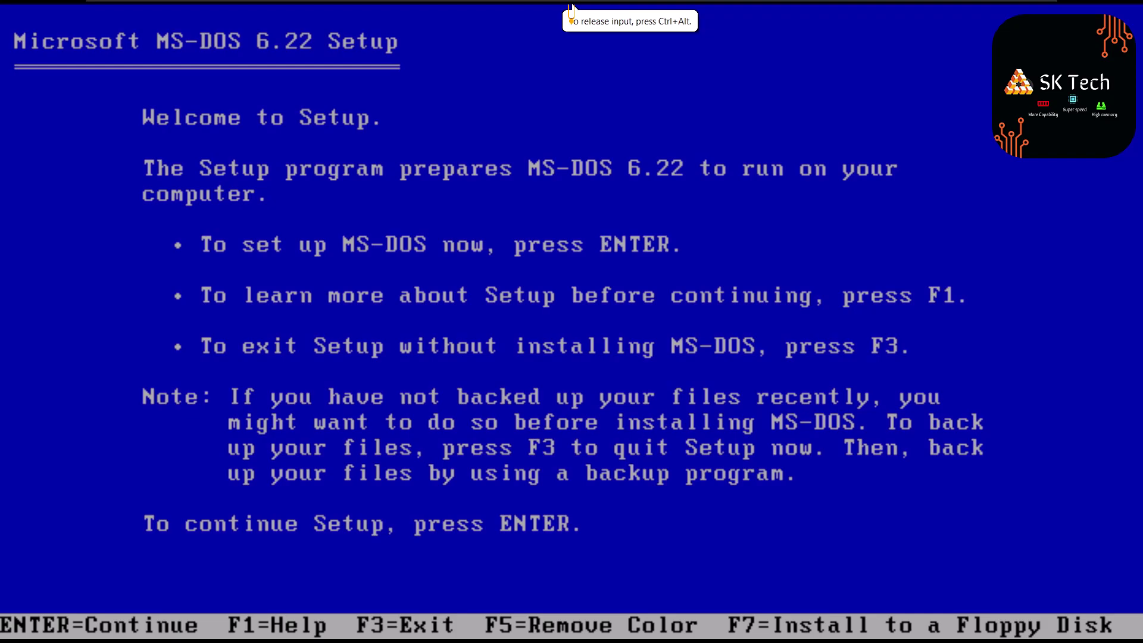
Run MS-DOS Setup with the recommended unallocated disk space configuration, the default system settings and the C:\DOS directory
{"action": "key", "text": "Return"}
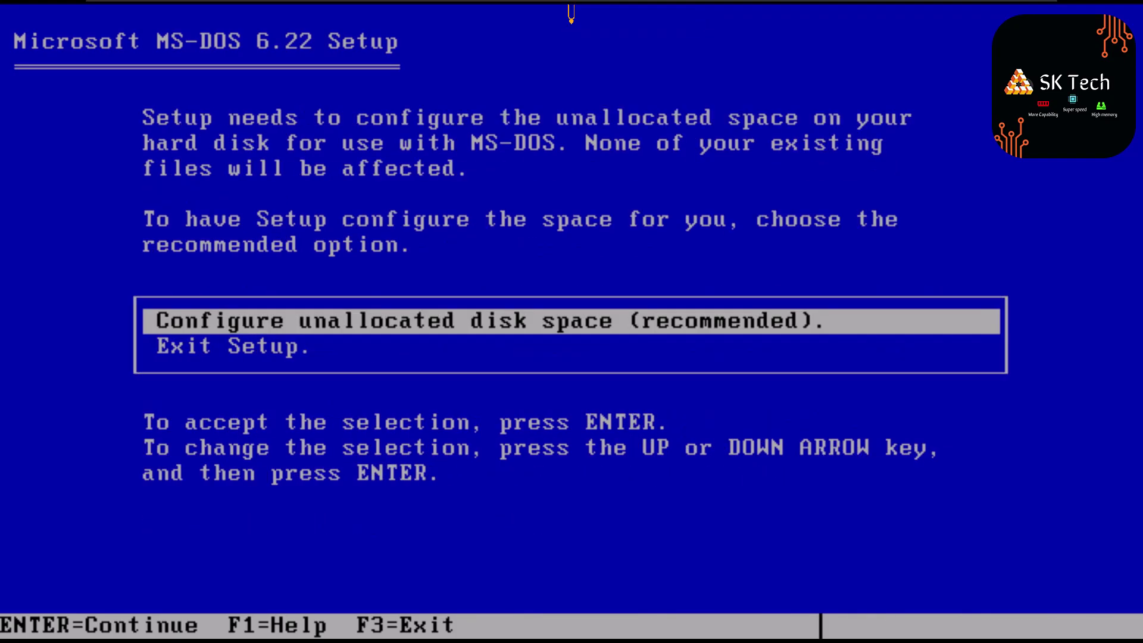
{"action": "key", "text": "Return"}
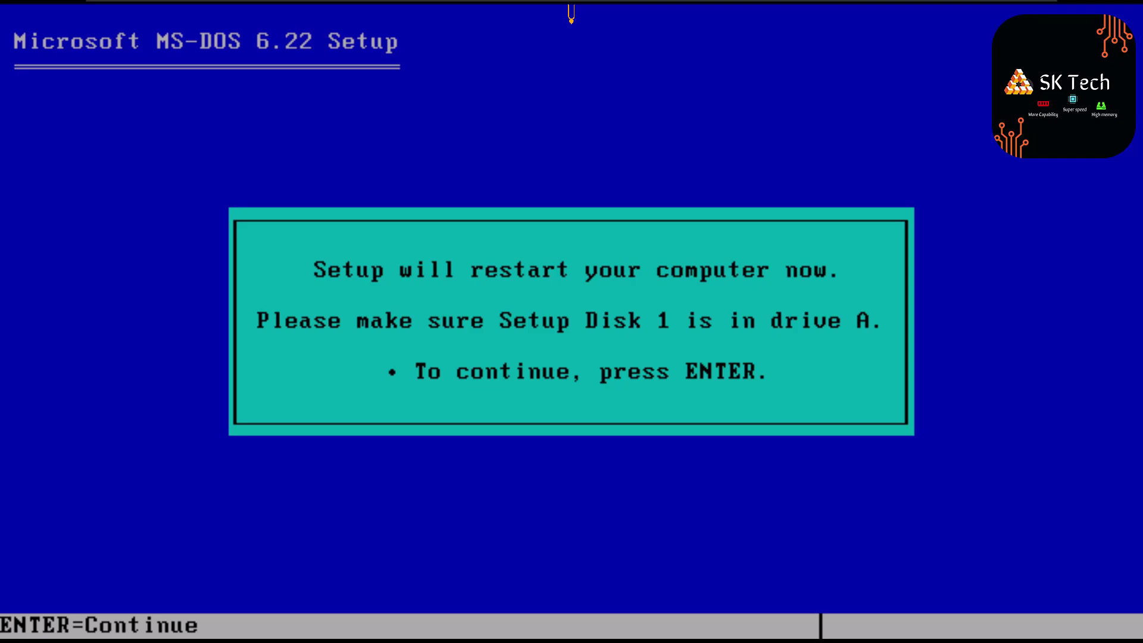
{"action": "key", "text": "Return"}
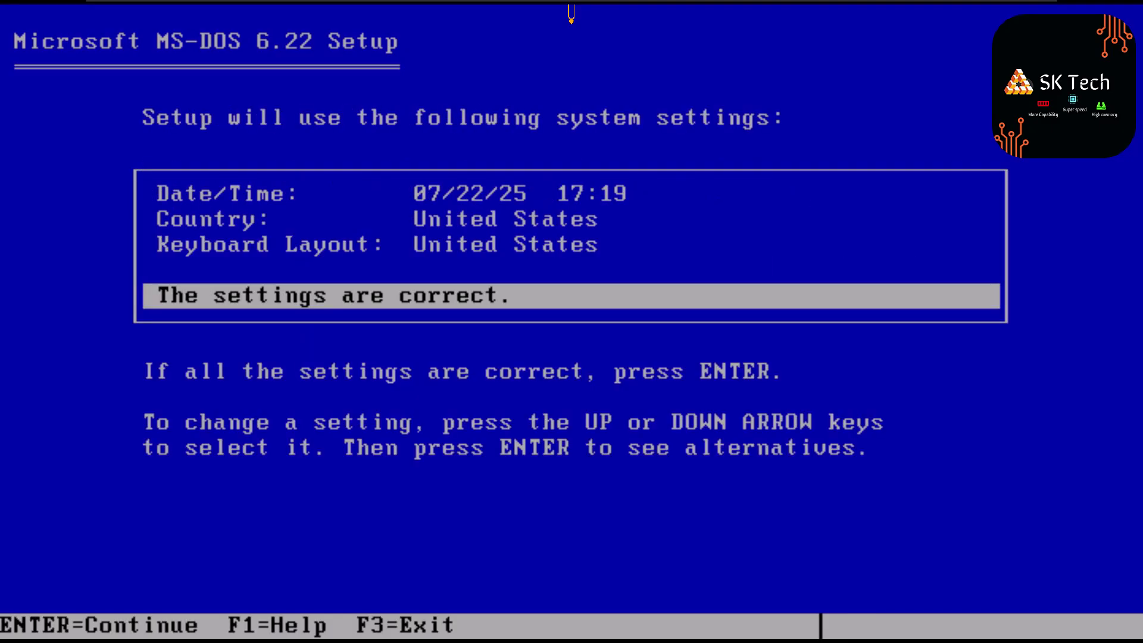
{"action": "key", "text": "Return"}
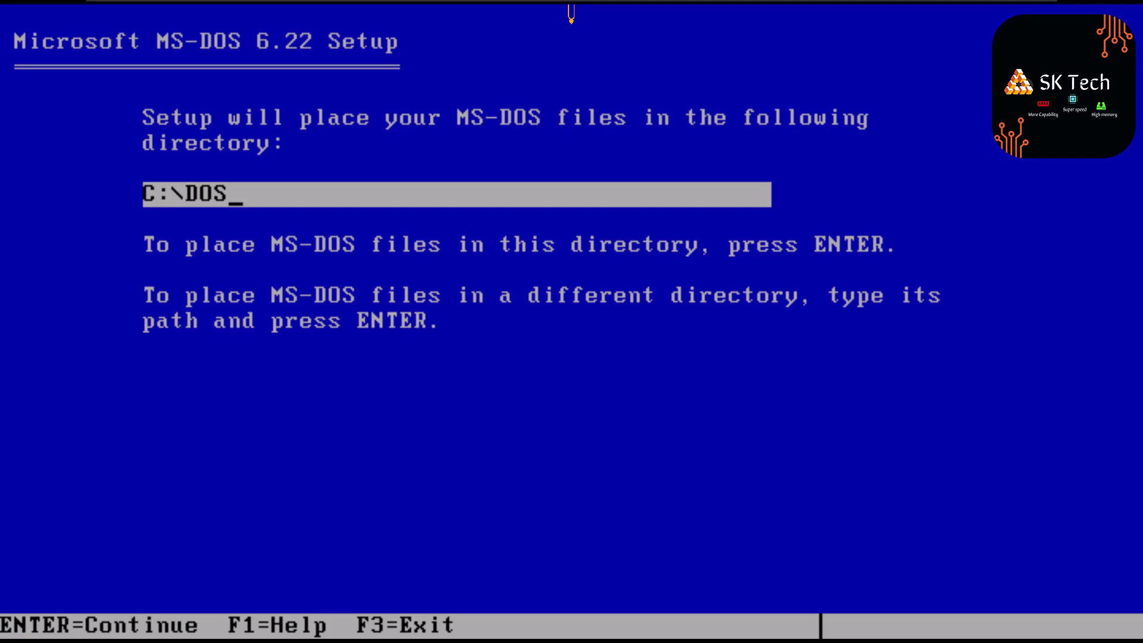
{"action": "key", "text": "Return"}
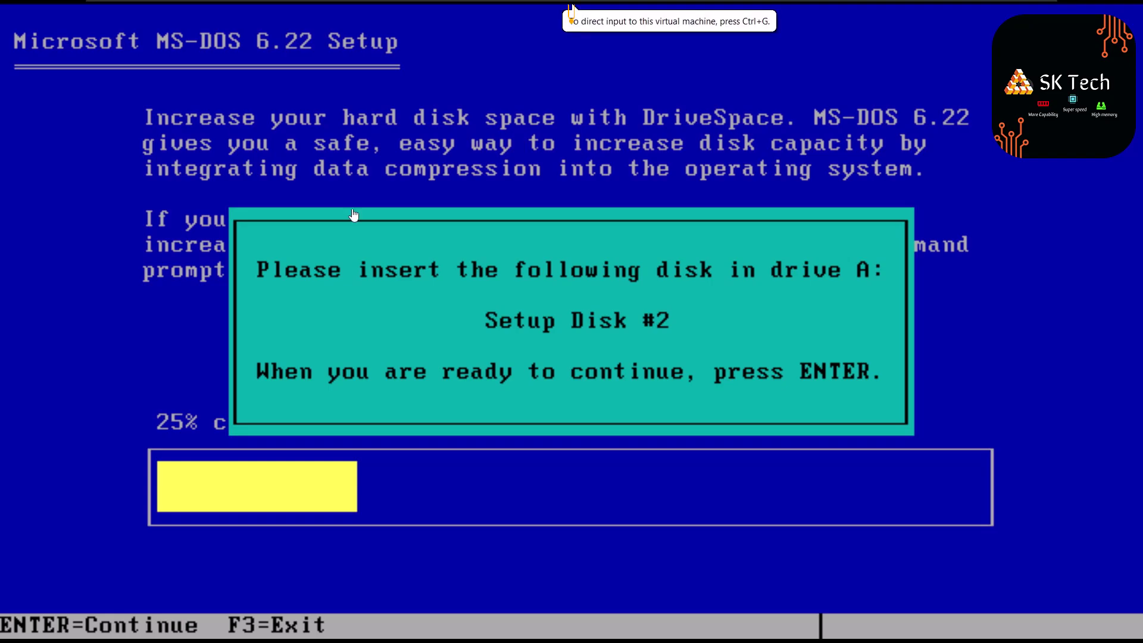
Load Disk2.img as the virtual machine's floppy image and continue MS-DOS Setup with Setup Disk #2
{"action": "mouse_move", "coordinate": [330, 5]}
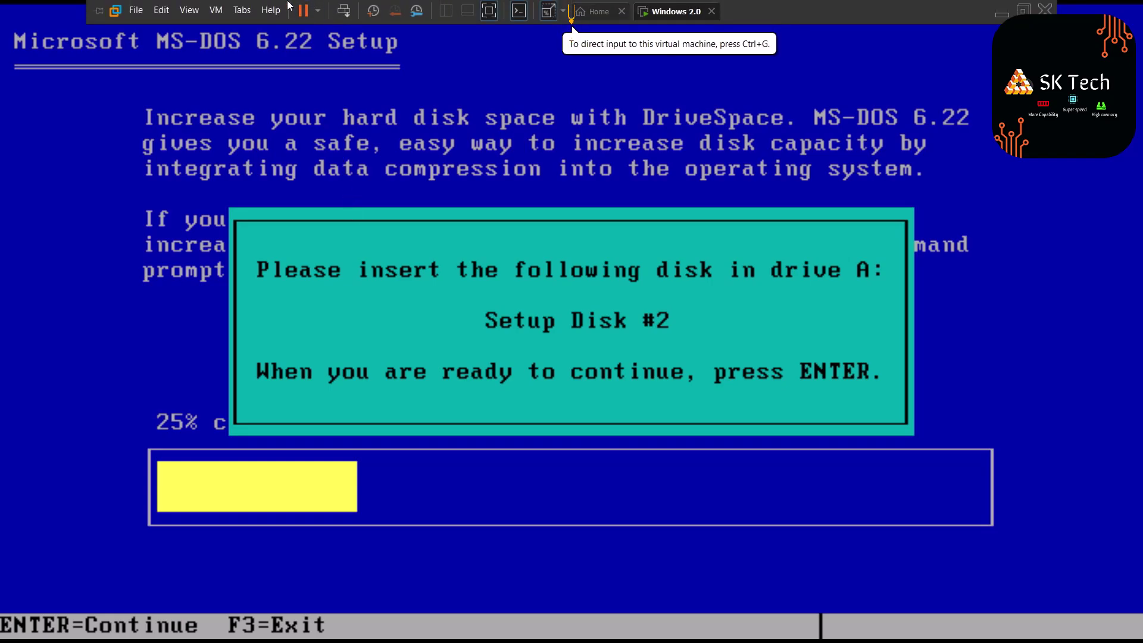
{"action": "left_click", "coordinate": [216, 11]}
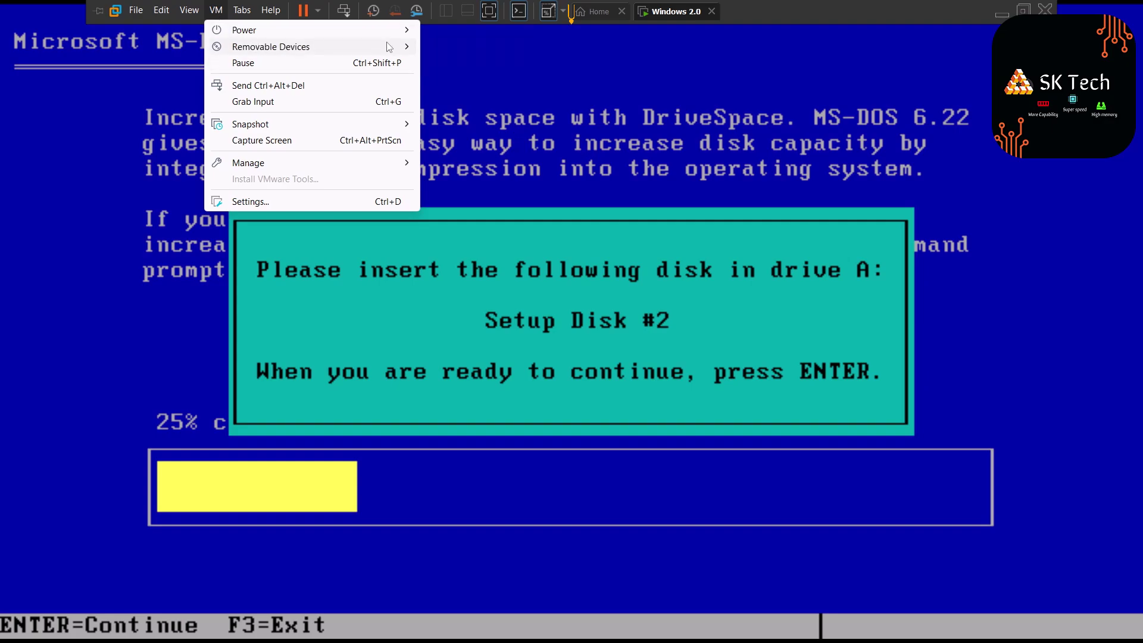
{"action": "mouse_move", "coordinate": [405, 51]}
{"action": "mouse_move", "coordinate": [467, 47]}
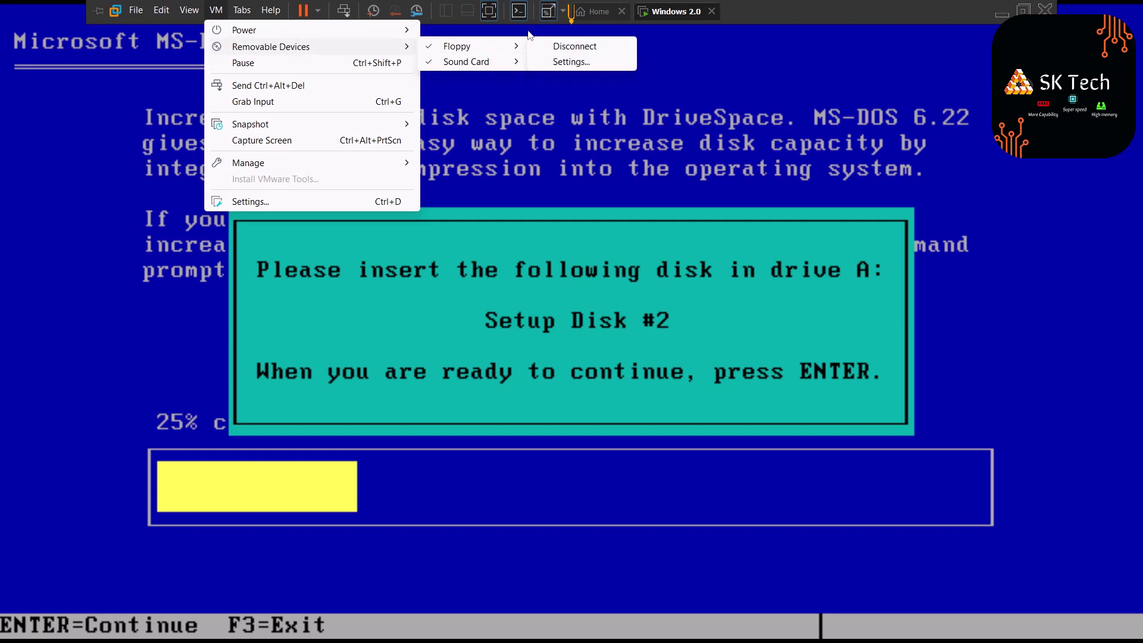
{"action": "left_click", "coordinate": [560, 61]}
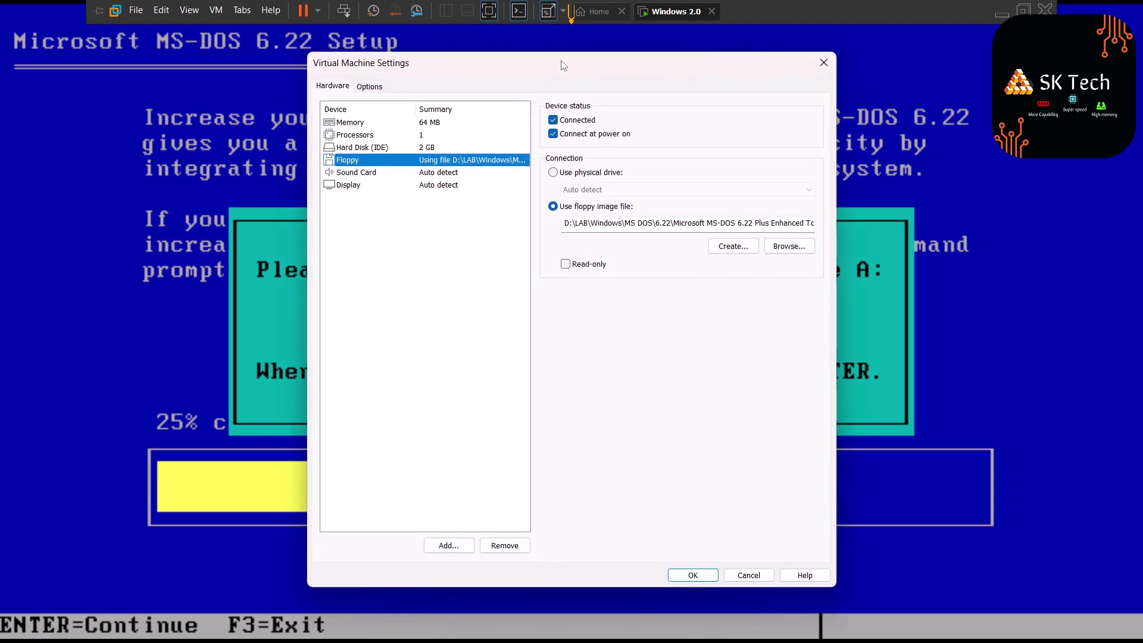
{"action": "left_click", "coordinate": [772, 245]}
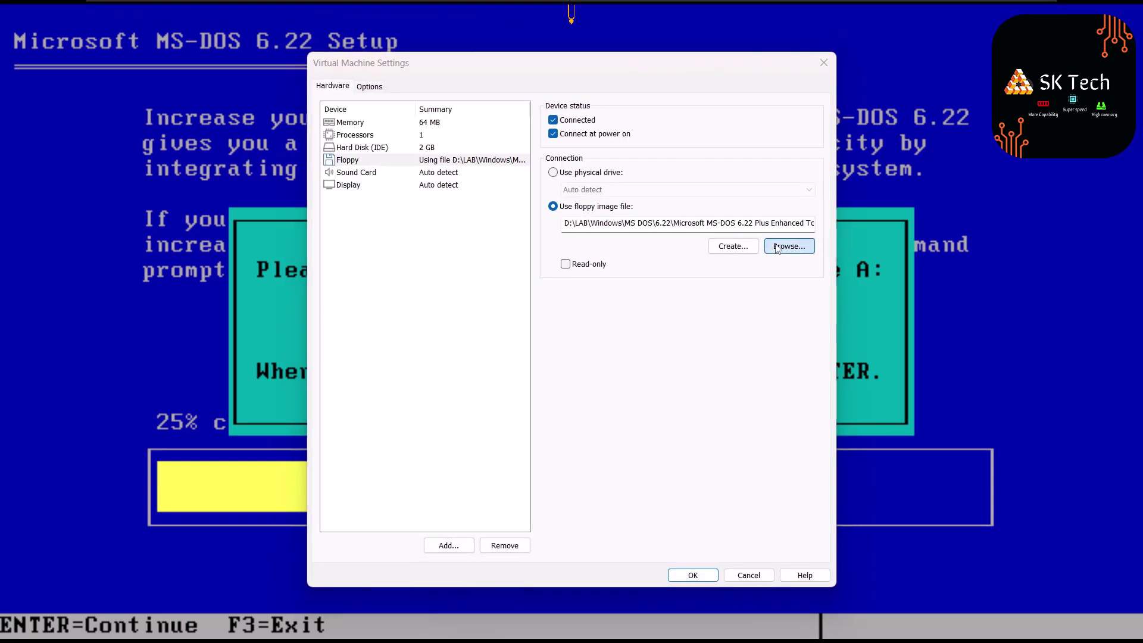
{"action": "double_click", "coordinate": [758, 246]}
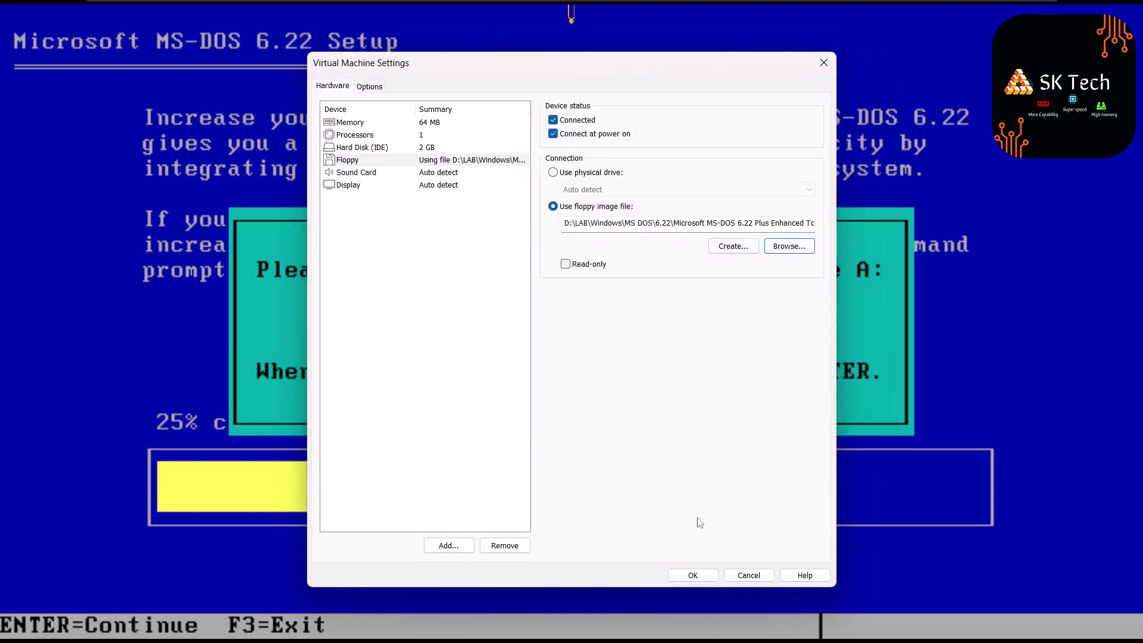
{"action": "left_click", "coordinate": [690, 575]}
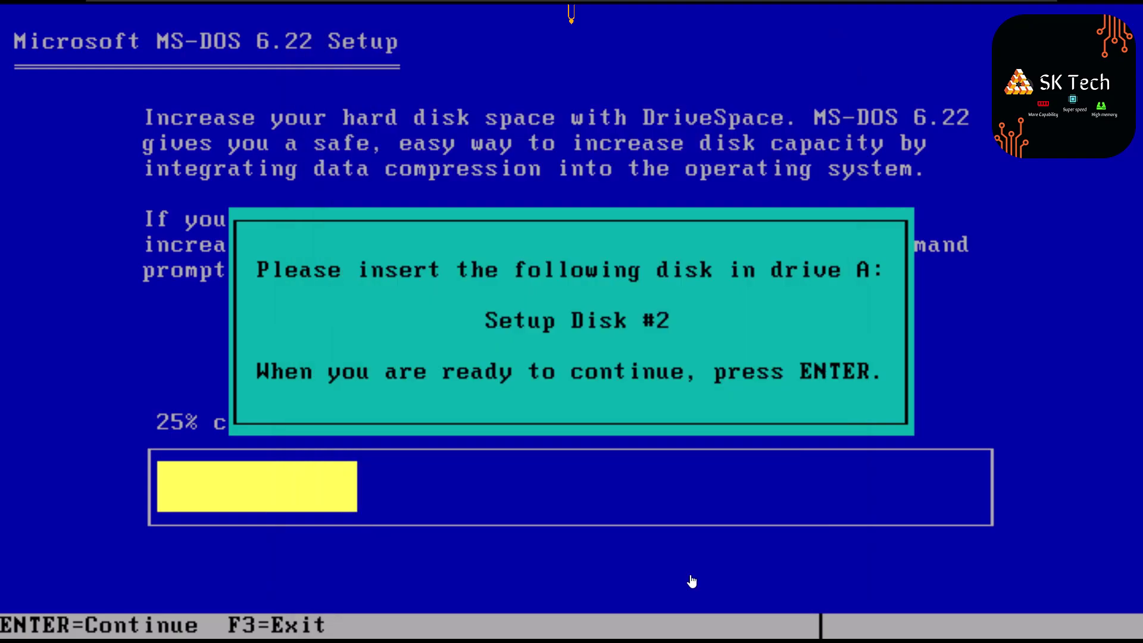
{"action": "left_click", "coordinate": [692, 581]}
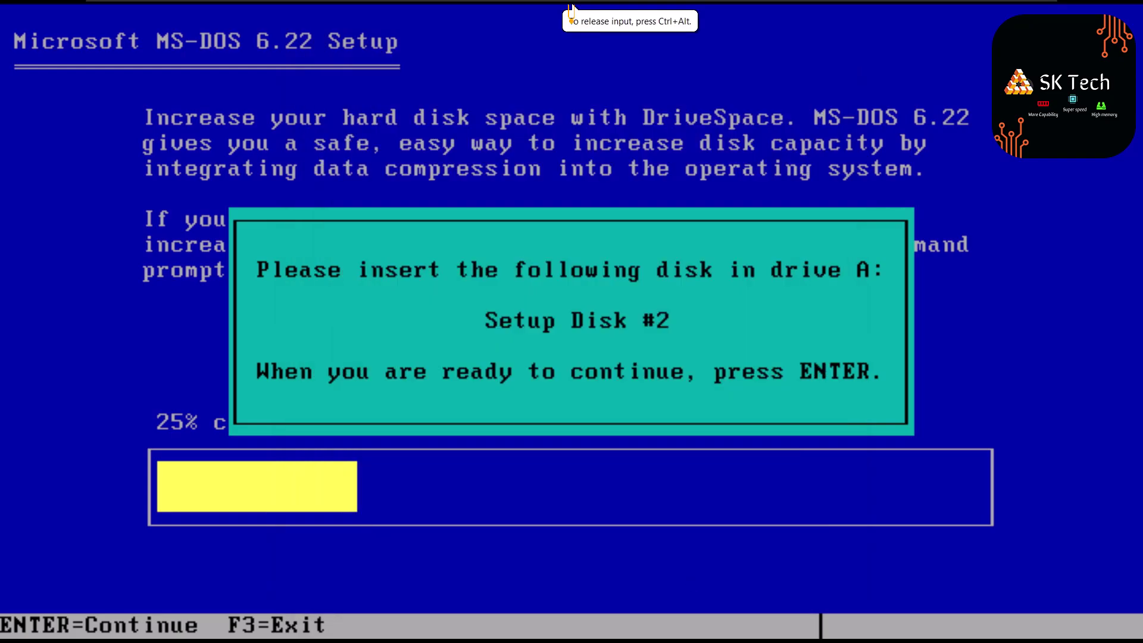
{"action": "key", "text": "Return"}
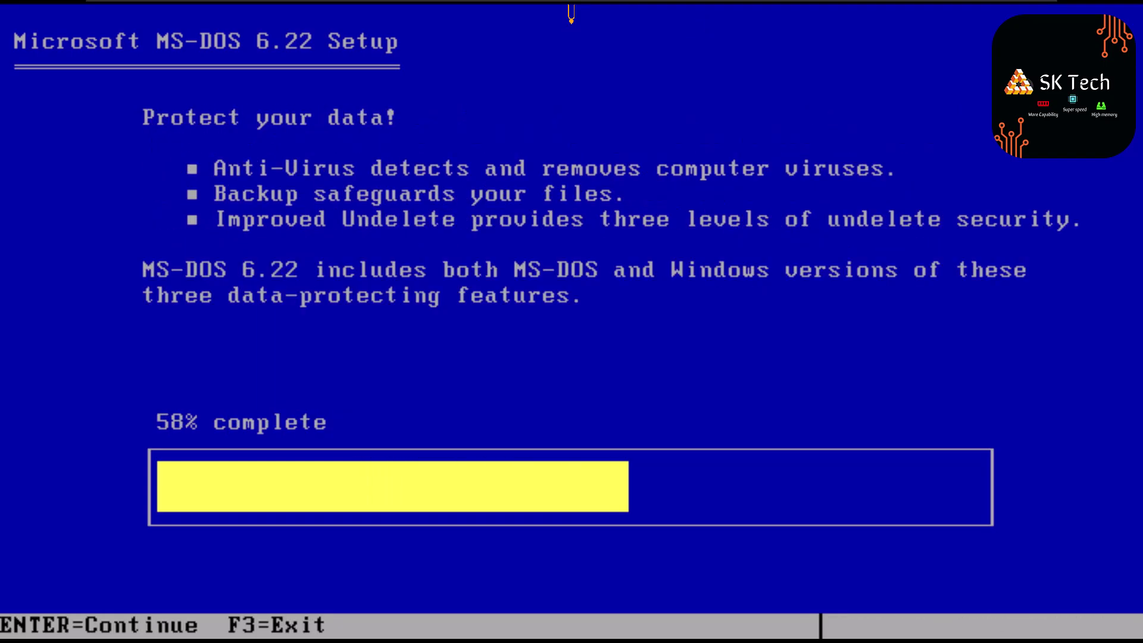
Replace the floppy image with Disk3.img and continue MS-DOS Setup with Setup Disk #3
{"action": "key", "text": "ctrl+alt"}
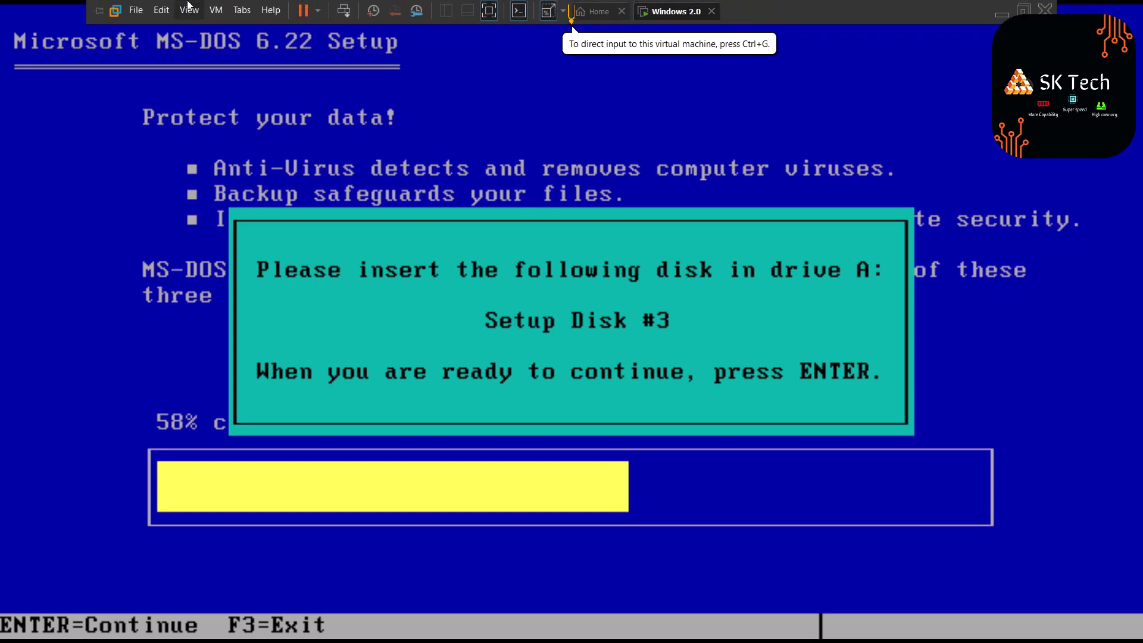
{"action": "left_click", "coordinate": [215, 8]}
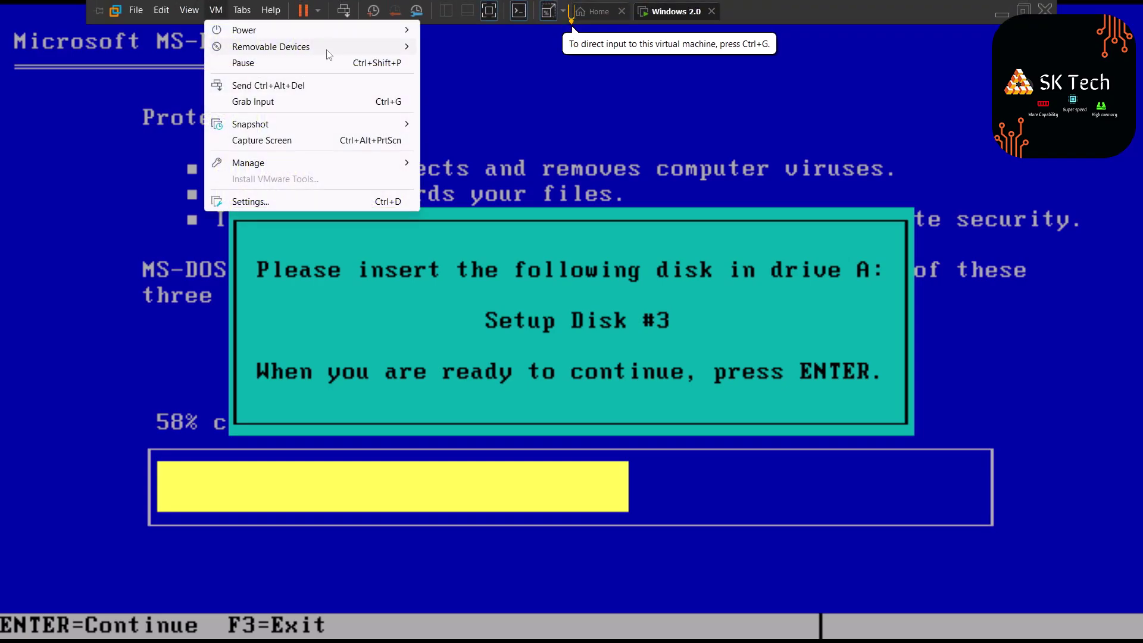
{"action": "mouse_move", "coordinate": [398, 44]}
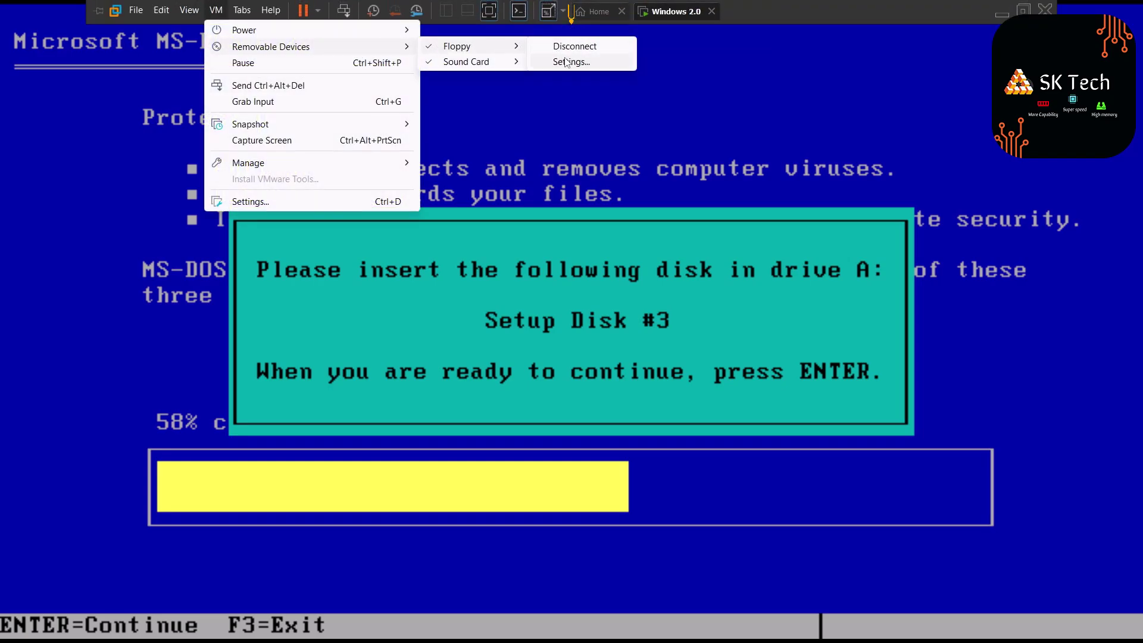
{"action": "left_click", "coordinate": [568, 62]}
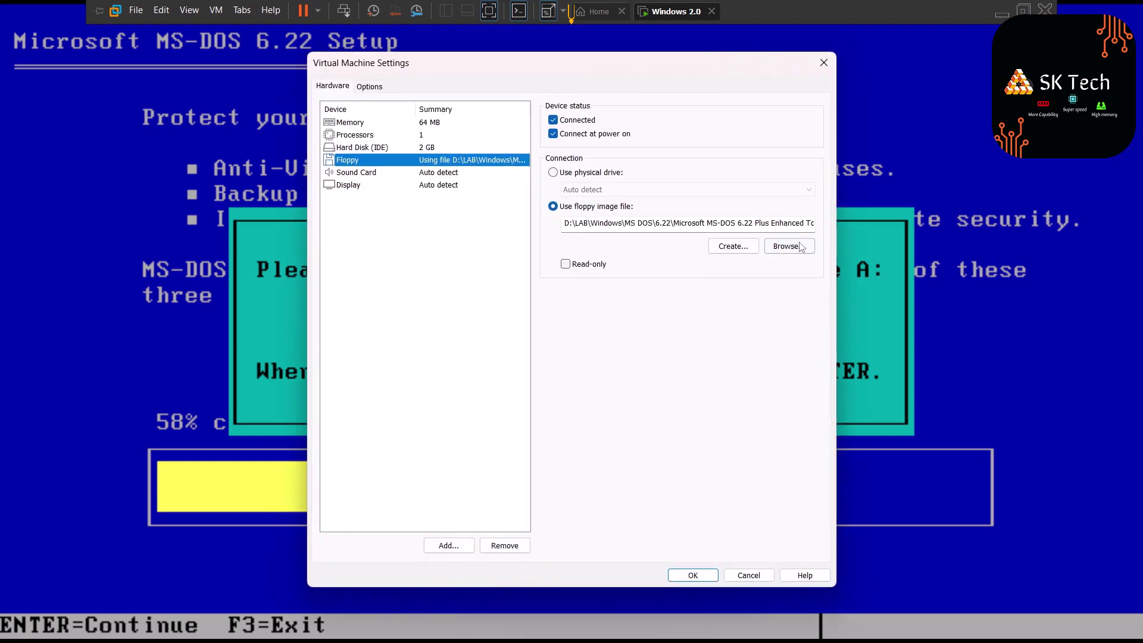
{"action": "left_click", "coordinate": [789, 246]}
{"action": "double_click", "coordinate": [770, 255]}
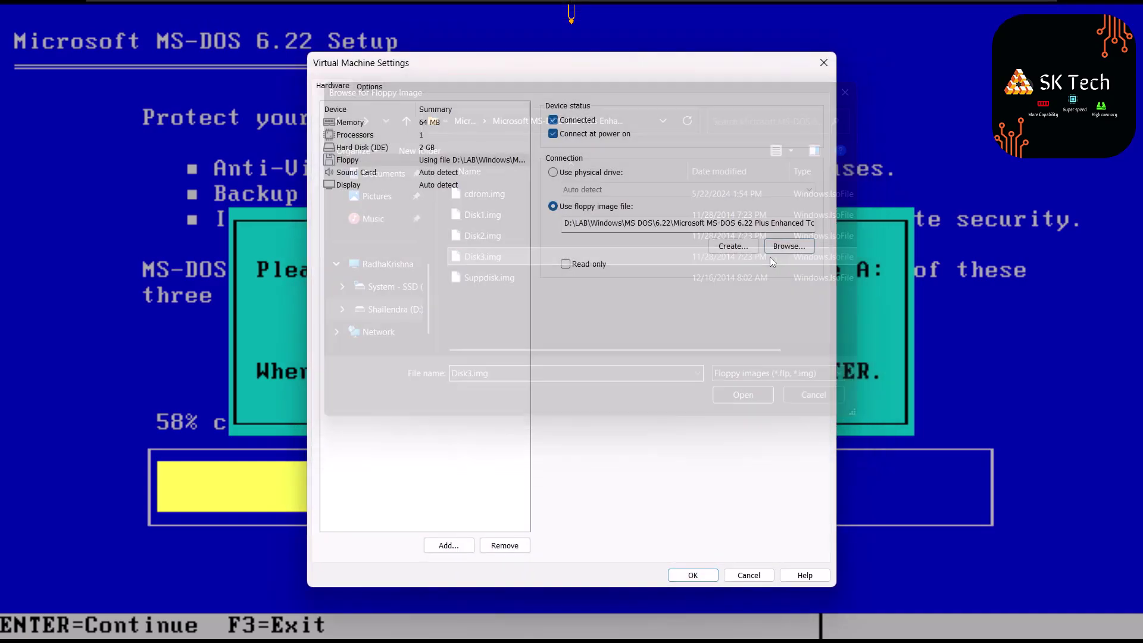
{"action": "left_click", "coordinate": [693, 575]}
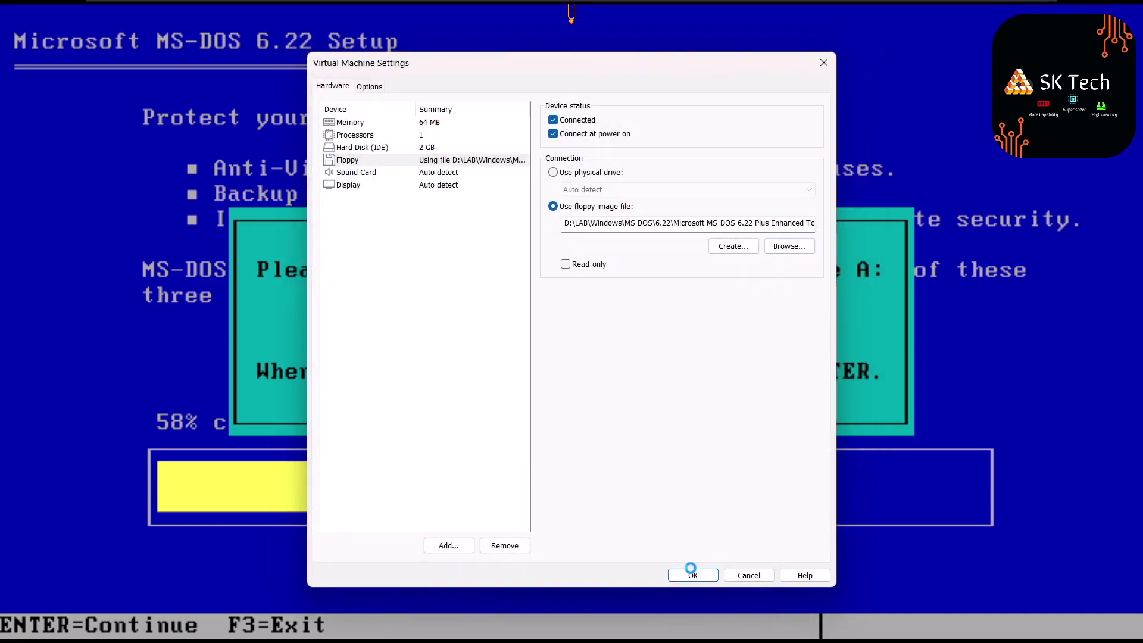
{"action": "left_click", "coordinate": [694, 540]}
{"action": "key", "text": "Return"}
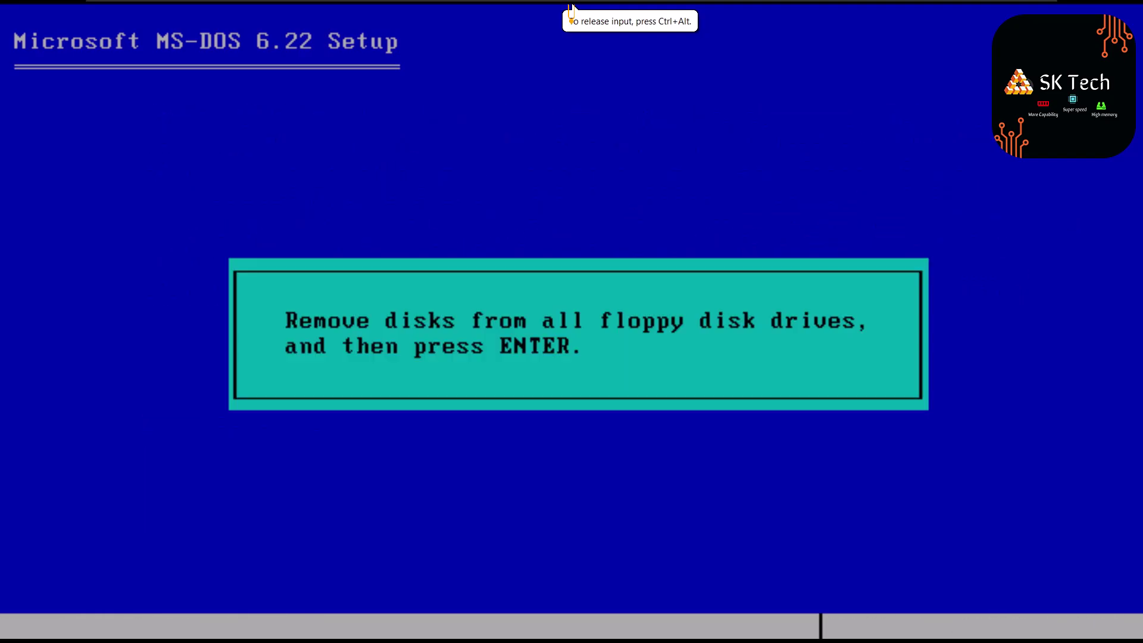
Disconnect the floppy drive from the virtual machine, complete Setup and restart with MS-DOS 6.22
{"action": "key", "text": "ctrl+alt"}
{"action": "mouse_move", "coordinate": [334, 2]}
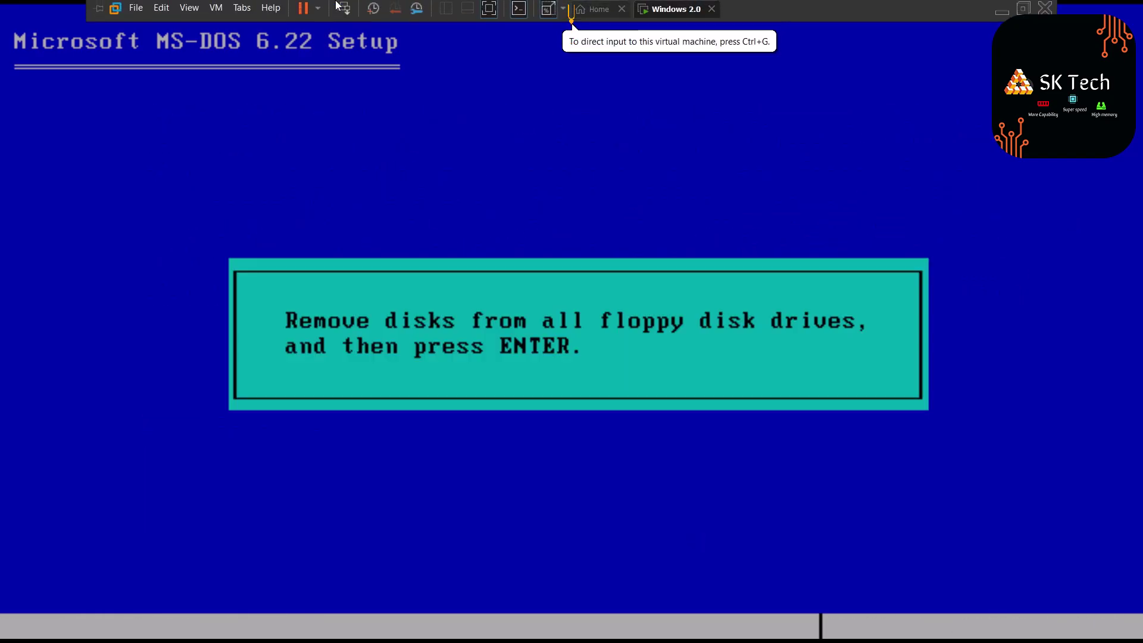
{"action": "left_click", "coordinate": [215, 10]}
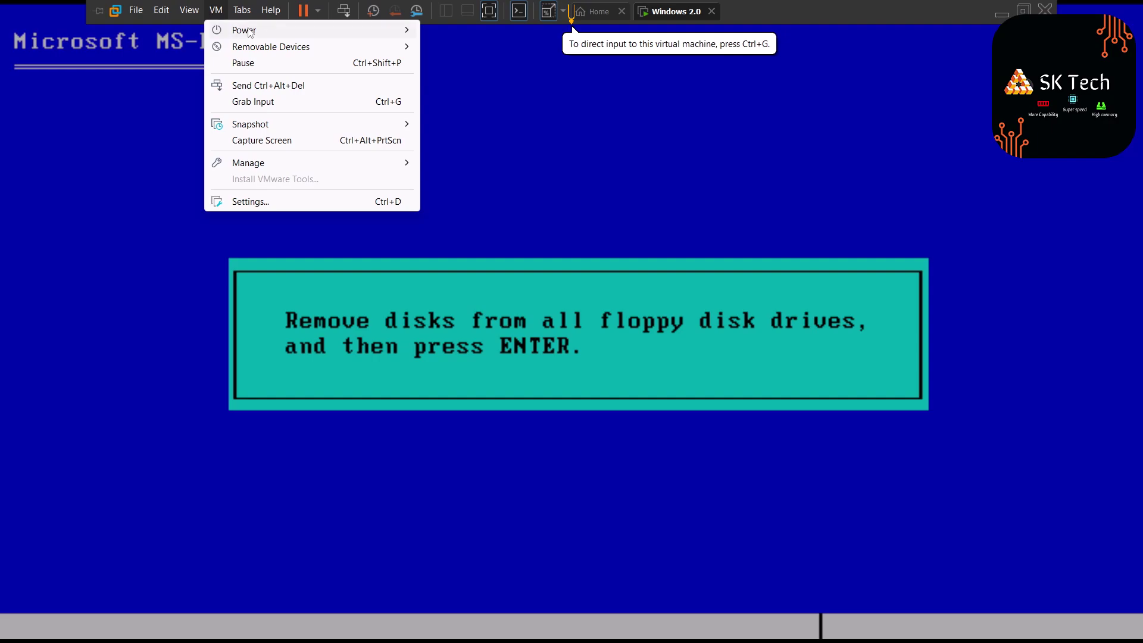
{"action": "mouse_move", "coordinate": [262, 33]}
{"action": "mouse_move", "coordinate": [333, 47]}
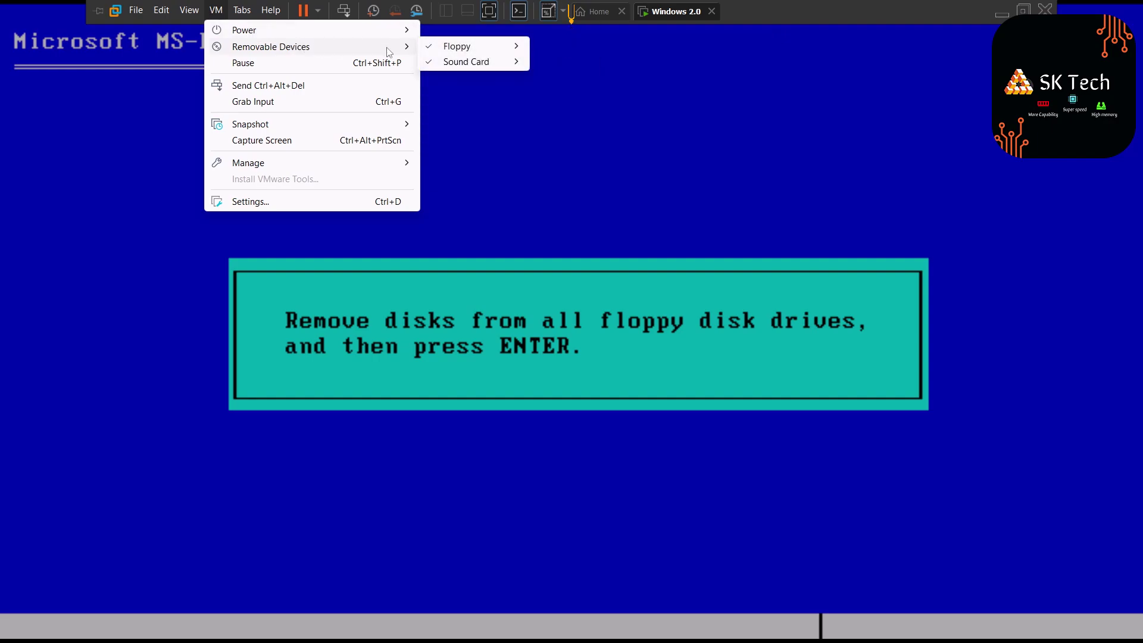
{"action": "mouse_move", "coordinate": [458, 46]}
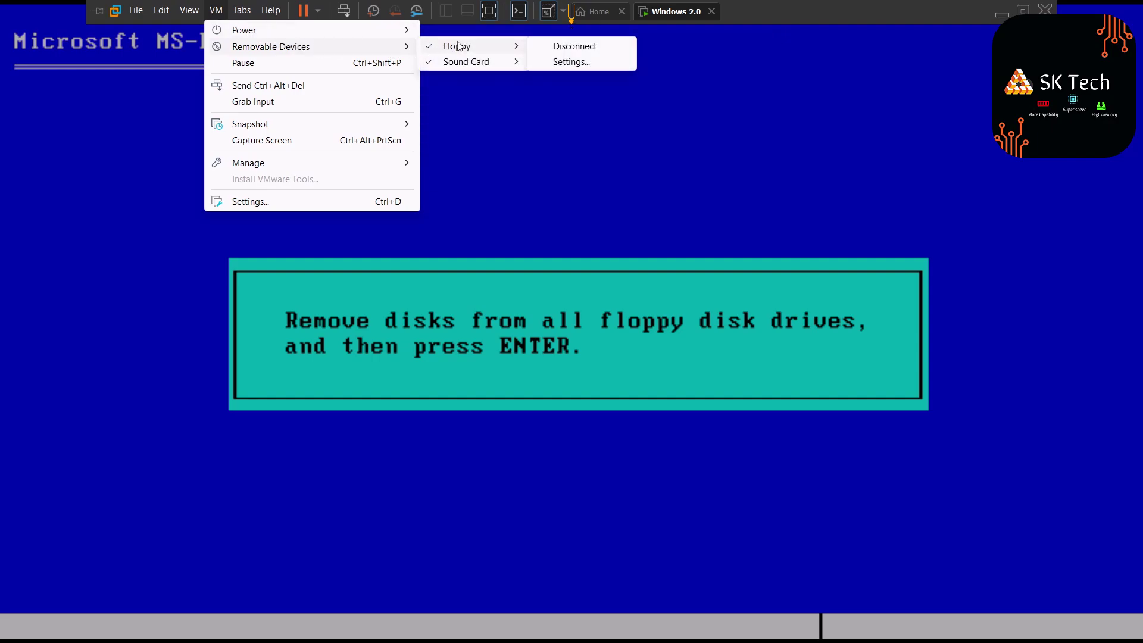
{"action": "left_click", "coordinate": [549, 48]}
{"action": "left_click", "coordinate": [563, 201]}
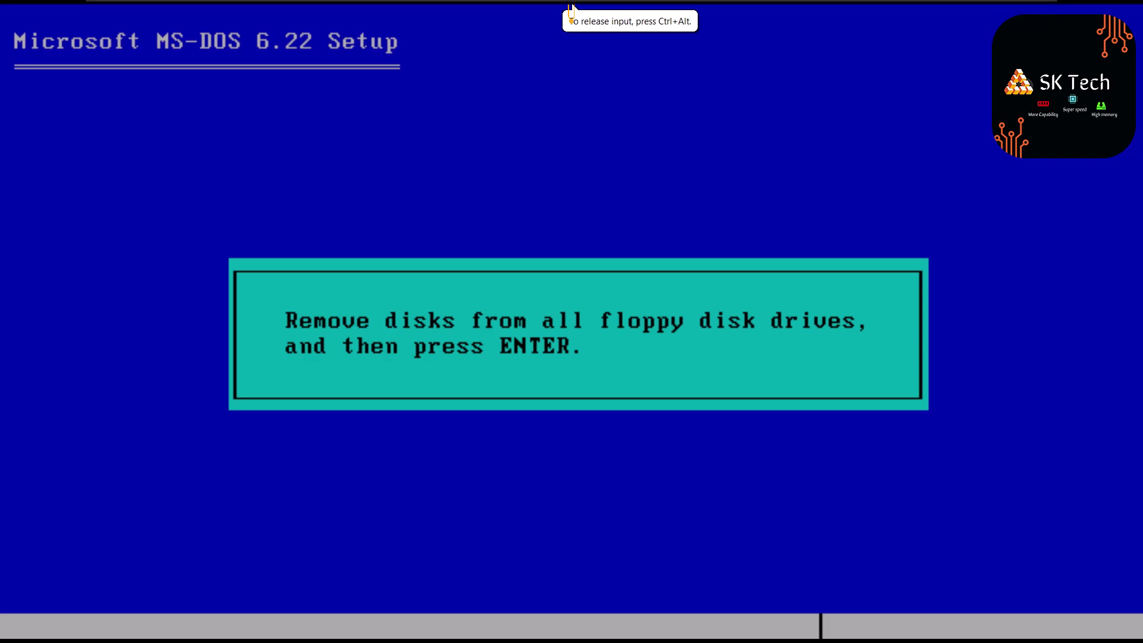
{"action": "key", "text": "Return"}
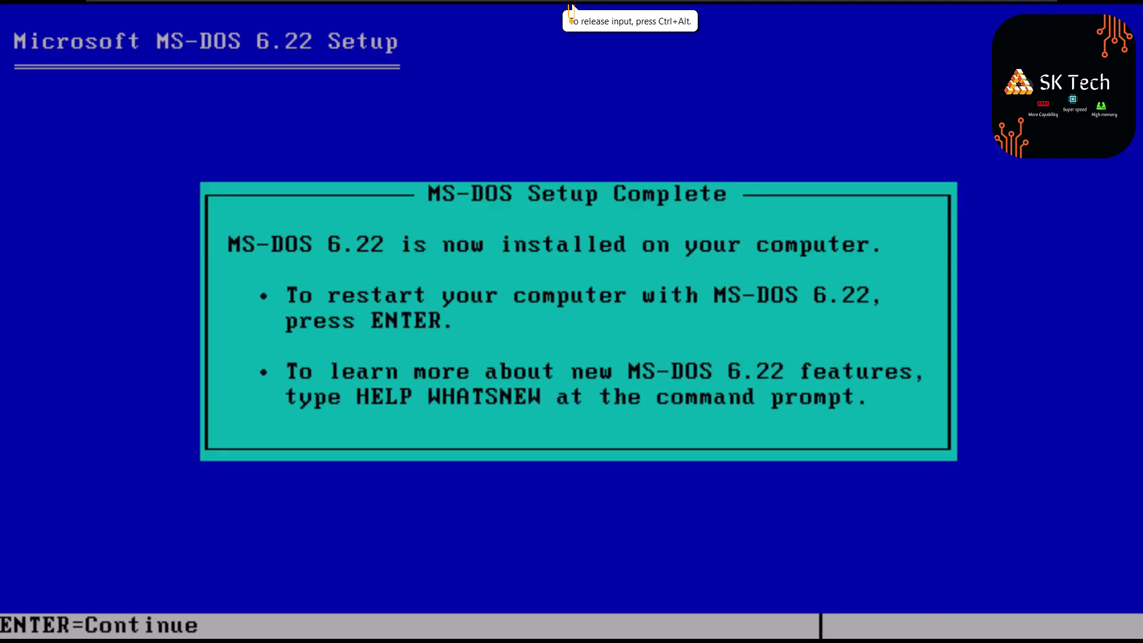
{"action": "key", "text": "Return"}
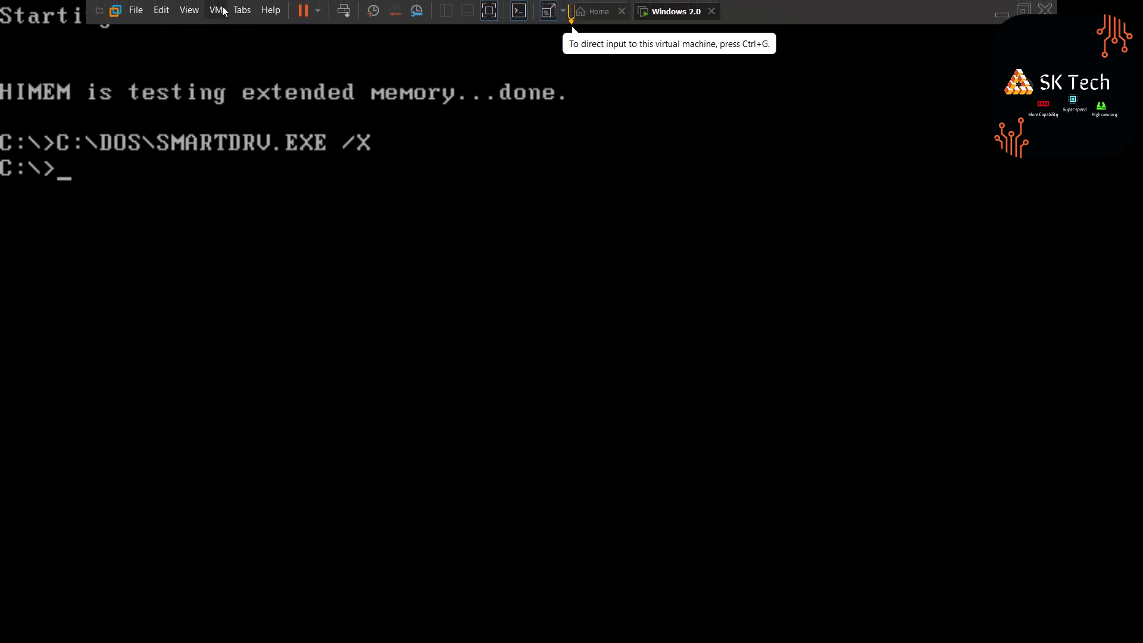
Connect the virtual machine's floppy drive and load disk1.img from the Microsoft Windows 2.03 (3.5-720k) folder as its floppy image
{"action": "left_click", "coordinate": [216, 10]}
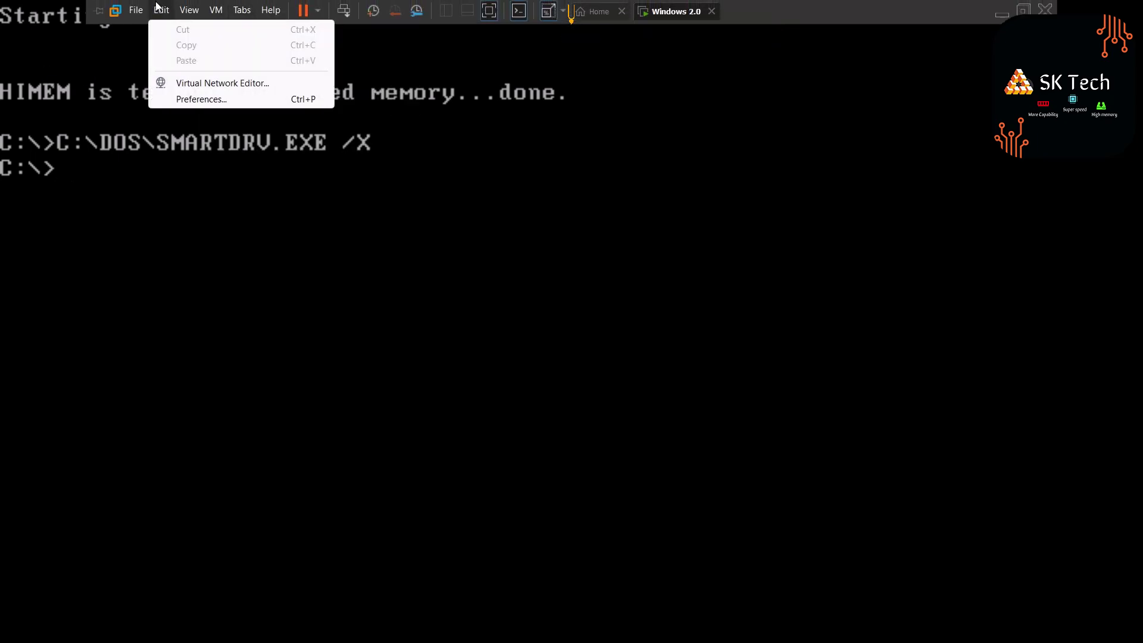
{"action": "mouse_move", "coordinate": [254, 48]}
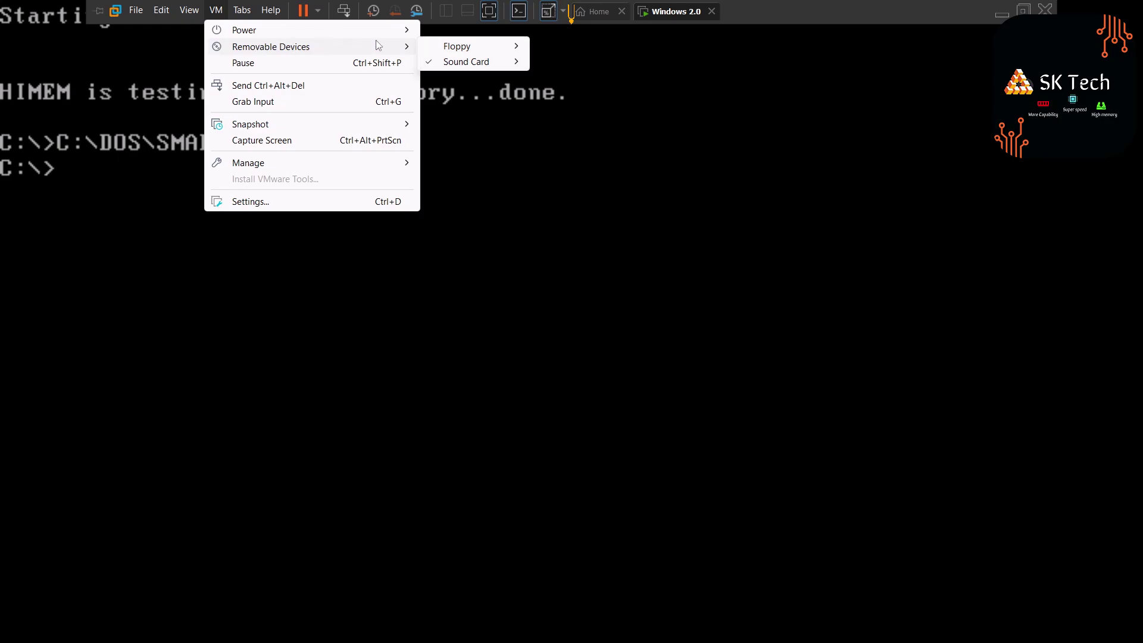
{"action": "mouse_move", "coordinate": [436, 47]}
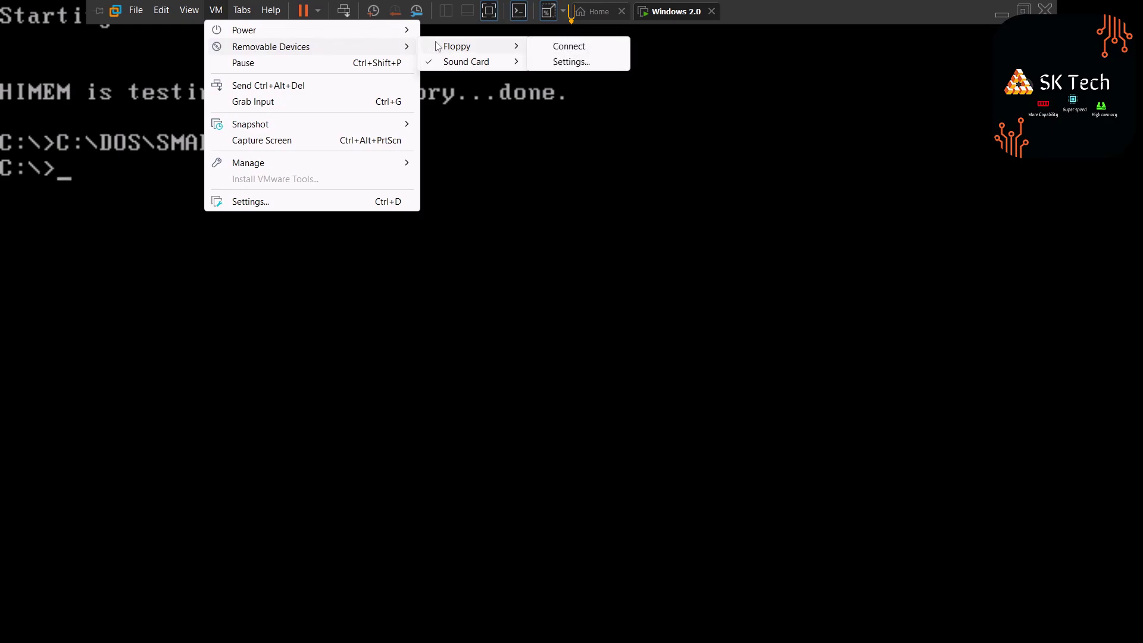
{"action": "left_click", "coordinate": [555, 63]}
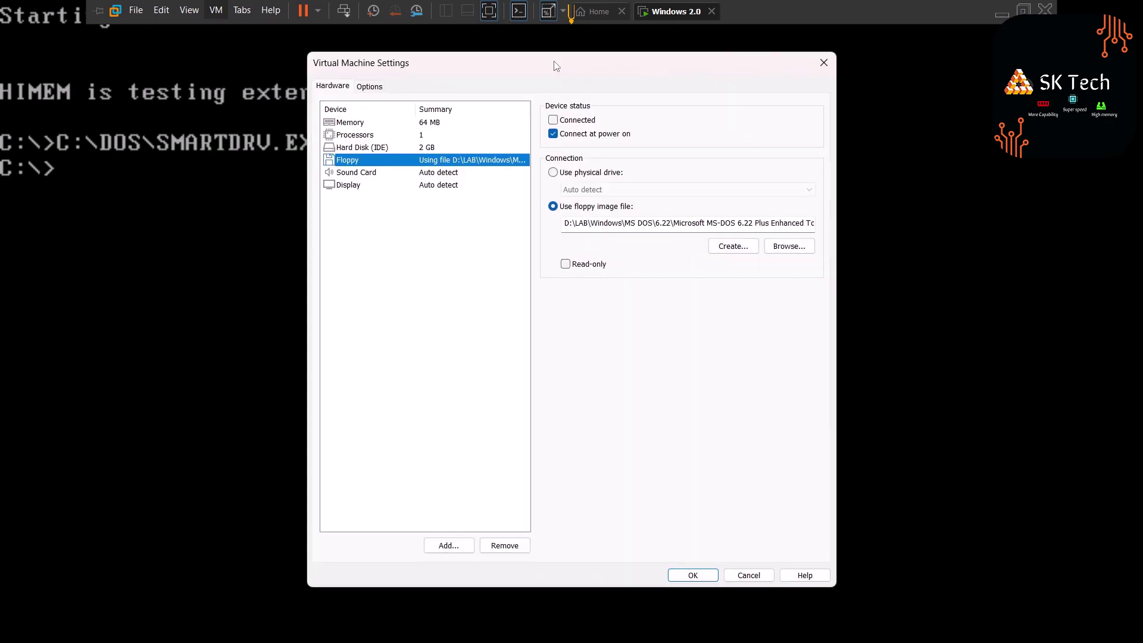
{"action": "left_click", "coordinate": [559, 120]}
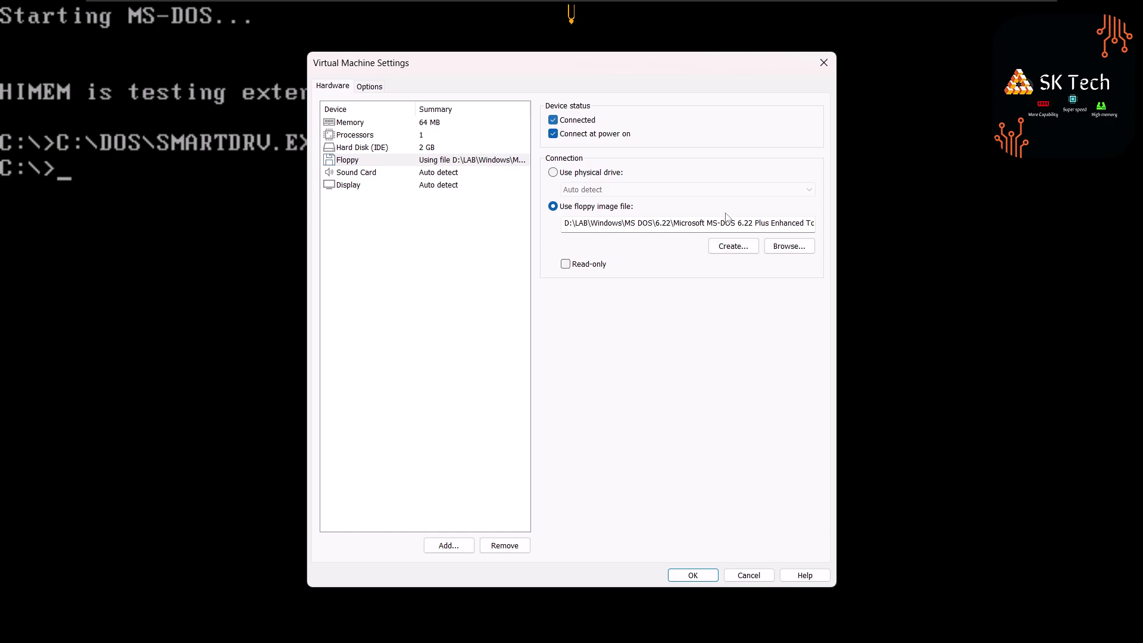
{"action": "left_click", "coordinate": [789, 246]}
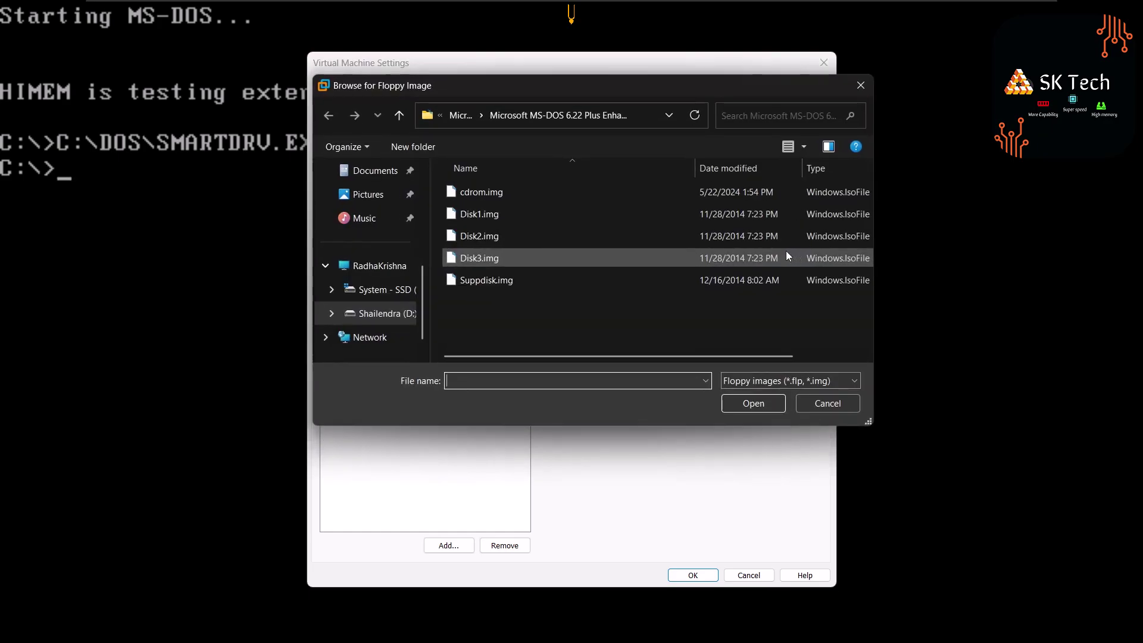
{"action": "left_click", "coordinate": [400, 115]}
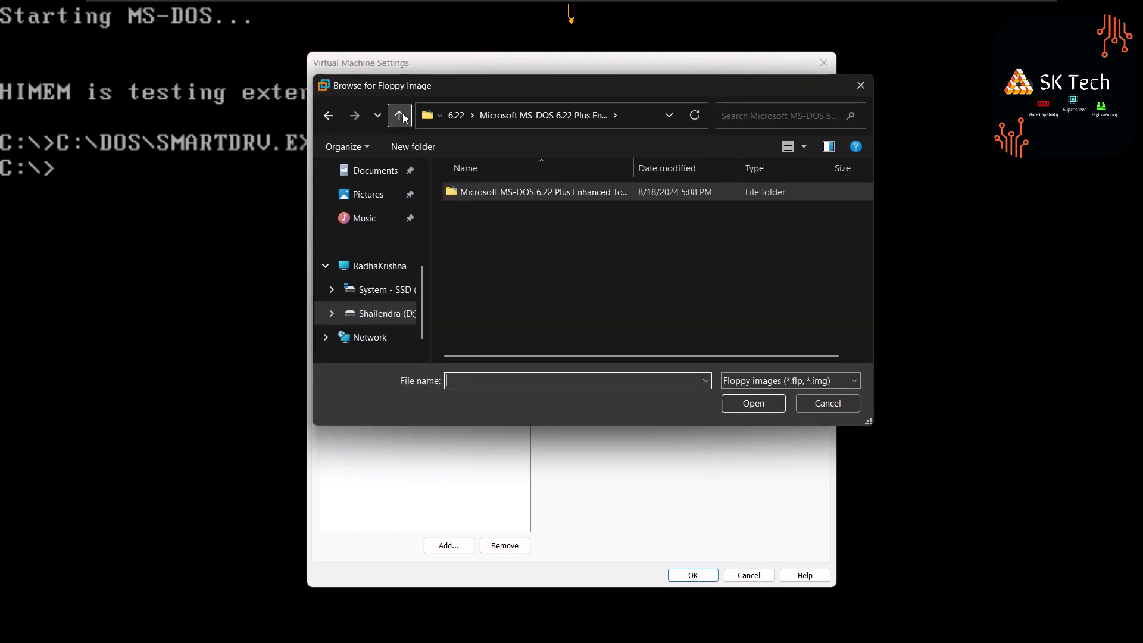
{"action": "left_click", "coordinate": [403, 116]}
{"action": "left_click", "coordinate": [402, 115]}
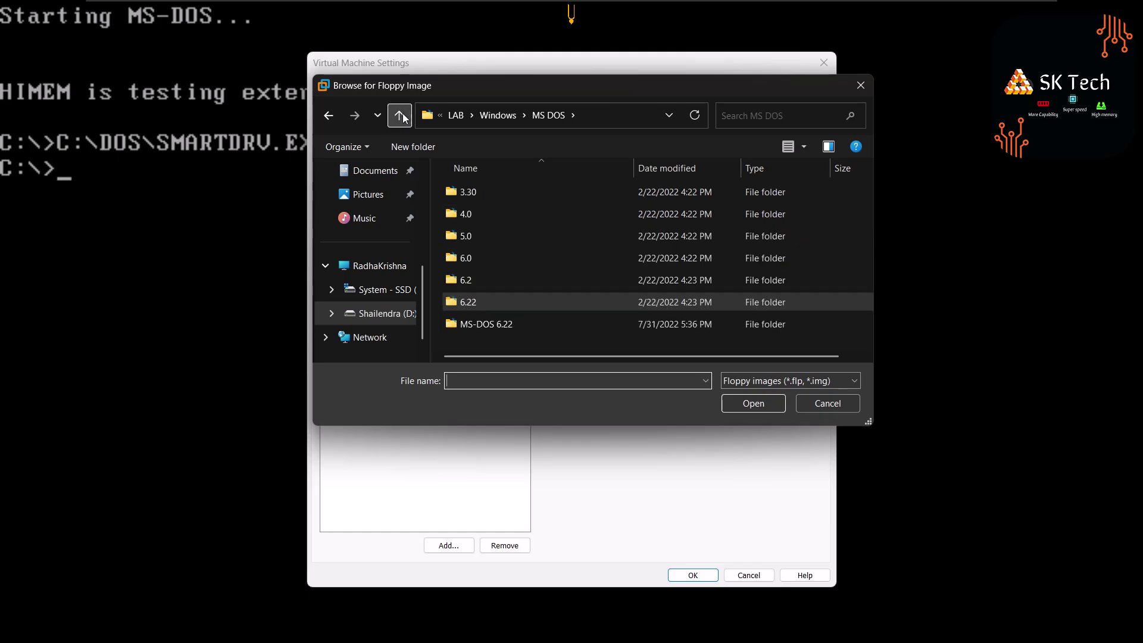
{"action": "left_click", "coordinate": [400, 115]}
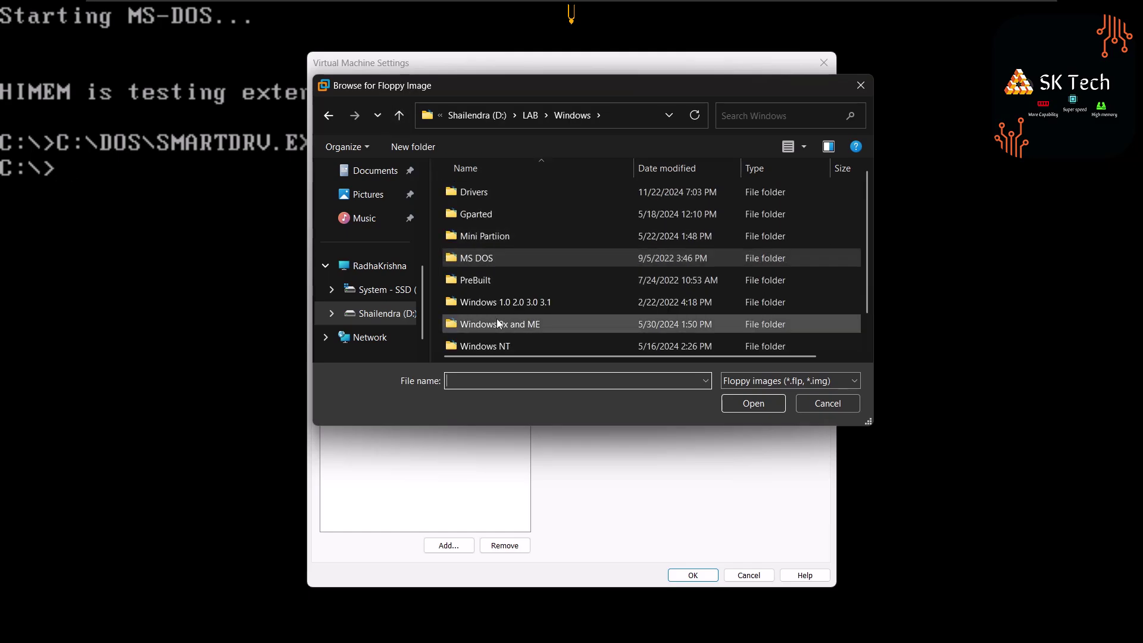
{"action": "left_click", "coordinate": [500, 303]}
{"action": "double_click", "coordinate": [500, 303]}
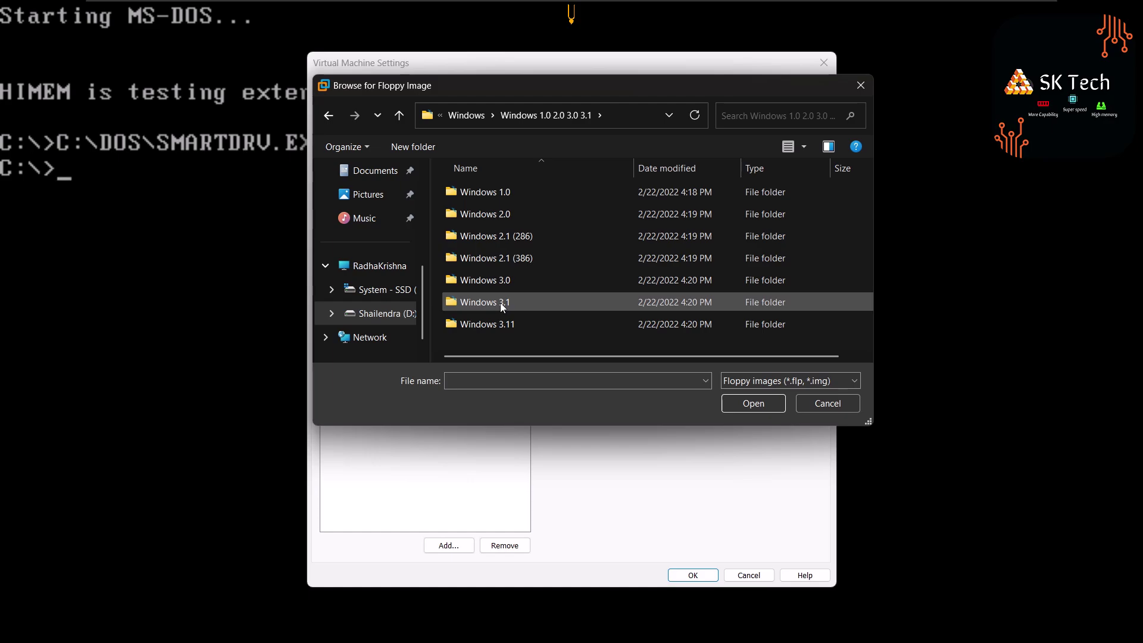
{"action": "double_click", "coordinate": [492, 213]}
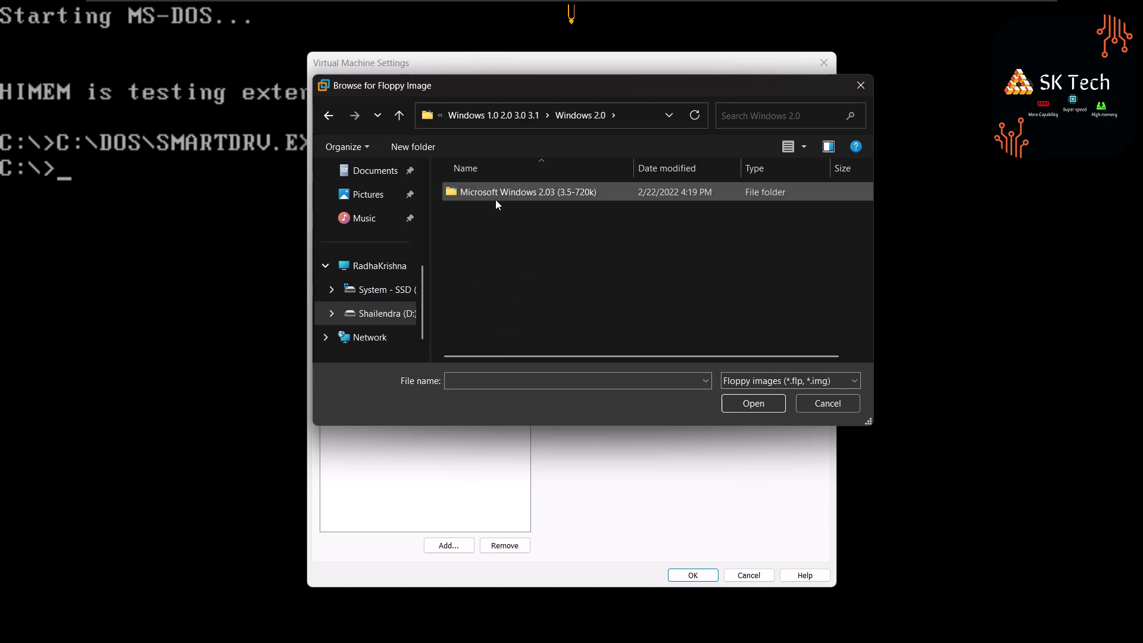
{"action": "double_click", "coordinate": [496, 201]}
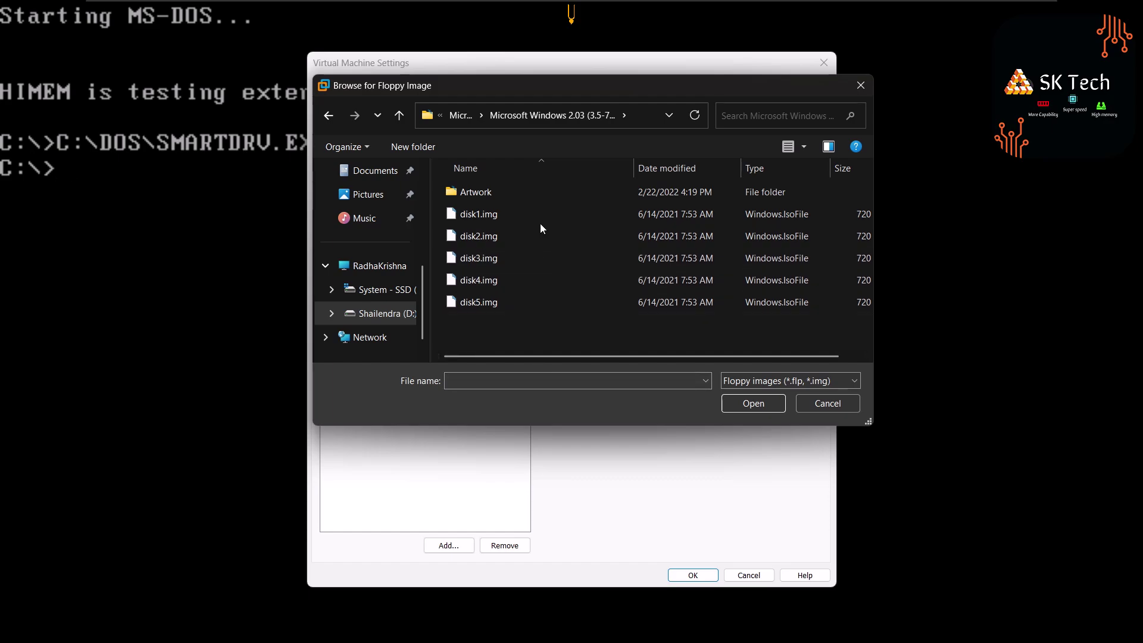
{"action": "double_click", "coordinate": [510, 220]}
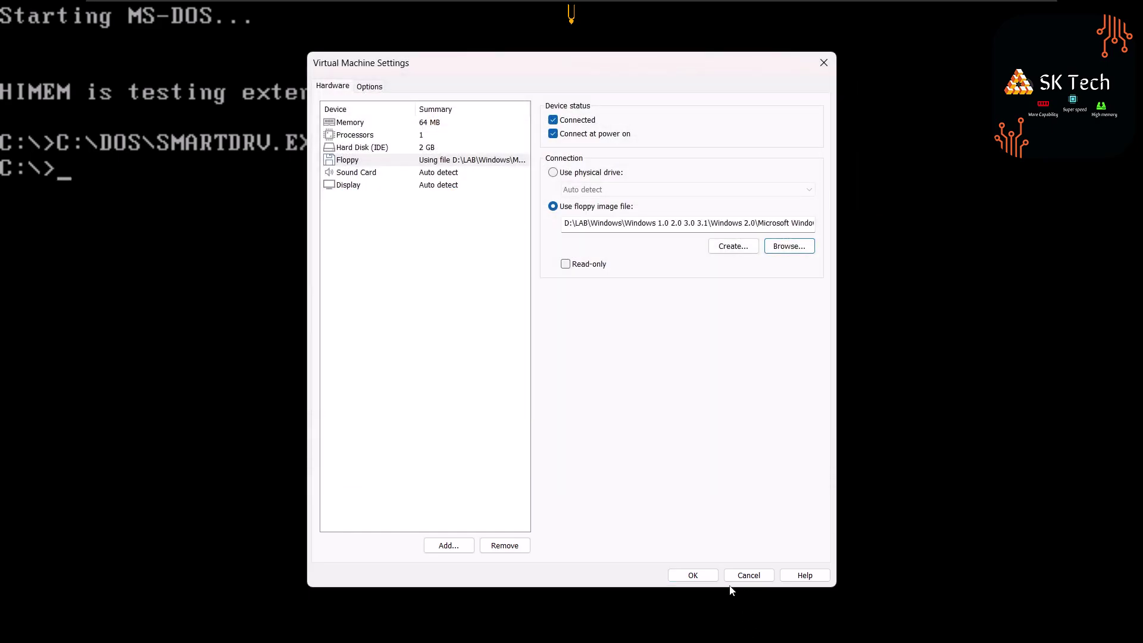
{"action": "left_click", "coordinate": [704, 577]}
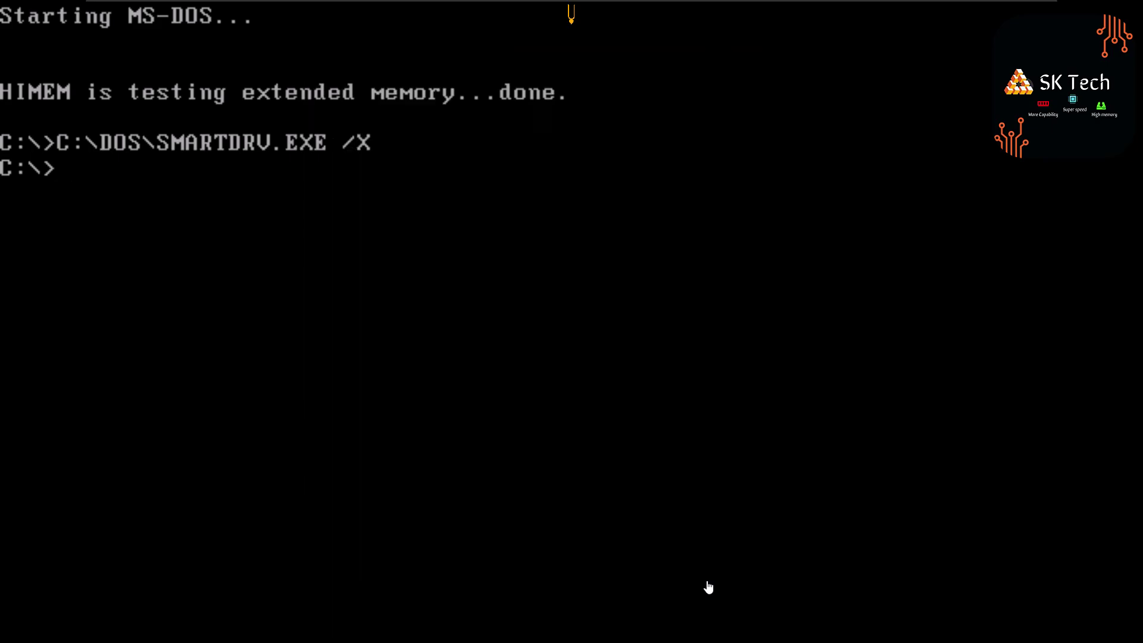
Run setup from drive A: in the virtual machine and accept C:\WINDOWS as the Windows installation directory
{"action": "left_click", "coordinate": [409, 395]}
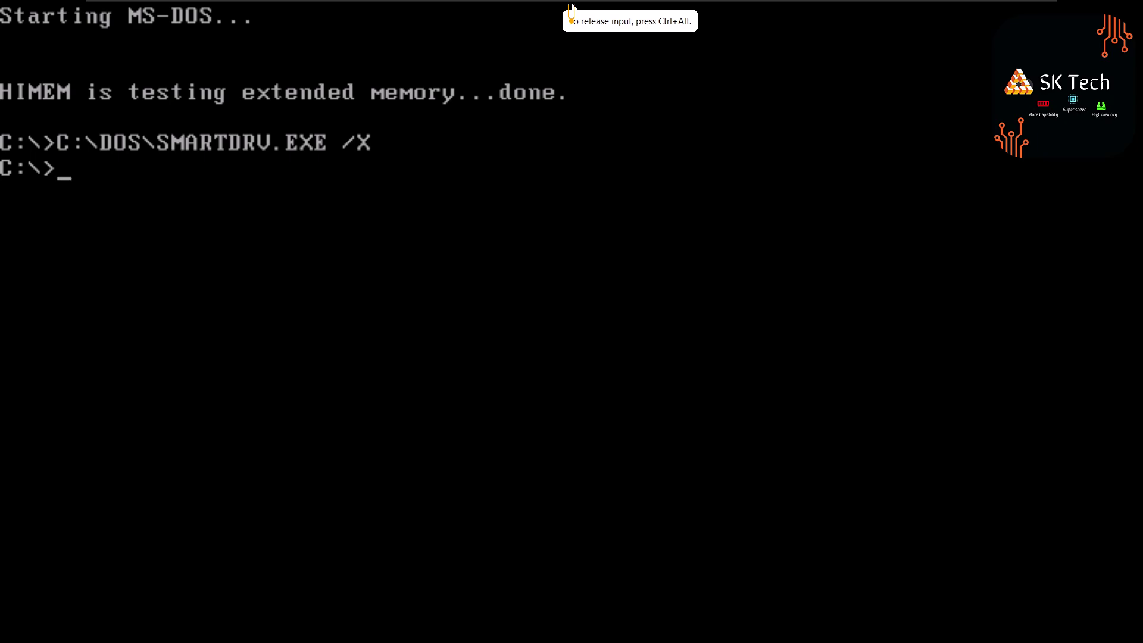
{"action": "type", "text": "a:"}
{"action": "key", "text": "Return"}
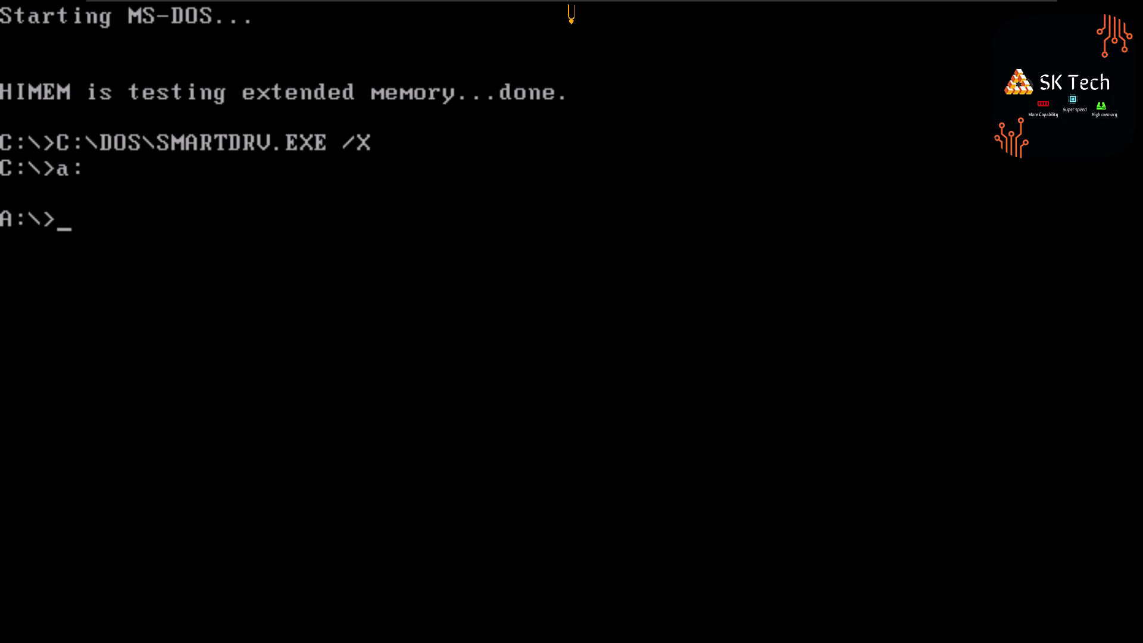
{"action": "type", "text": "setup"}
{"action": "key", "text": "Return"}
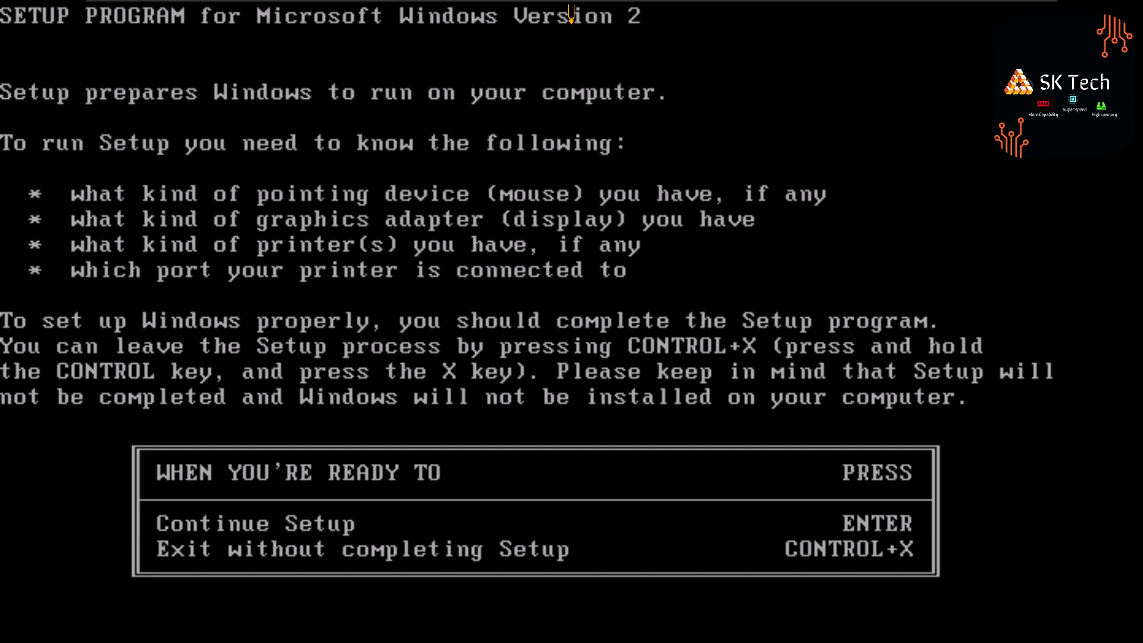
{"action": "key", "text": "Return"}
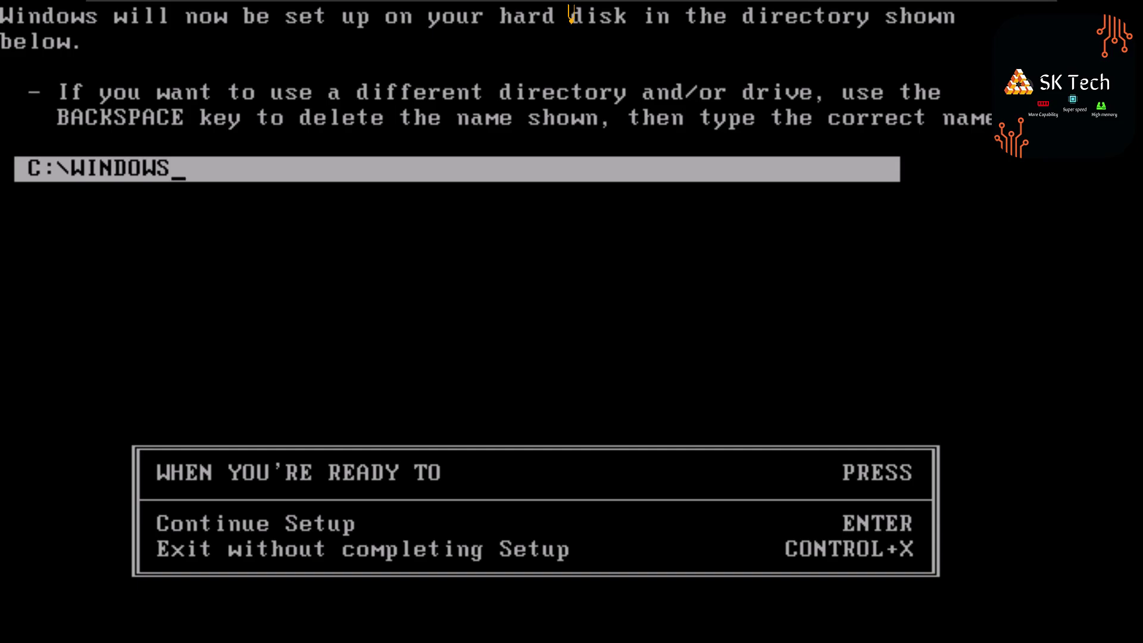
{"action": "key", "text": "Return"}
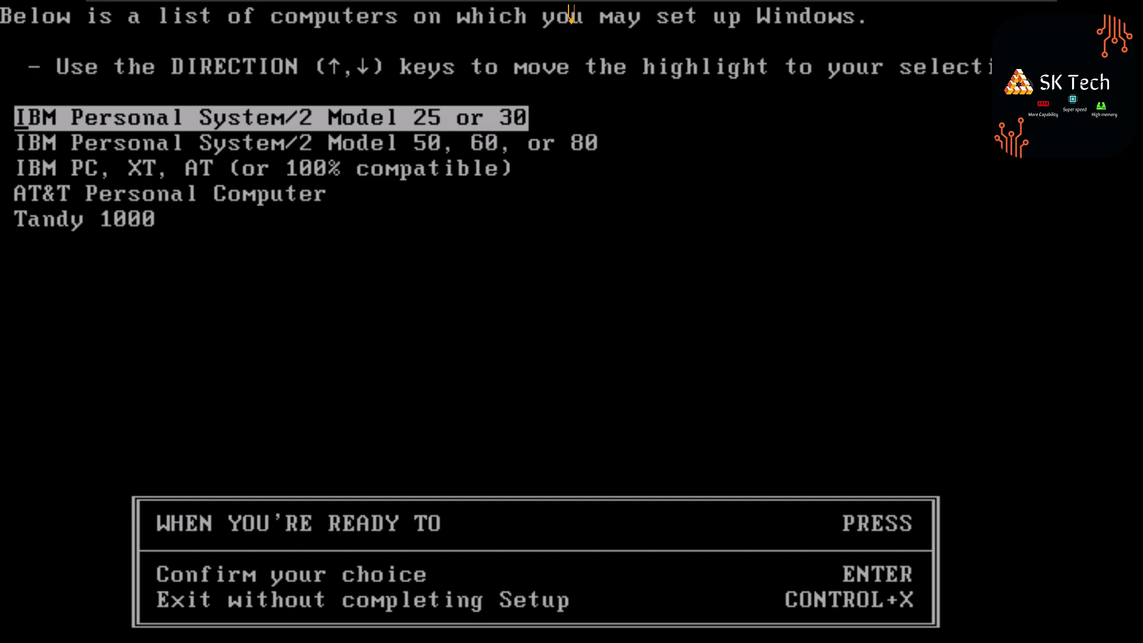
Choose IBM Personal System/2 Model 50, 60, or 80, VGA display, US keyboard and Microsoft Mouse on PS/2 port, and confirm the selections
{"action": "key", "text": "Down"}
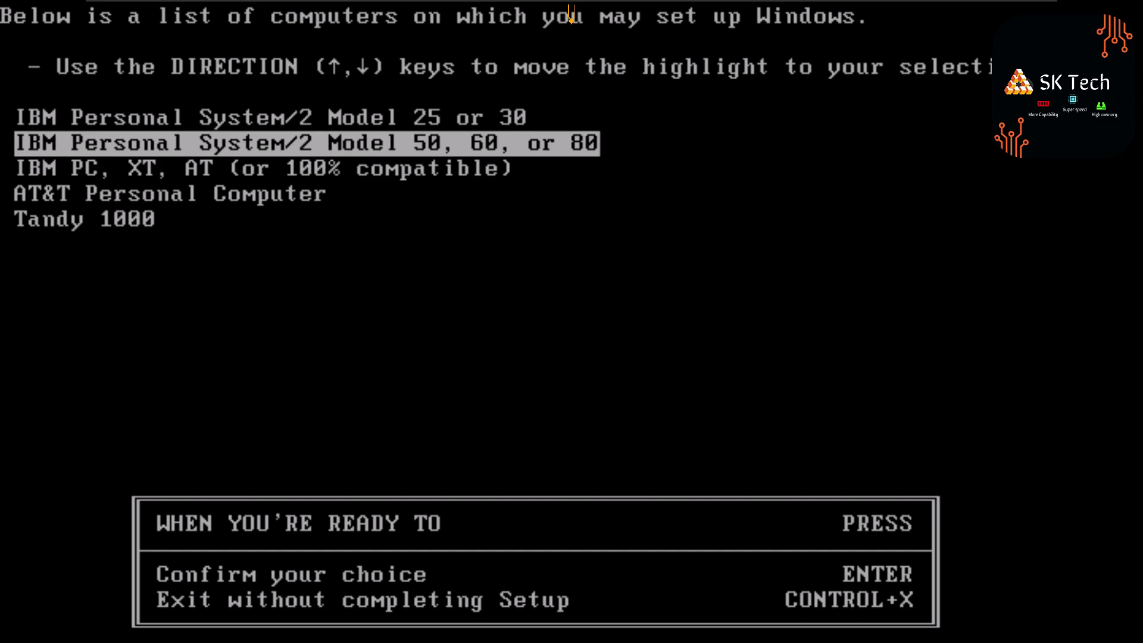
{"action": "key", "text": "Return"}
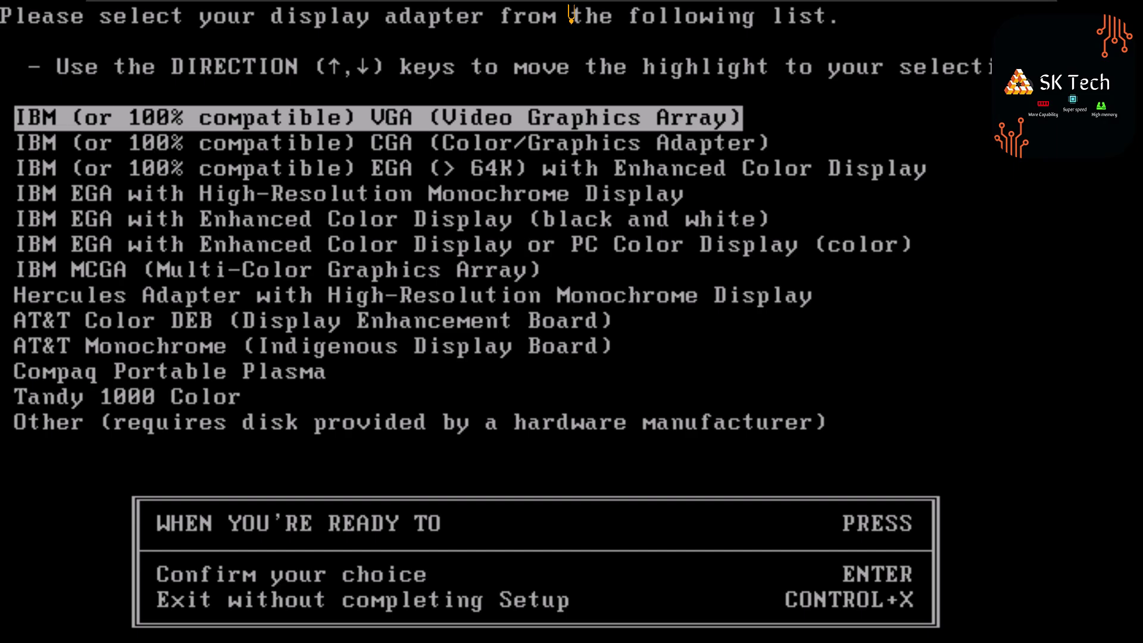
{"action": "key", "text": "Return"}
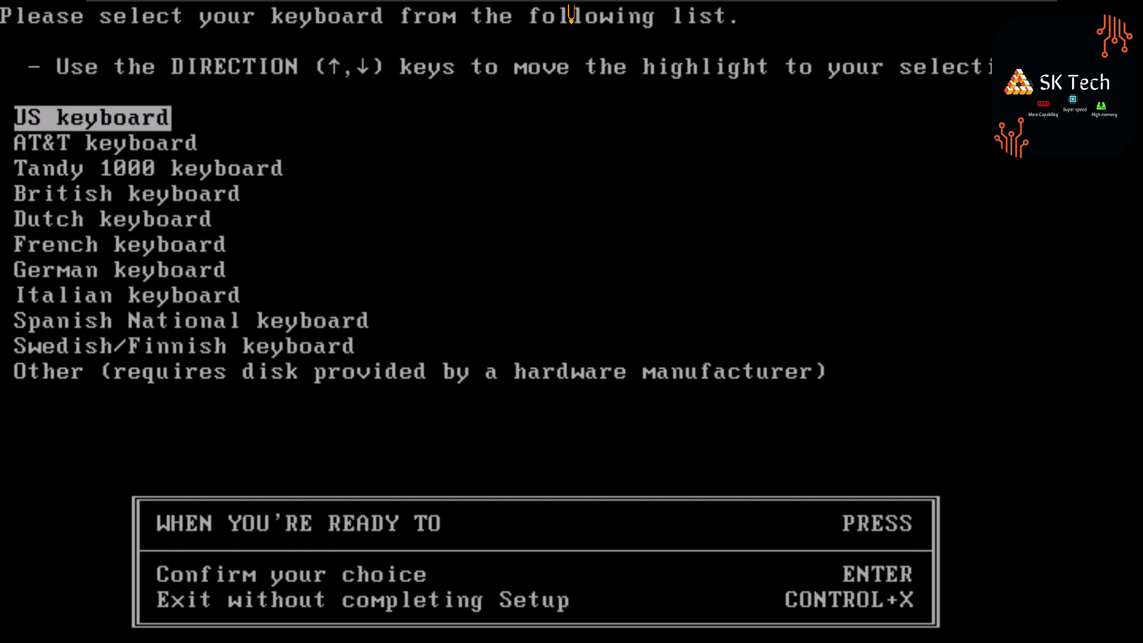
{"action": "key", "text": "Return"}
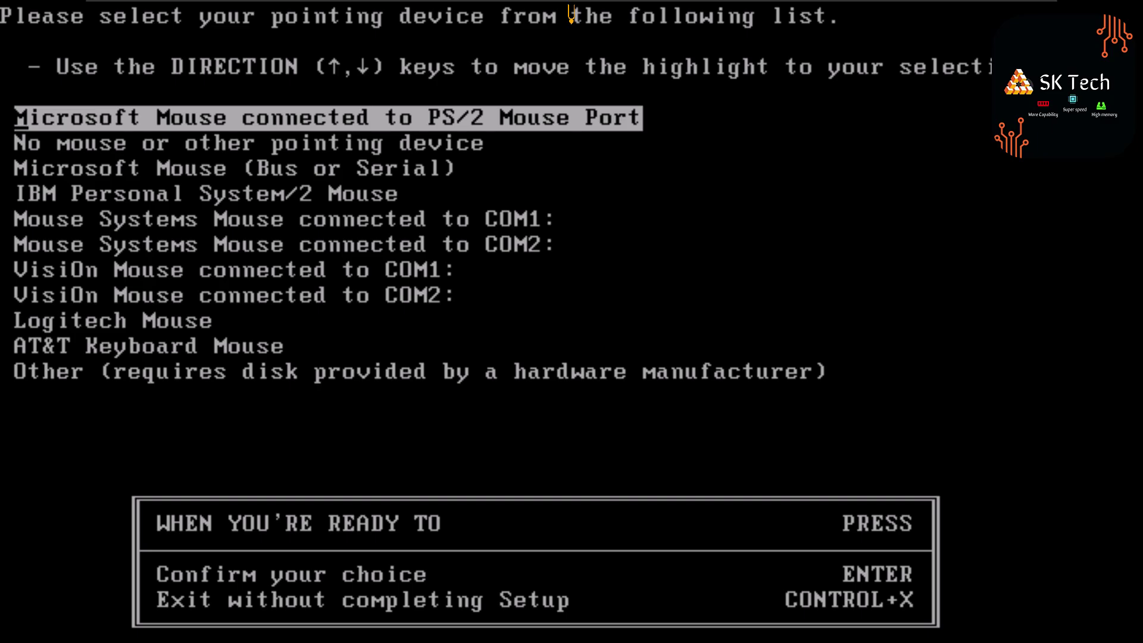
{"action": "key", "text": "Return"}
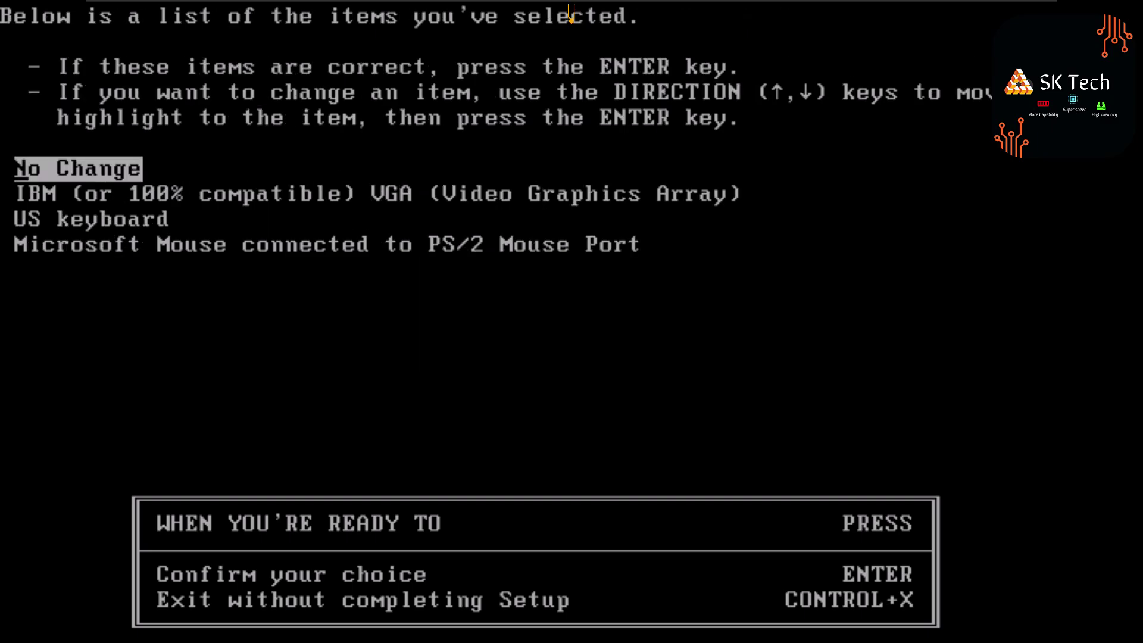
{"action": "key", "text": "Return"}
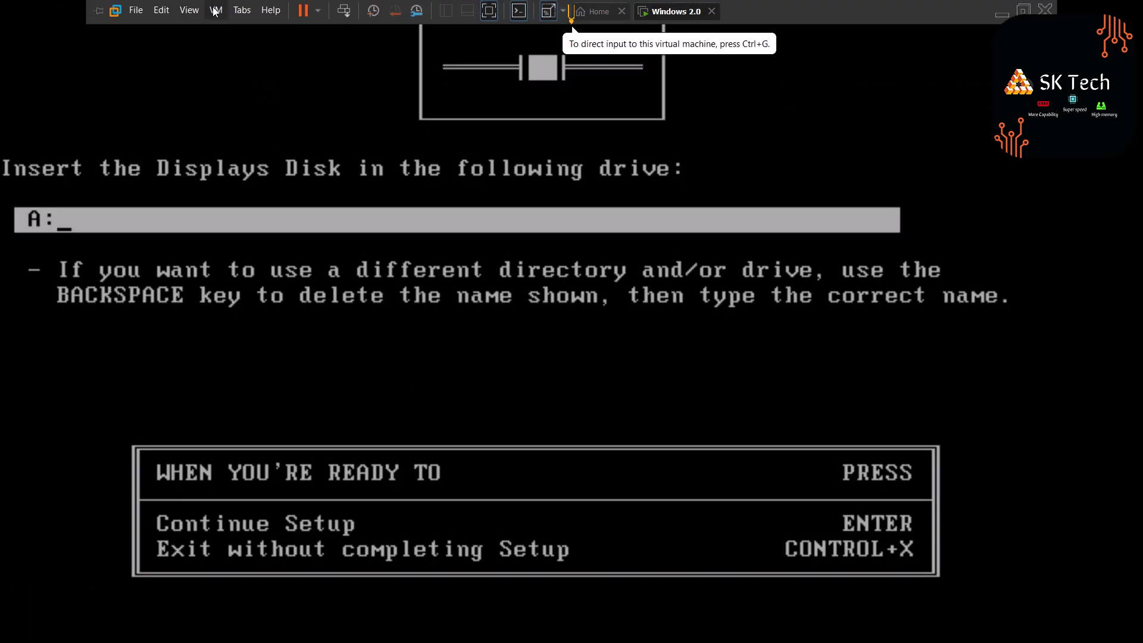
Replace the floppy image with disk2.img and continue Windows Setup with the Displays Disk
{"action": "left_click", "coordinate": [215, 10]}
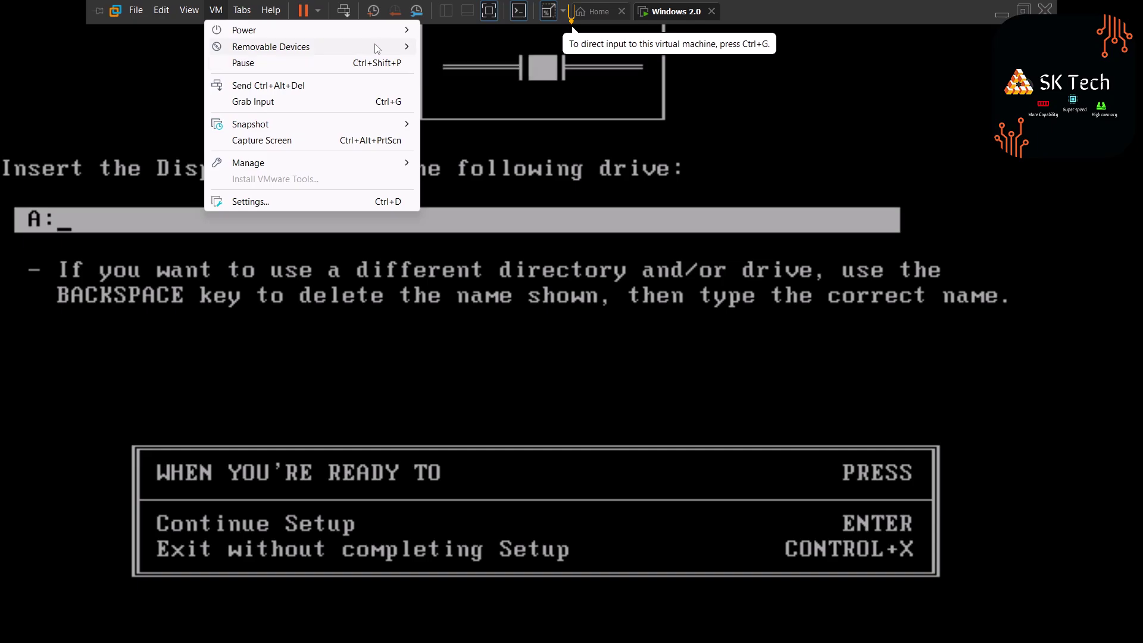
{"action": "mouse_move", "coordinate": [513, 57]}
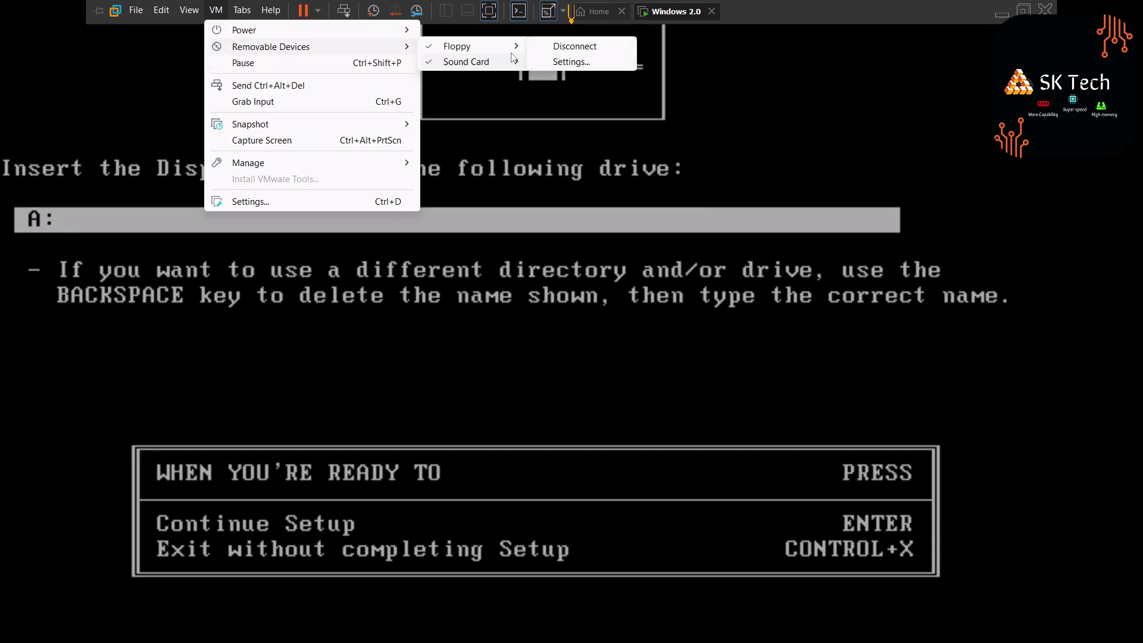
{"action": "left_click", "coordinate": [556, 62]}
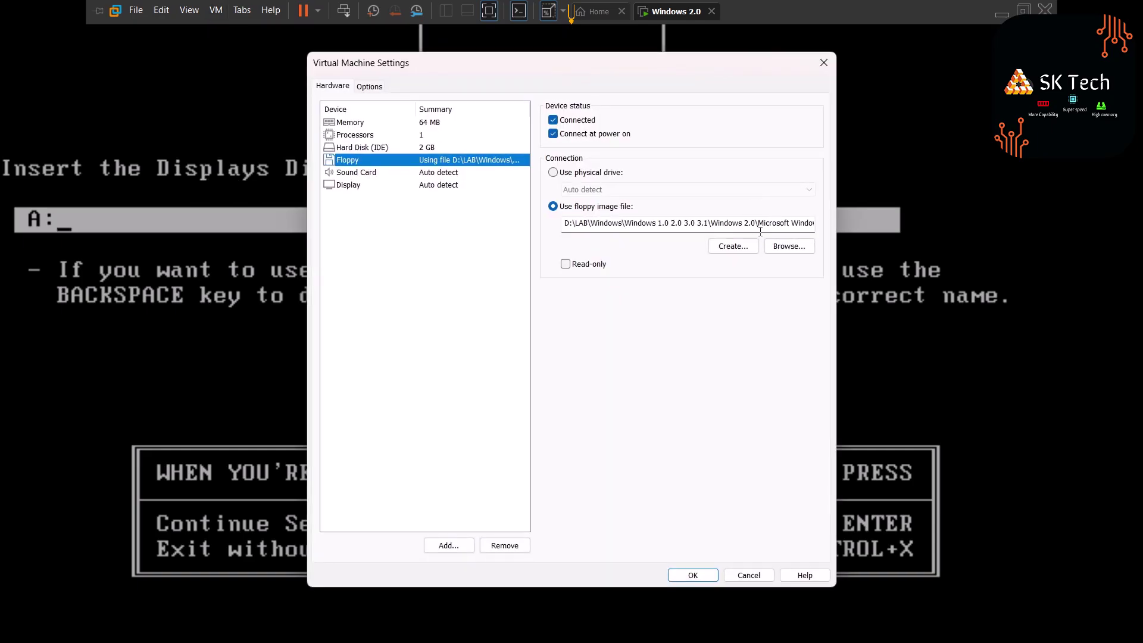
{"action": "left_click", "coordinate": [780, 246]}
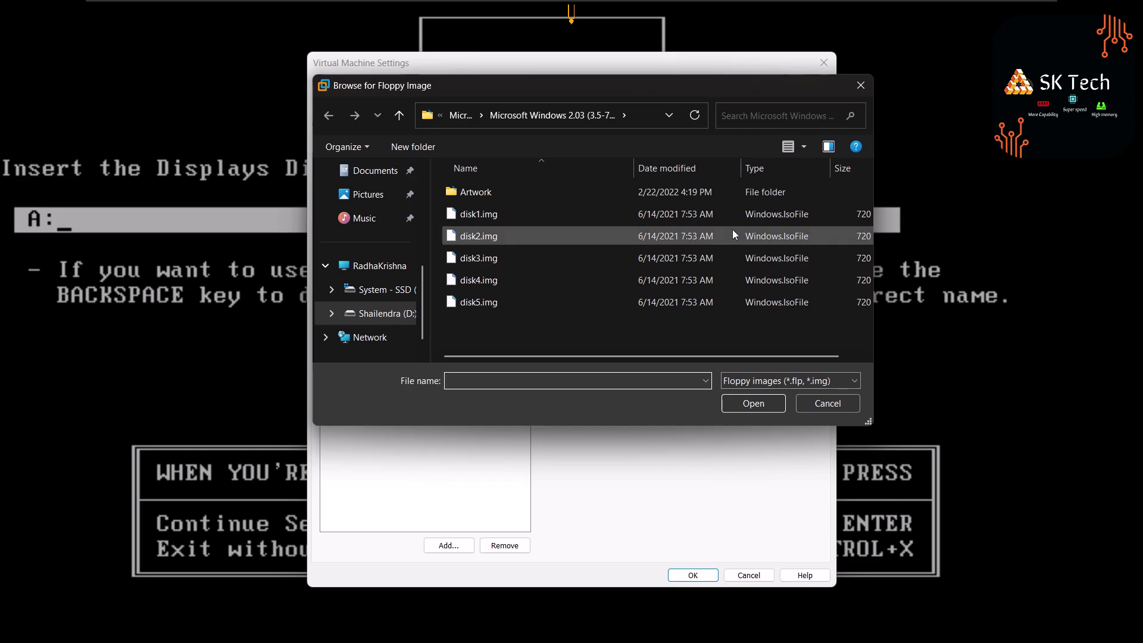
{"action": "double_click", "coordinate": [732, 230]}
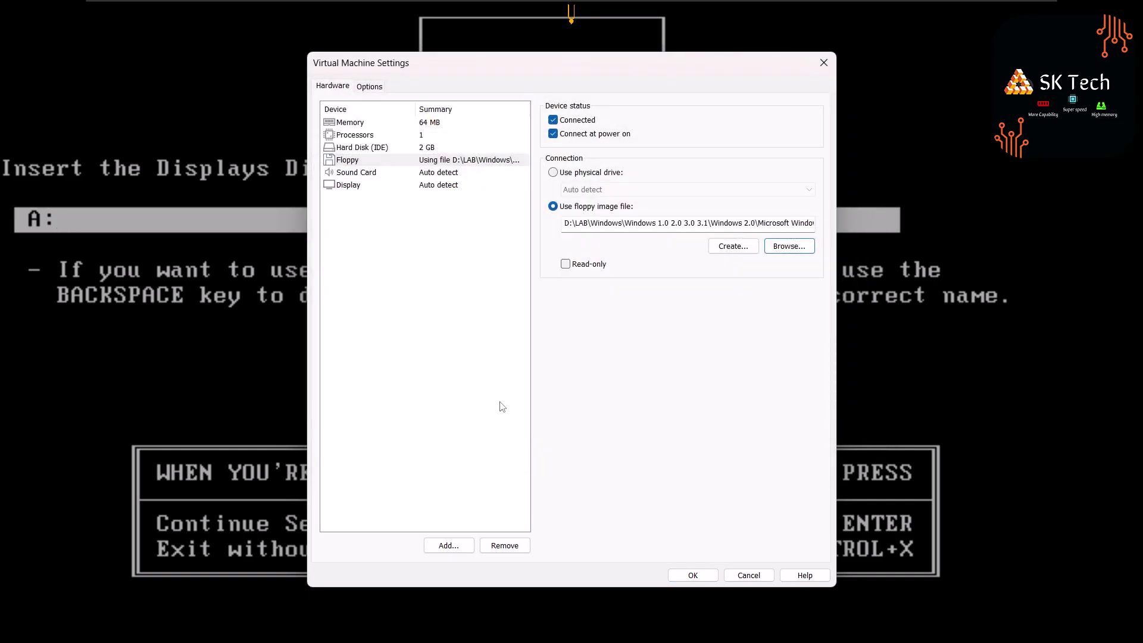
{"action": "left_click", "coordinate": [684, 576]}
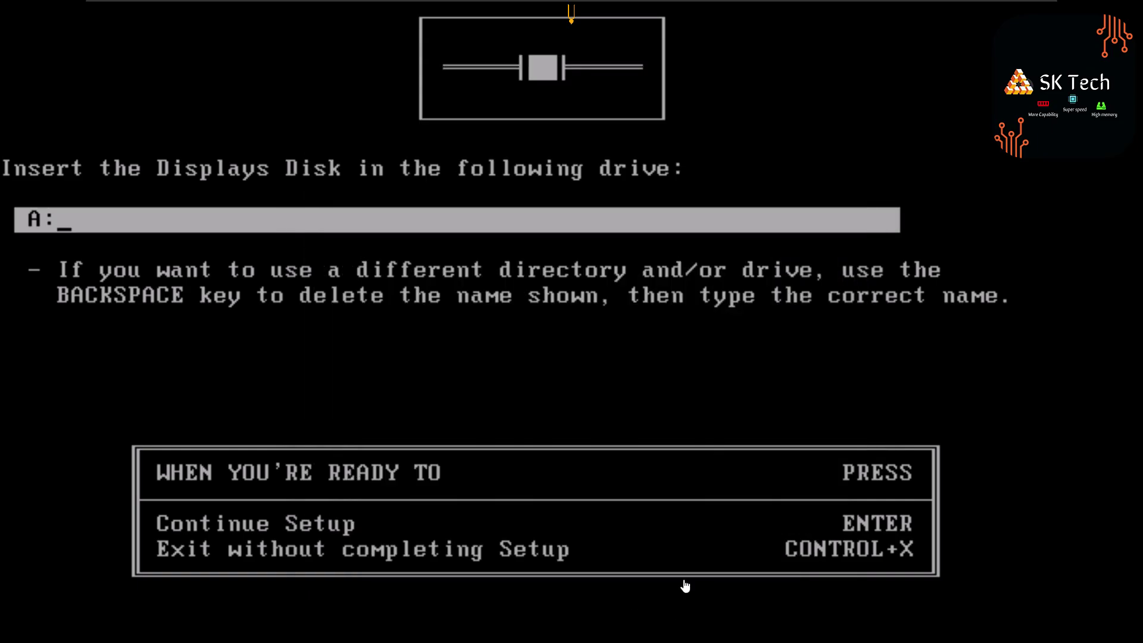
{"action": "left_click", "coordinate": [685, 586]}
{"action": "key", "text": "Return"}
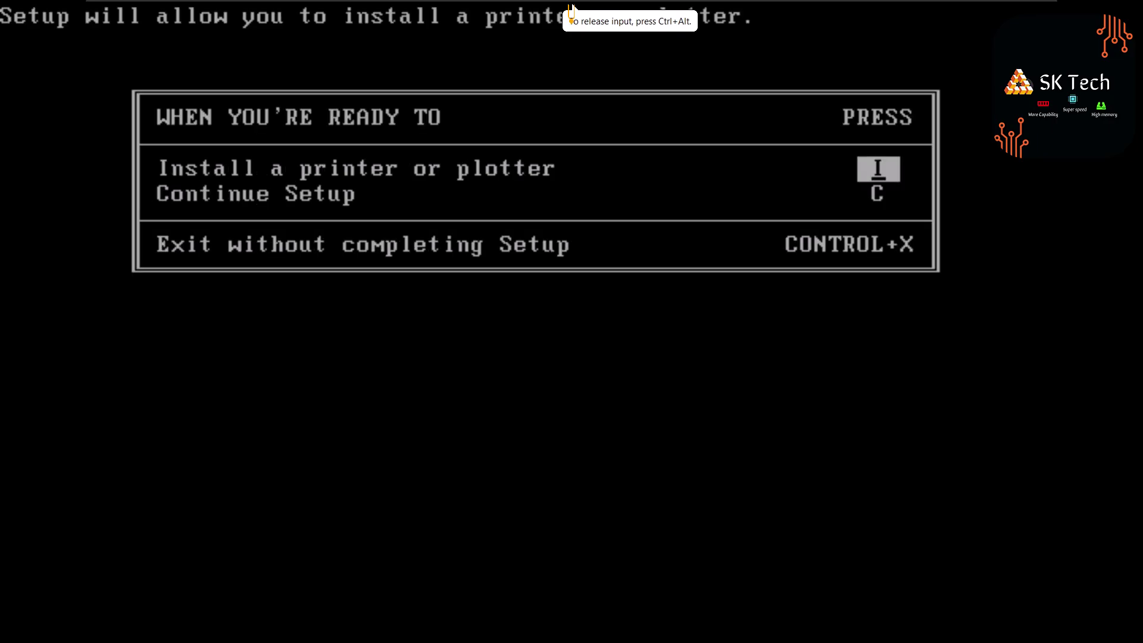
Continue Windows Setup without installing a printer or plotter and select United States for the country settings
{"action": "key", "text": "Down"}
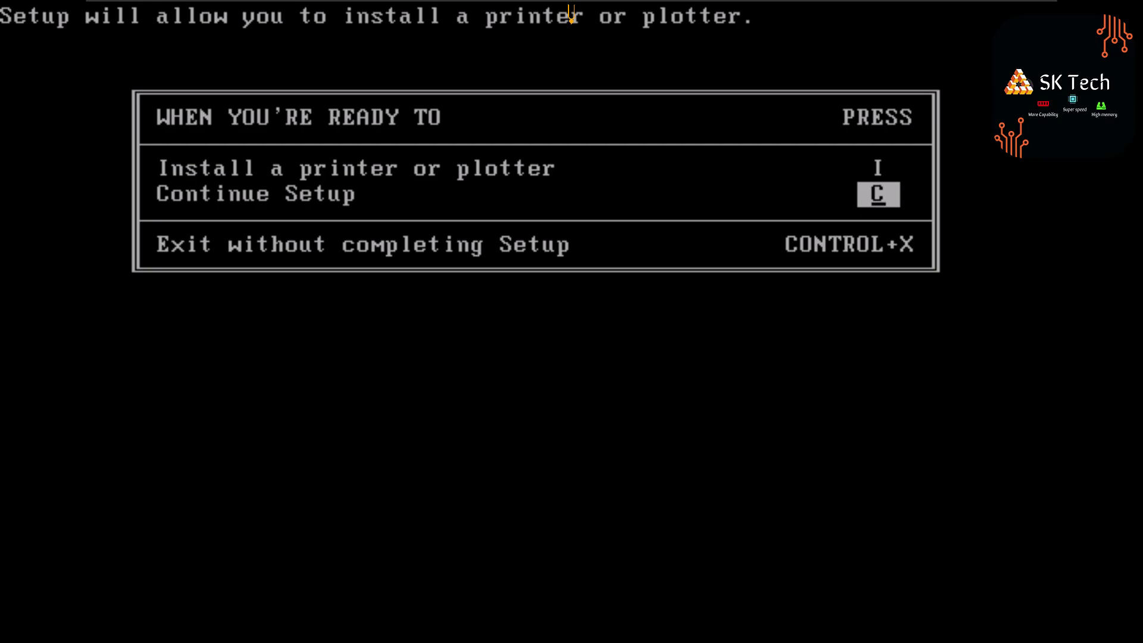
{"action": "key", "text": "Return"}
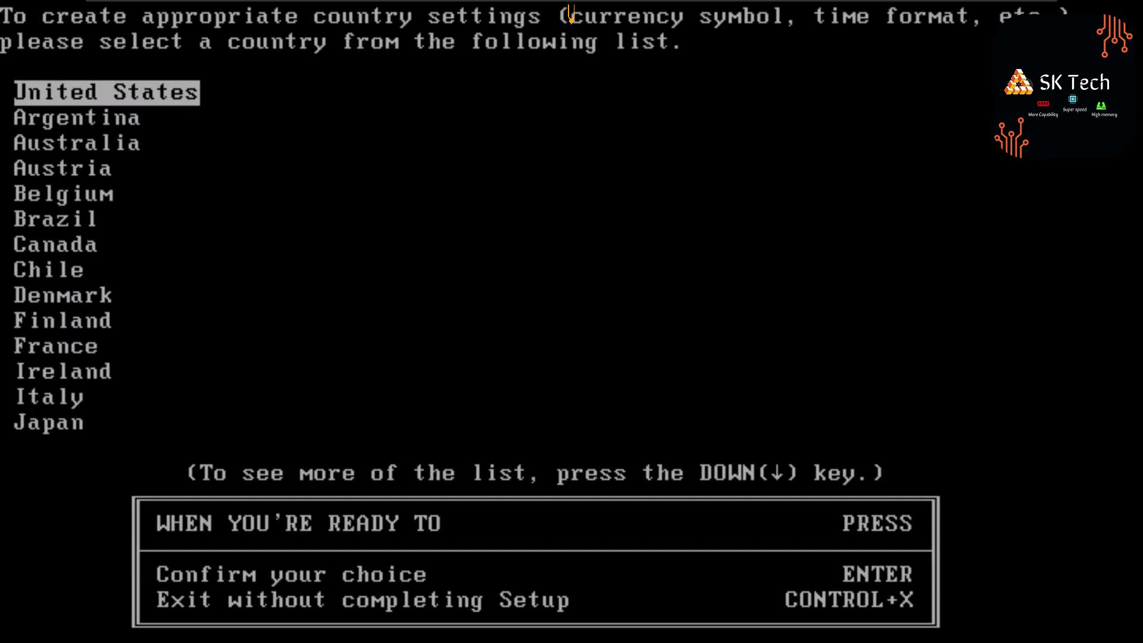
{"action": "key", "text": "Return"}
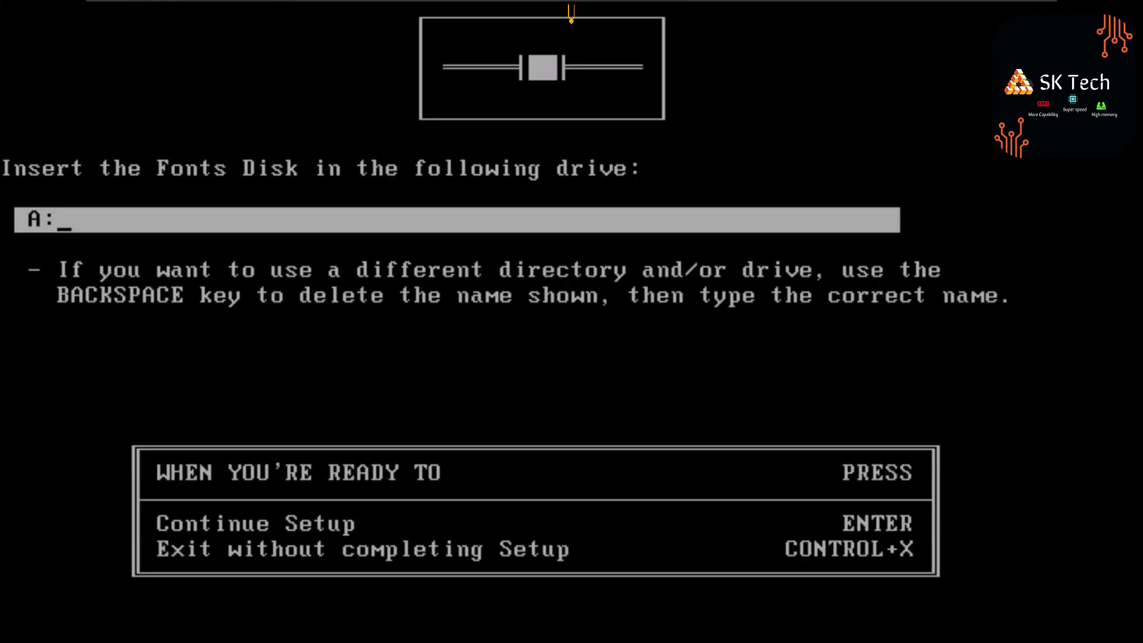
Replace the virtual machine's floppy image with disk3.img and try to continue Windows Setup with it as the Fonts Disk
{"action": "key", "text": "ctrl+alt"}
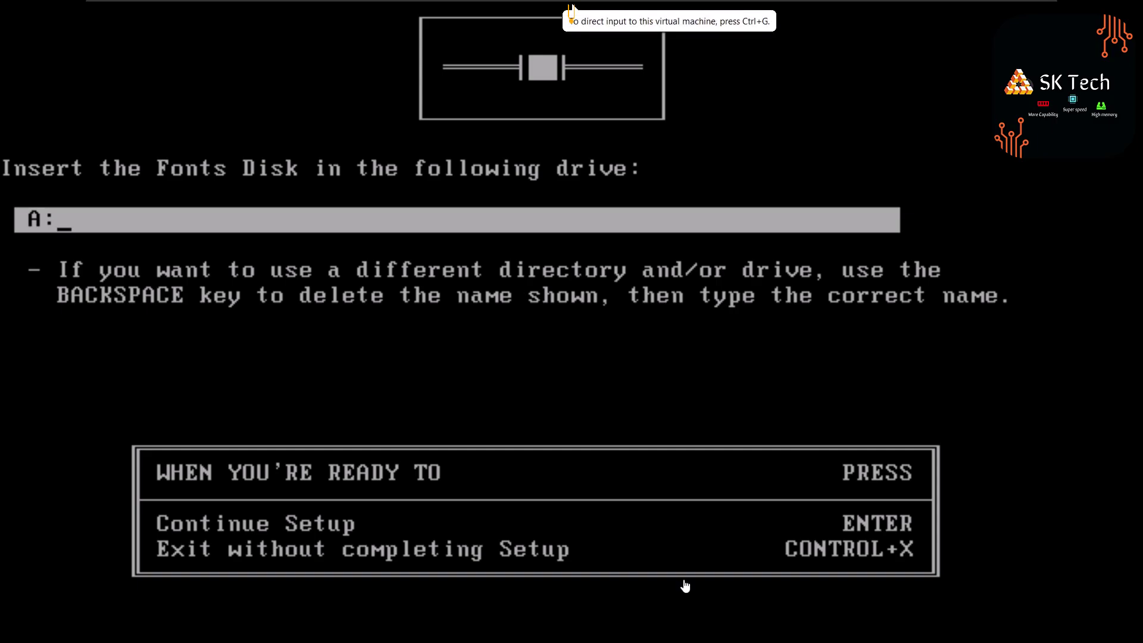
{"action": "mouse_move", "coordinate": [357, 2]}
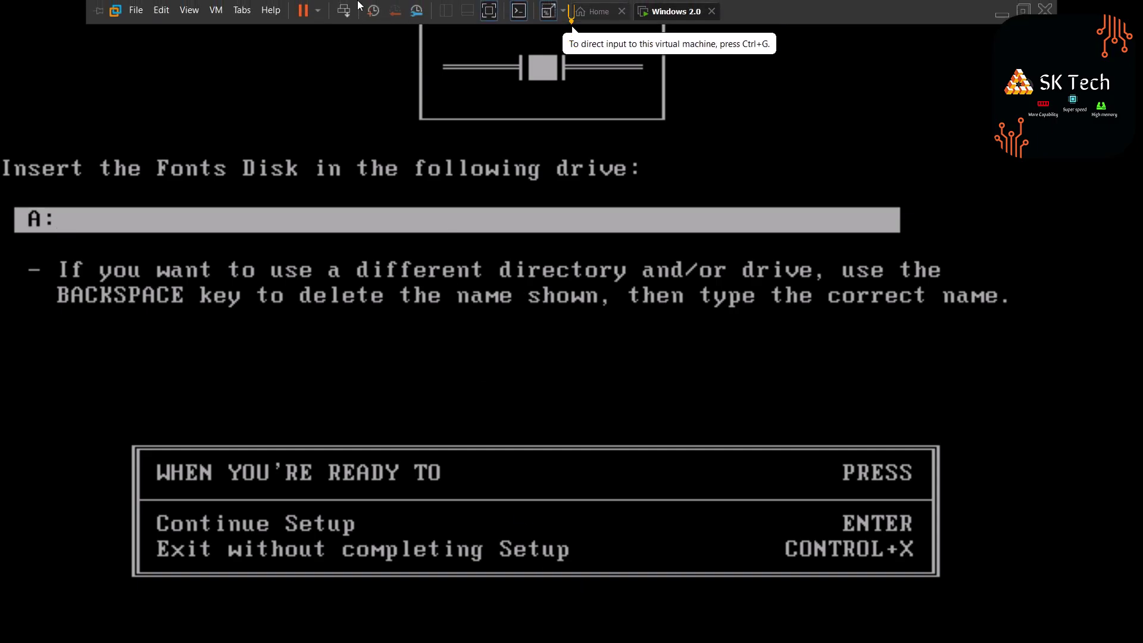
{"action": "left_click", "coordinate": [216, 10]}
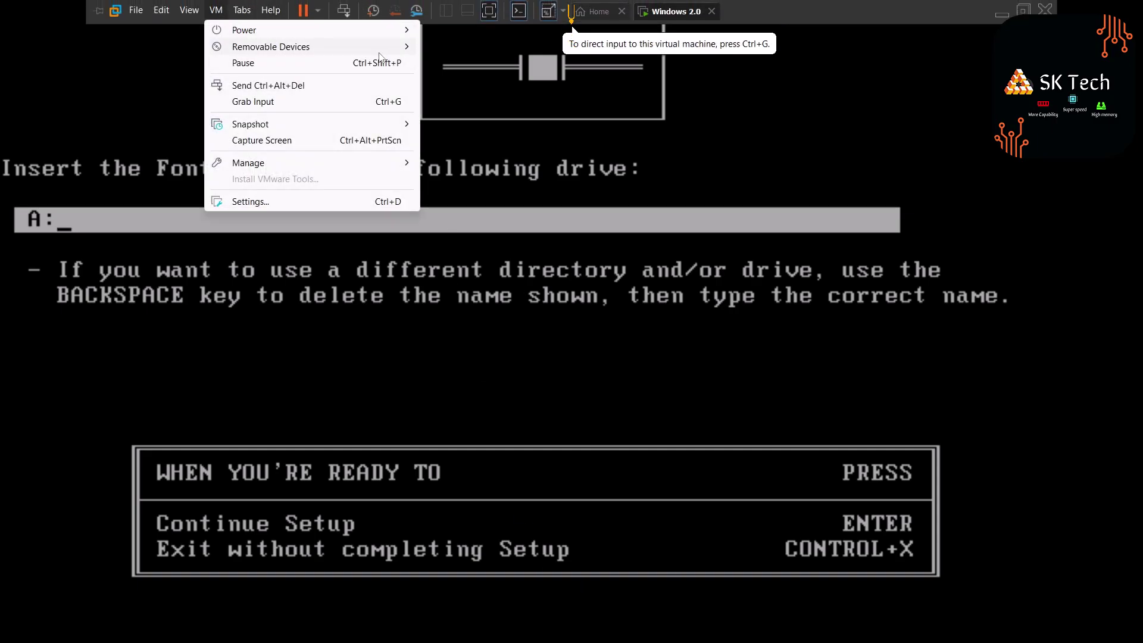
{"action": "mouse_move", "coordinate": [394, 51]}
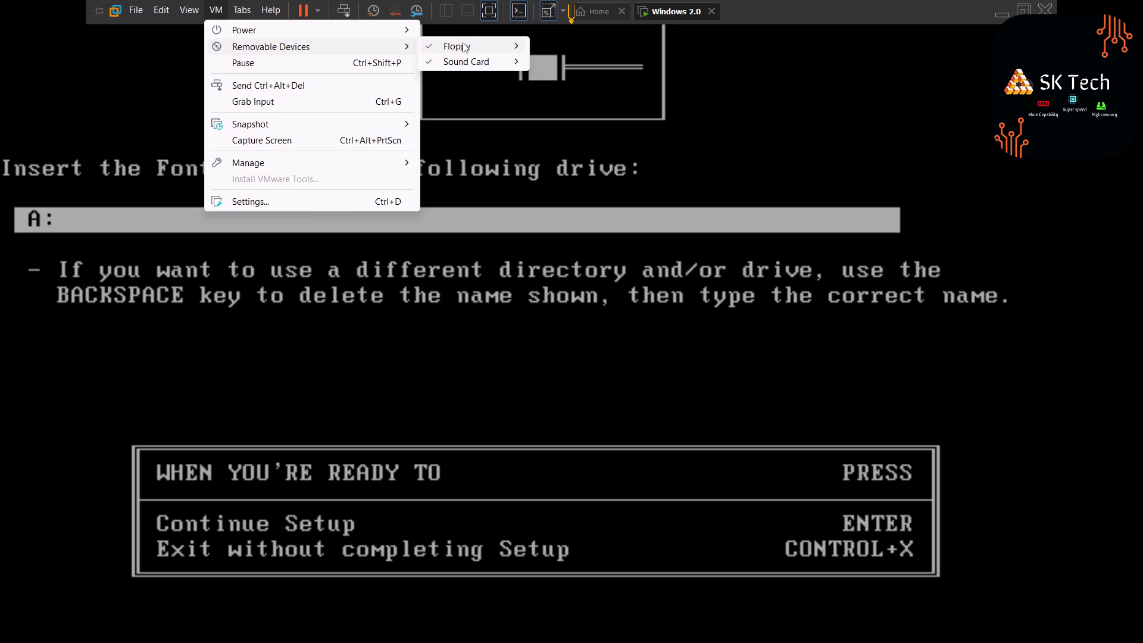
{"action": "mouse_move", "coordinate": [488, 47]}
{"action": "left_click", "coordinate": [555, 61]}
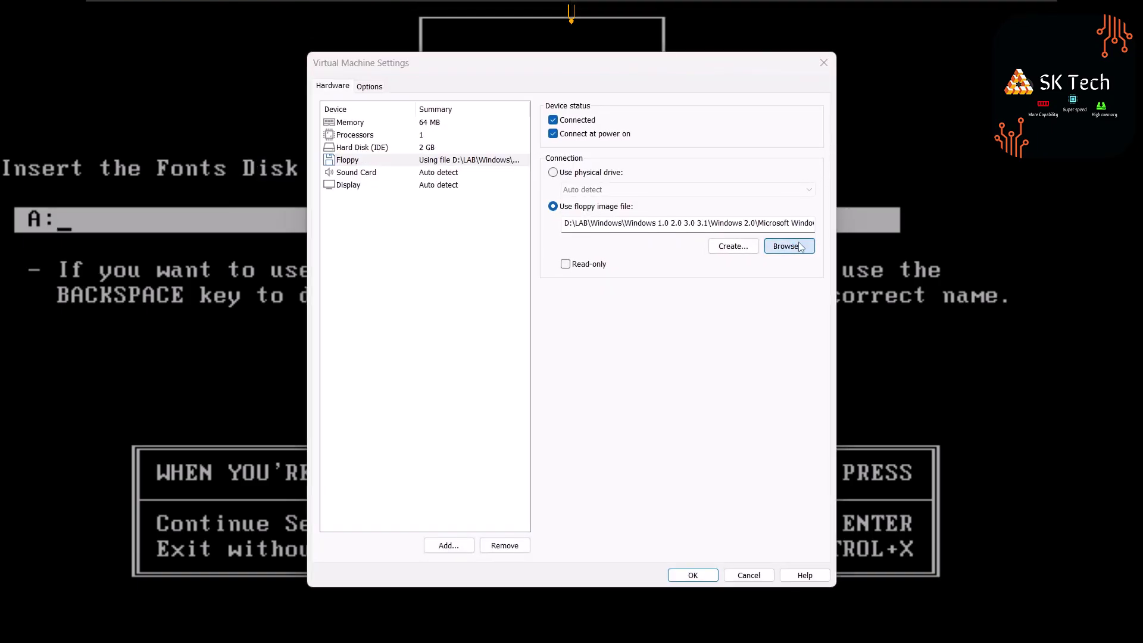
{"action": "left_click", "coordinate": [800, 247]}
{"action": "double_click", "coordinate": [792, 260]}
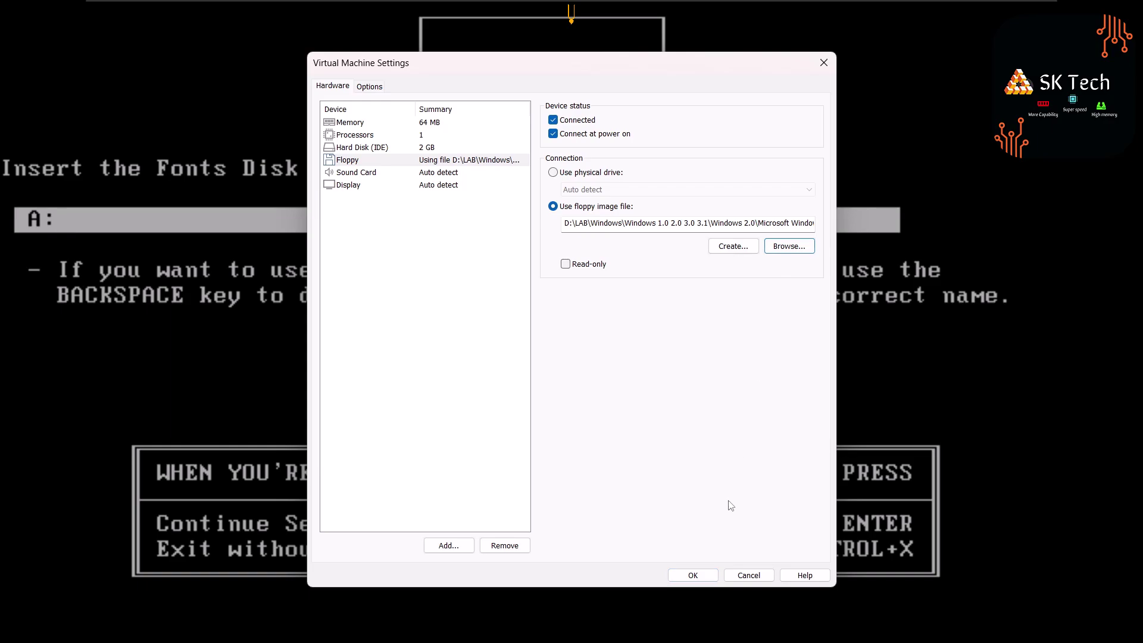
{"action": "left_click", "coordinate": [702, 577]}
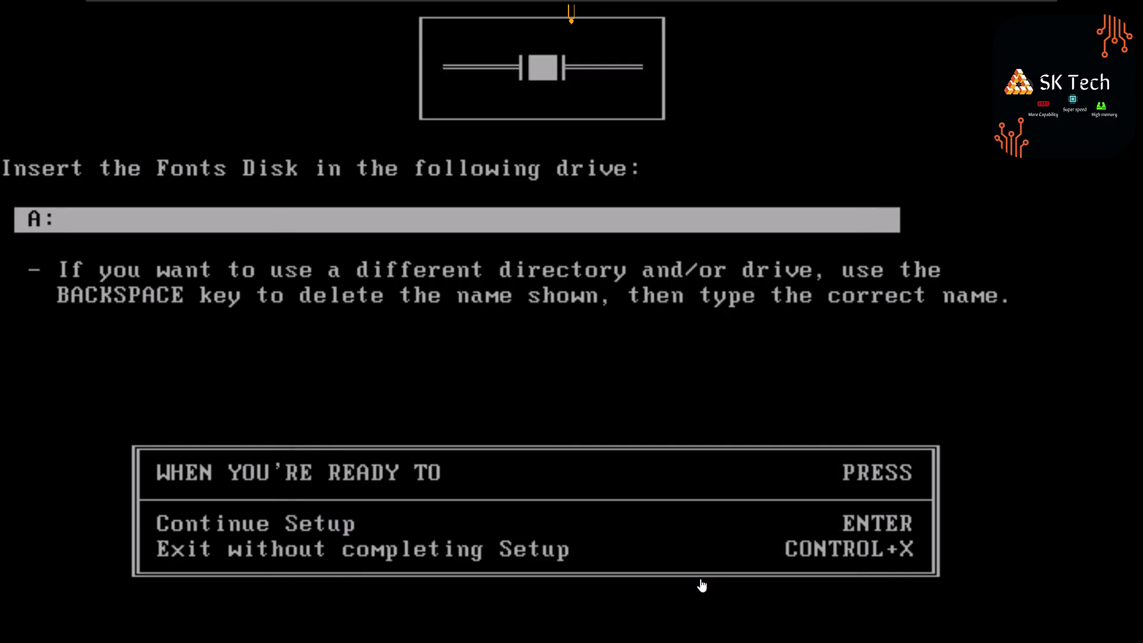
{"action": "left_click", "coordinate": [701, 586]}
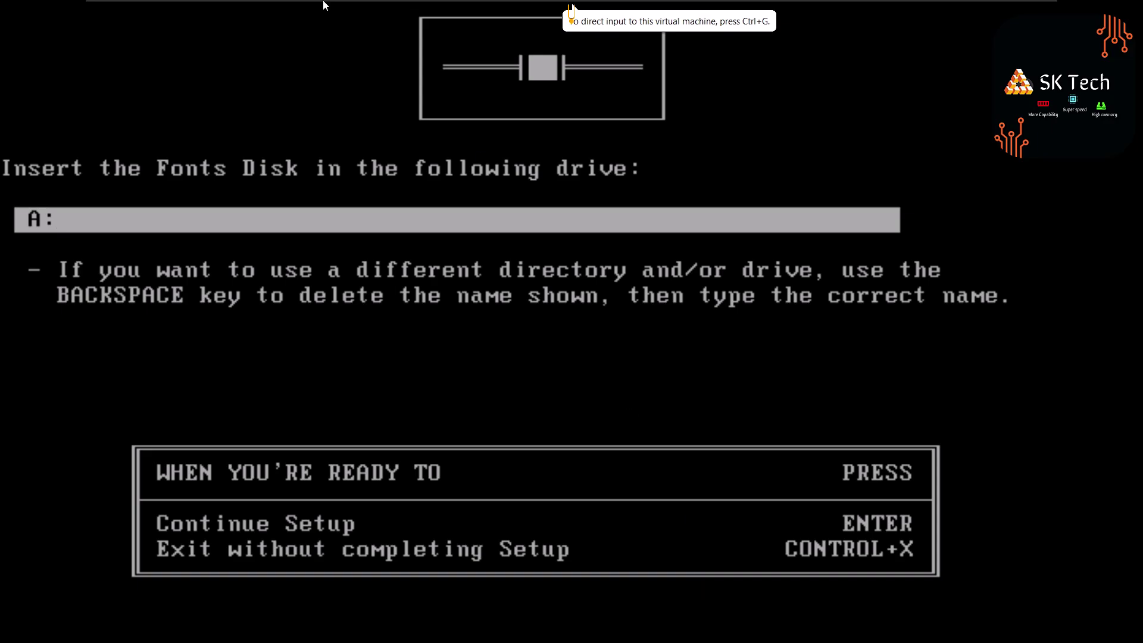
Replace the floppy image with disk4.img and continue Windows Setup with the Fonts Disk
{"action": "mouse_move", "coordinate": [325, 4]}
{"action": "left_click", "coordinate": [227, 11]}
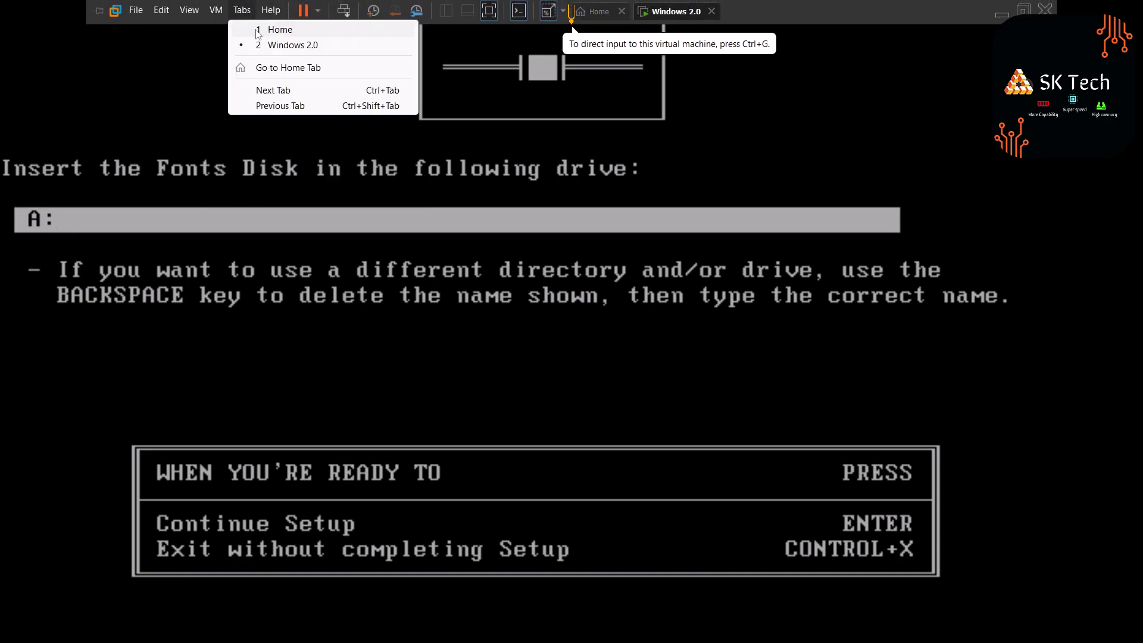
{"action": "mouse_move", "coordinate": [368, 48]}
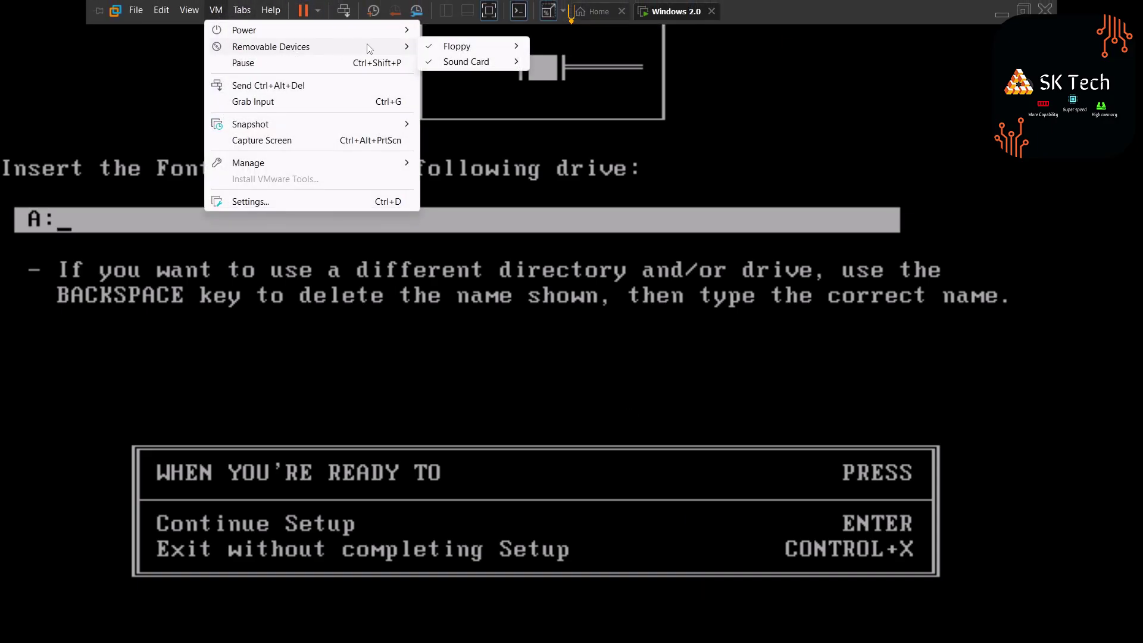
{"action": "mouse_move", "coordinate": [473, 49]}
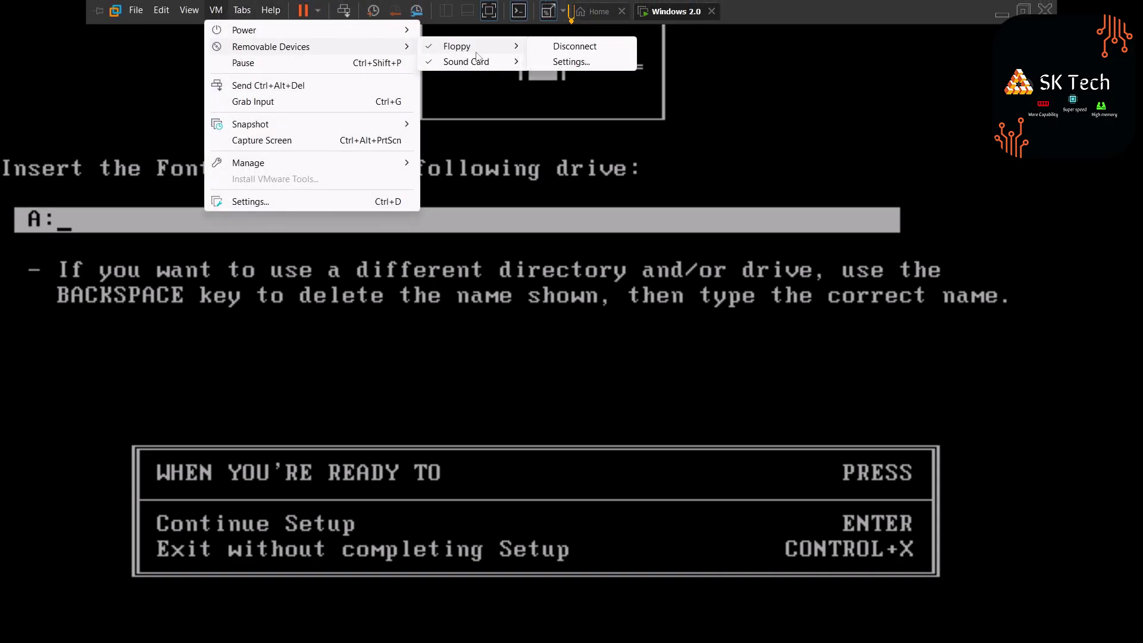
{"action": "left_click", "coordinate": [551, 61]}
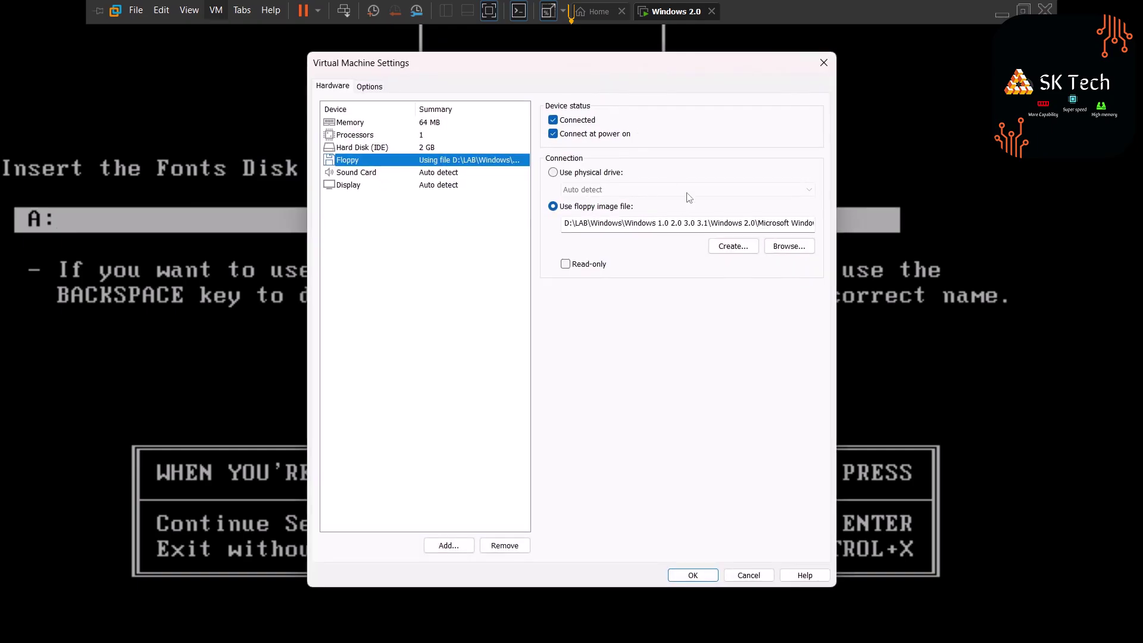
{"action": "left_click", "coordinate": [787, 245]}
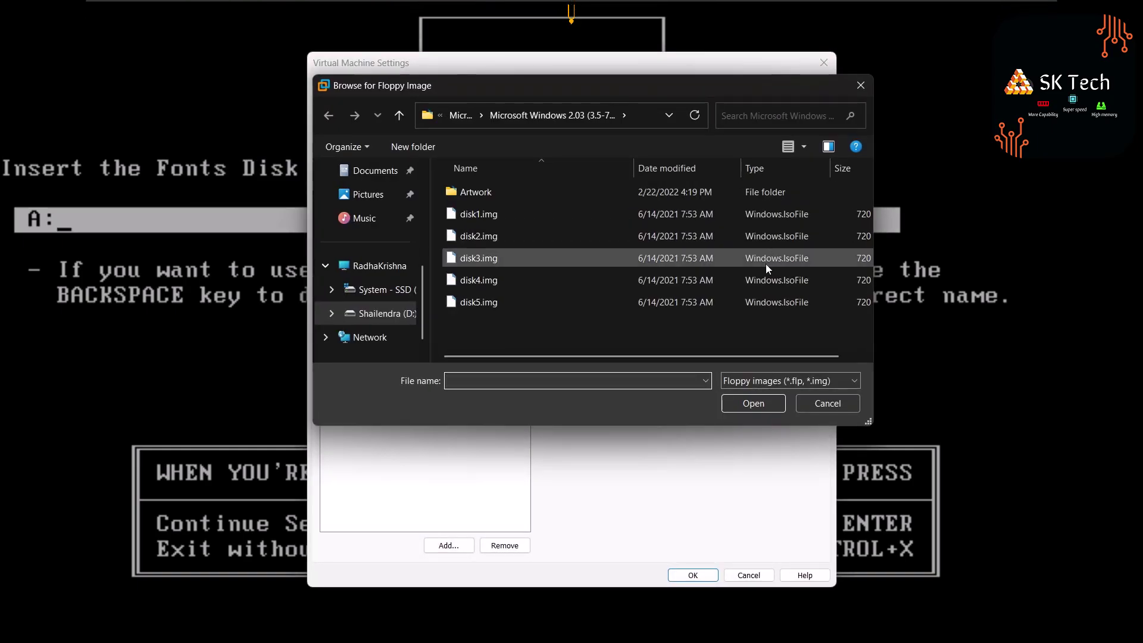
{"action": "double_click", "coordinate": [762, 279]}
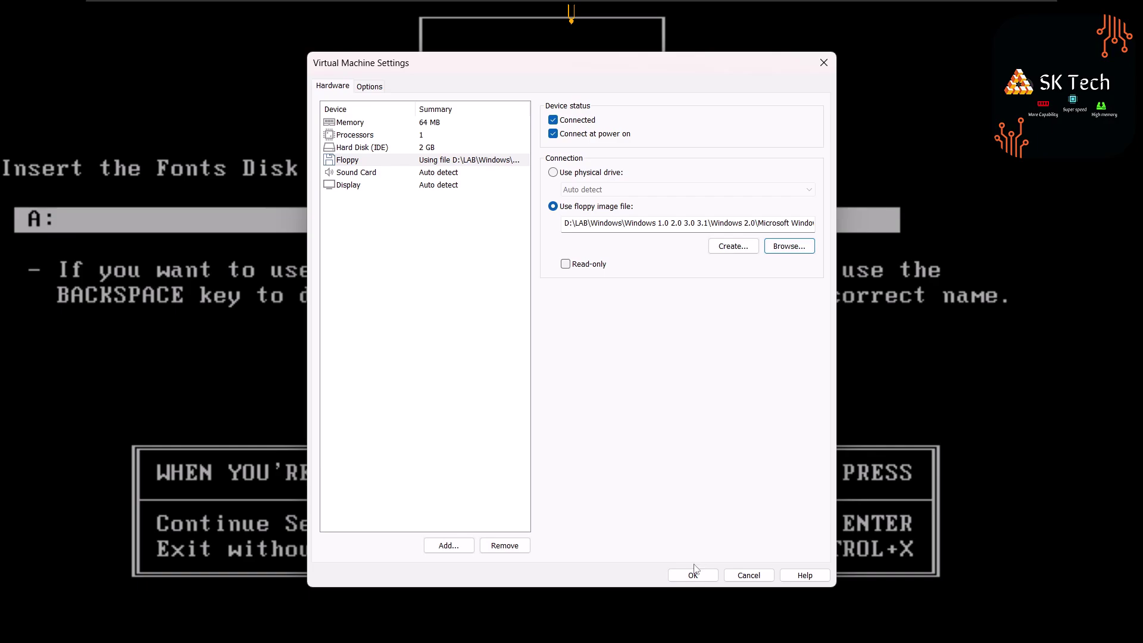
{"action": "left_click", "coordinate": [693, 572]}
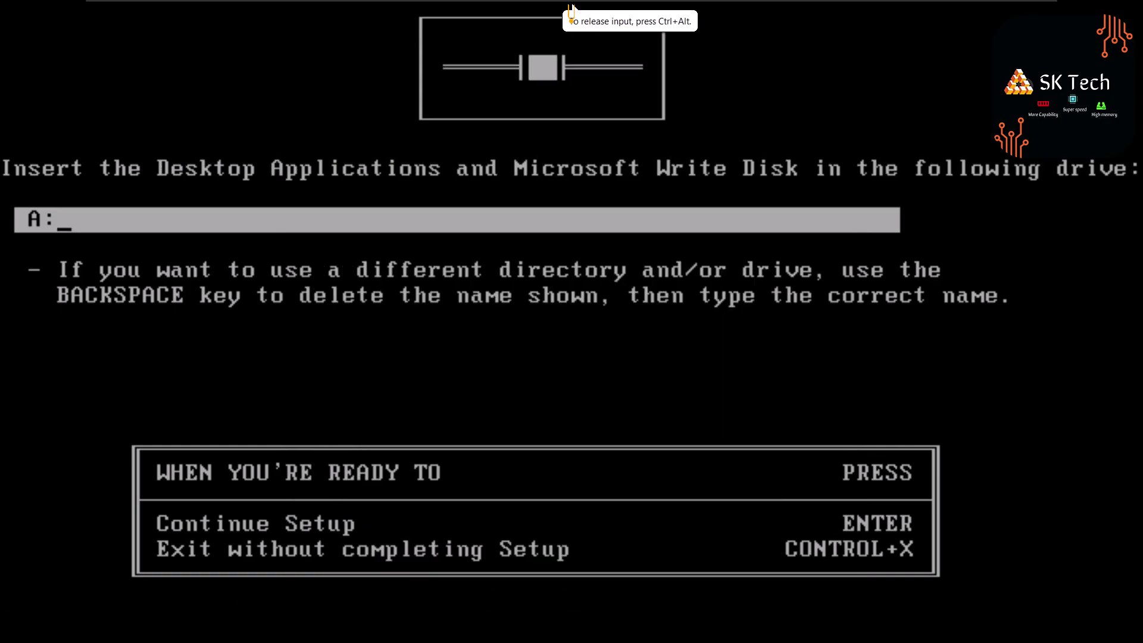
Replace the floppy image with disk5.img for the Desktop Applications and Microsoft Write Disk
{"action": "key", "text": "ctrl+alt"}
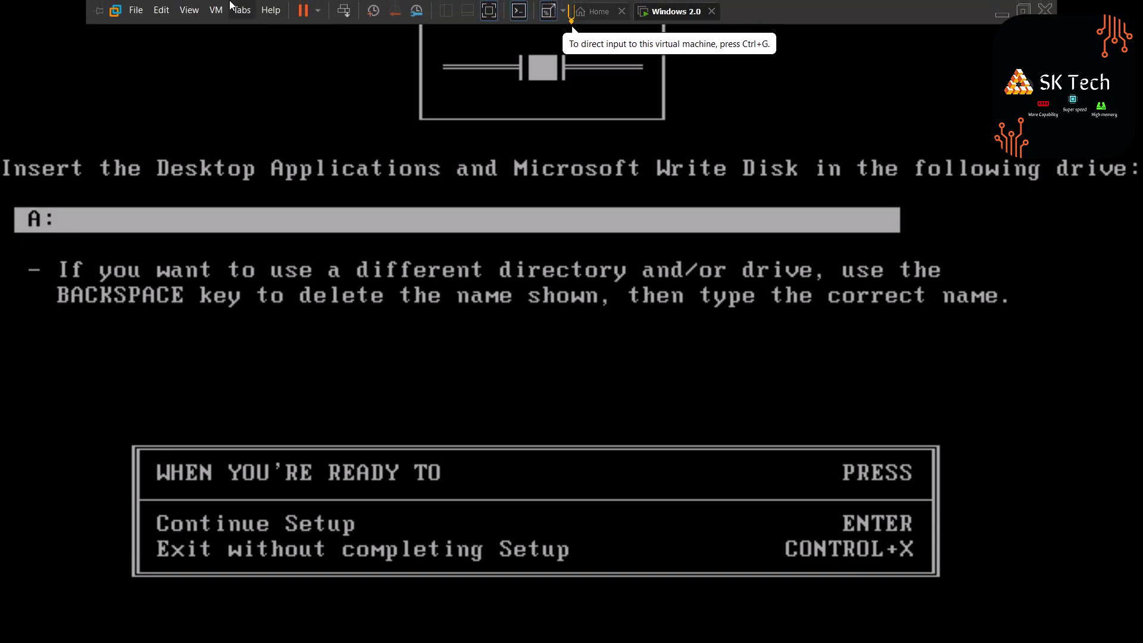
{"action": "left_click", "coordinate": [216, 10]}
{"action": "mouse_move", "coordinate": [307, 56]}
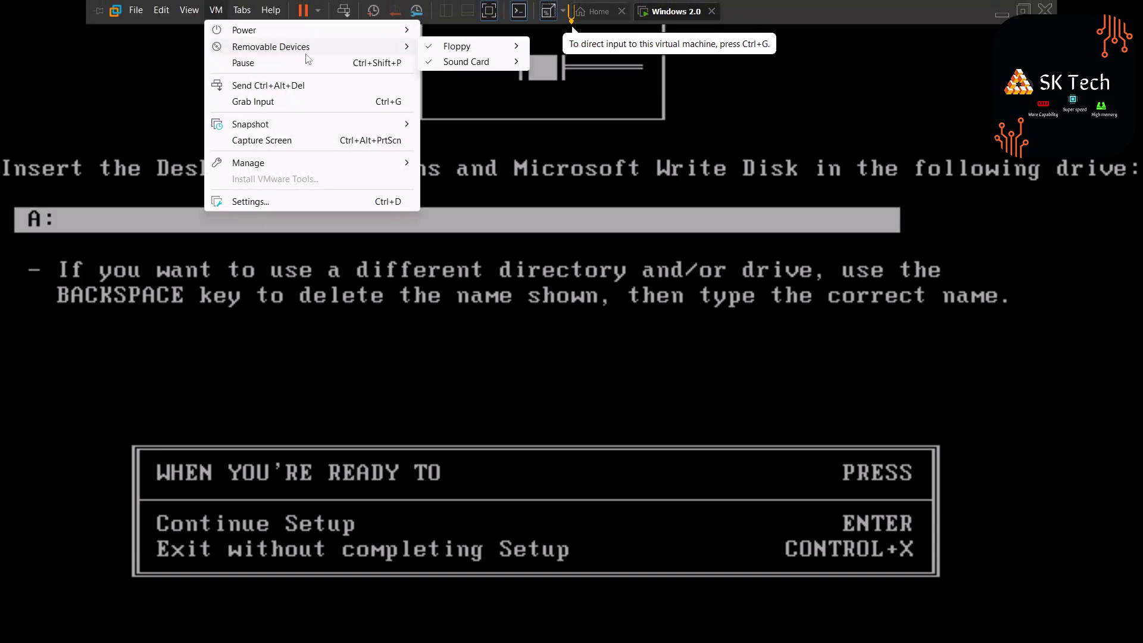
{"action": "mouse_move", "coordinate": [500, 48]}
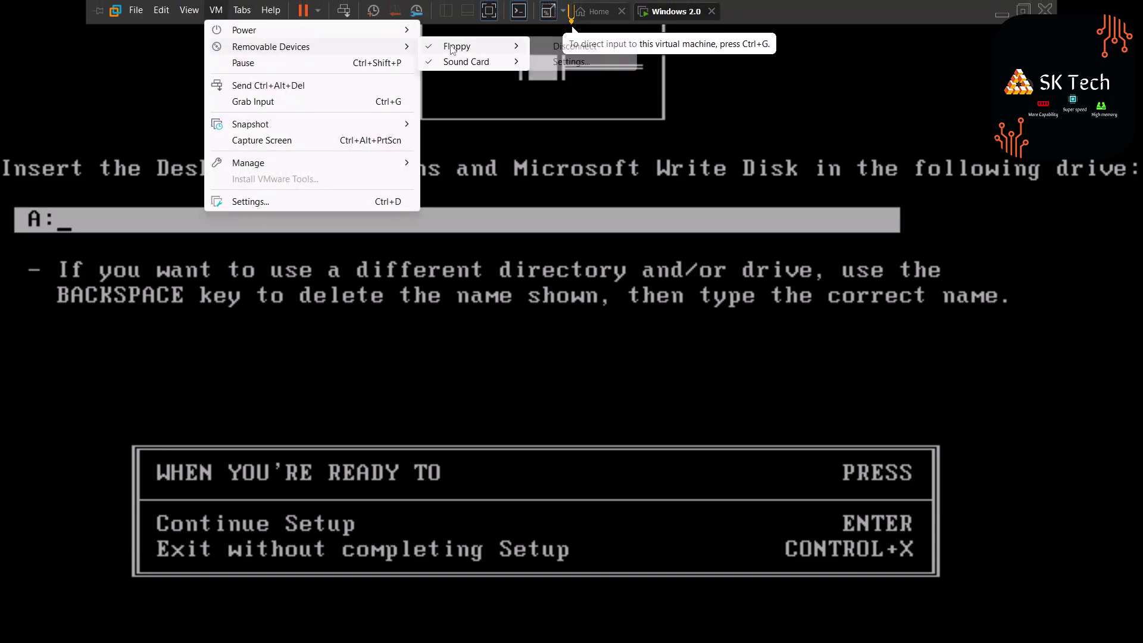
{"action": "left_click", "coordinate": [563, 62]}
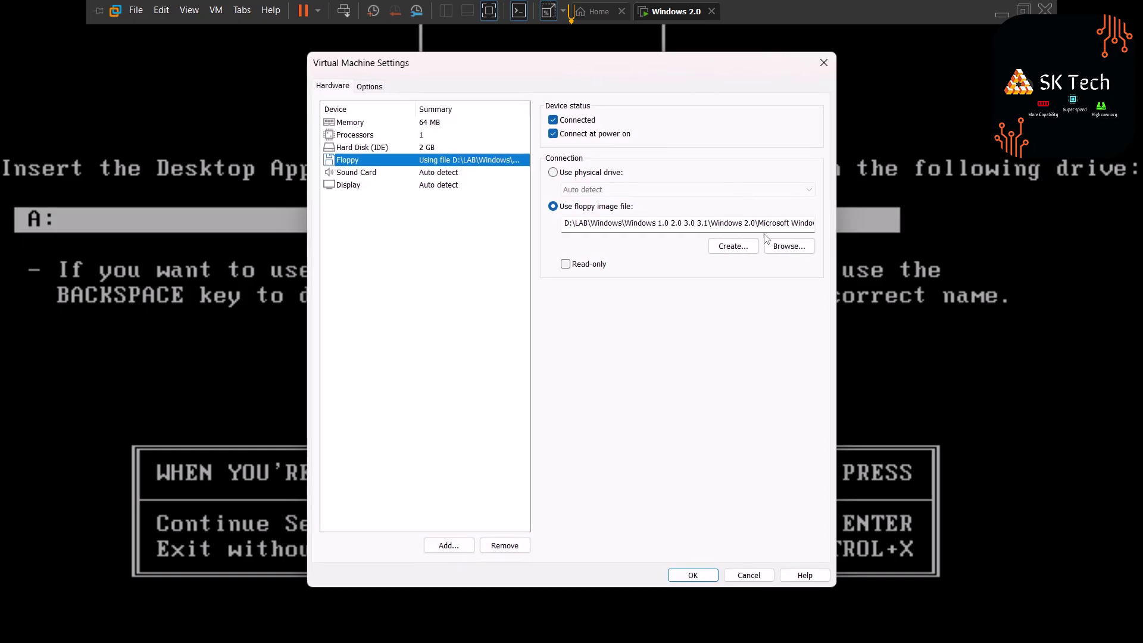
{"action": "left_click", "coordinate": [774, 246]}
{"action": "double_click", "coordinate": [741, 301]}
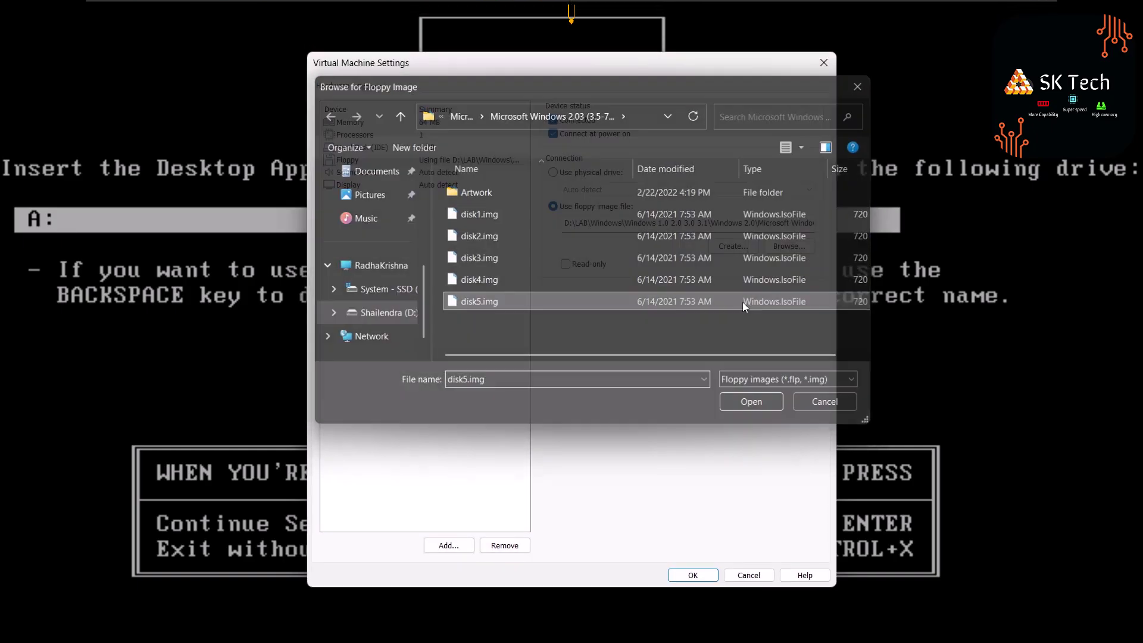
{"action": "left_click", "coordinate": [688, 576]}
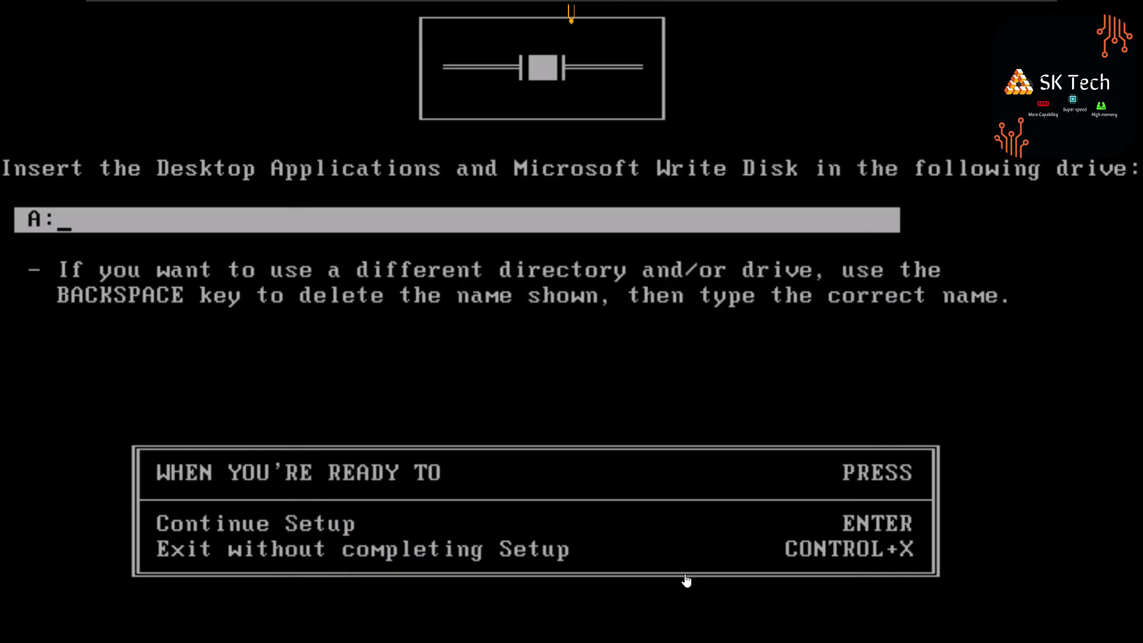
Continue Windows Setup from drive A: and finish it without viewing the README files
{"action": "left_click", "coordinate": [687, 581]}
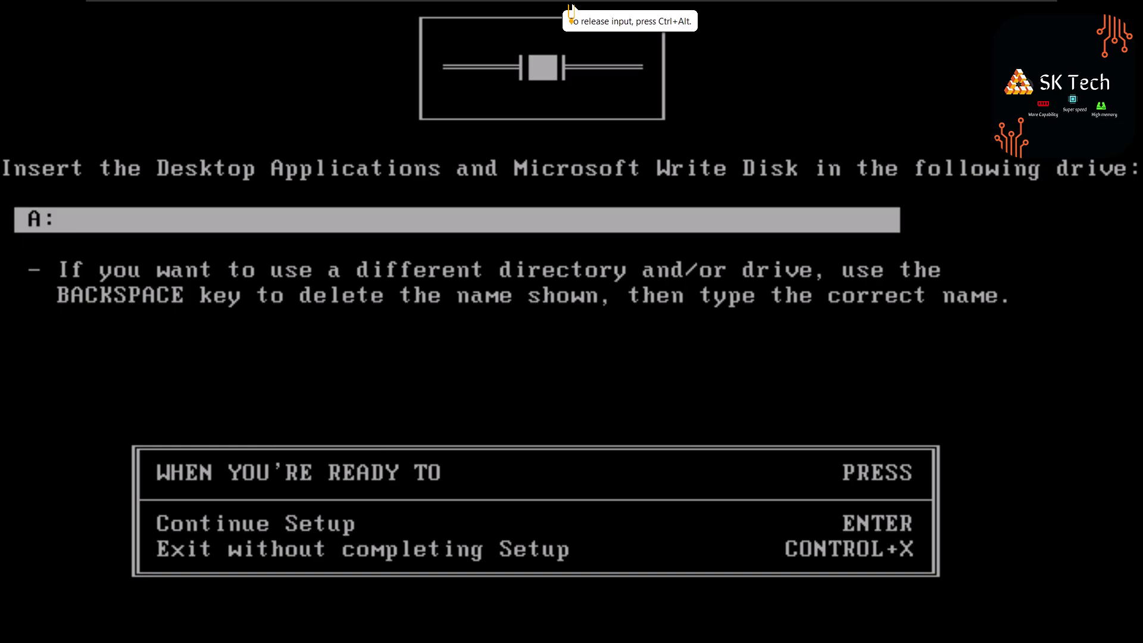
{"action": "key", "text": "Return"}
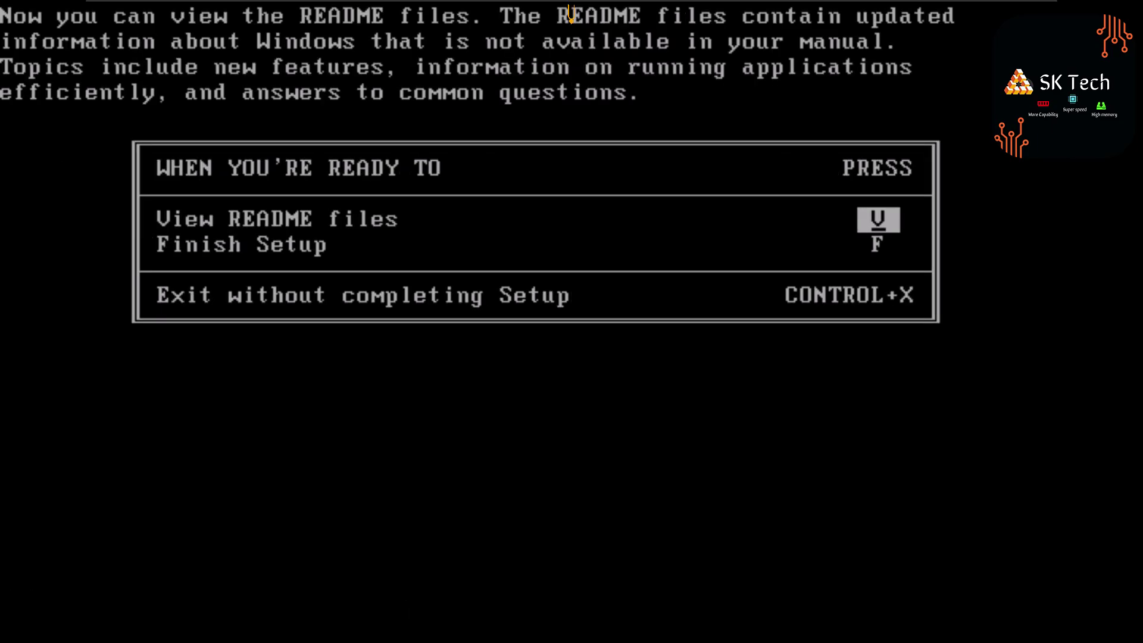
{"action": "key", "text": "f"}
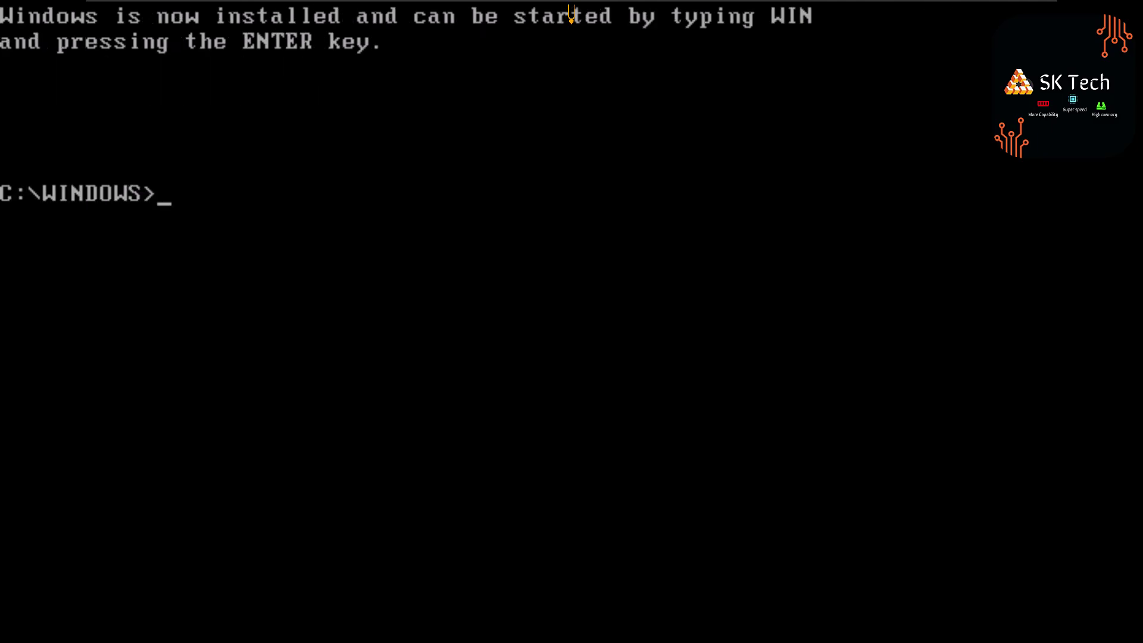
Disconnect the floppy drive from the running virtual machine
{"action": "key", "text": "ctrl+alt"}
{"action": "mouse_move", "coordinate": [171, 5]}
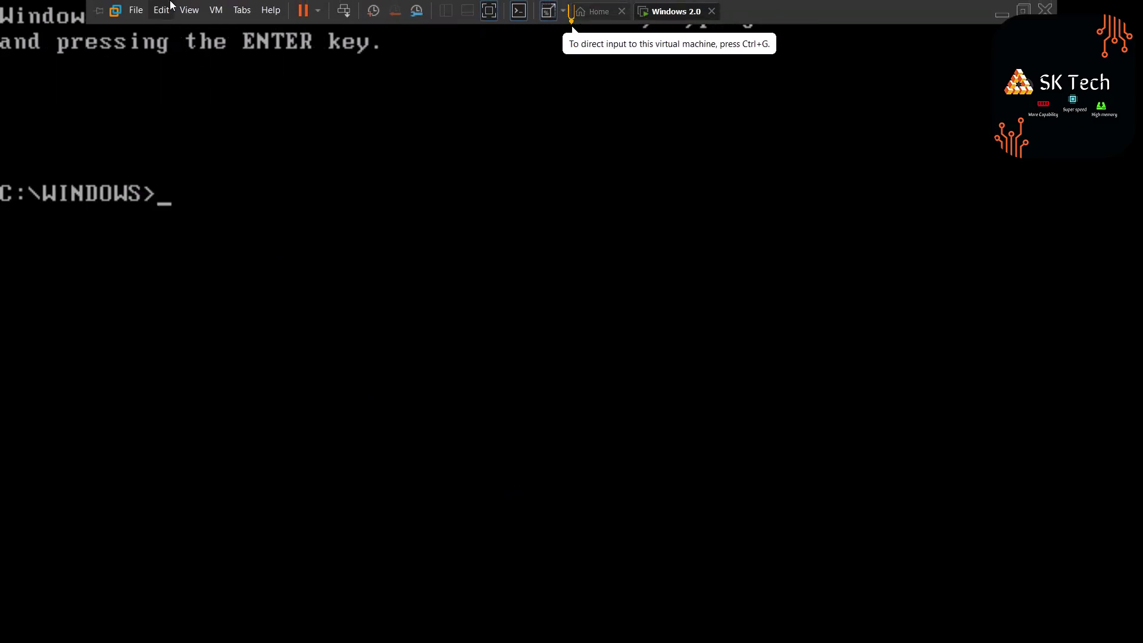
{"action": "left_click", "coordinate": [215, 10]}
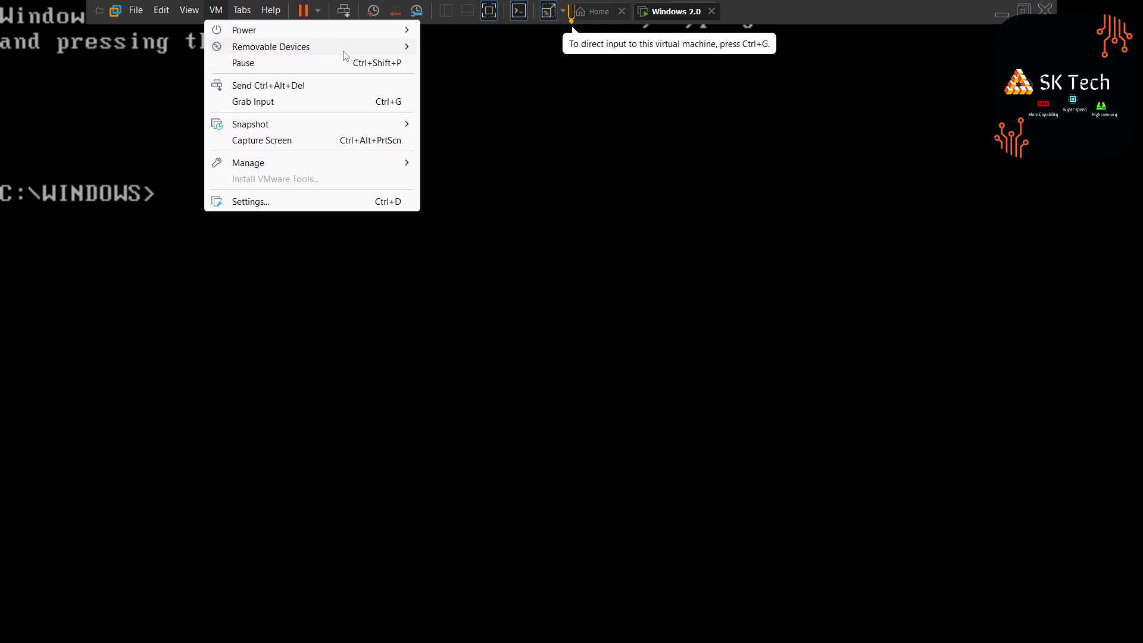
{"action": "mouse_move", "coordinate": [377, 47]}
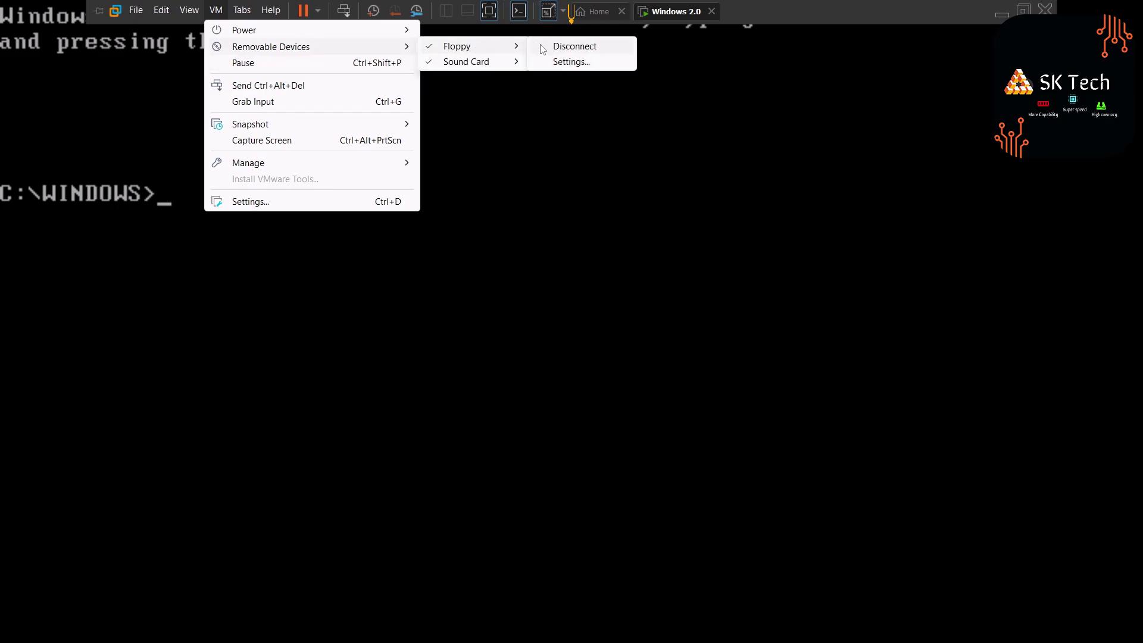
{"action": "left_click", "coordinate": [543, 50]}
Run "setver WIN200.BIN 3.40" at the C:\WINDOWS prompt in the virtual machine
{"action": "left_click", "coordinate": [453, 155]}
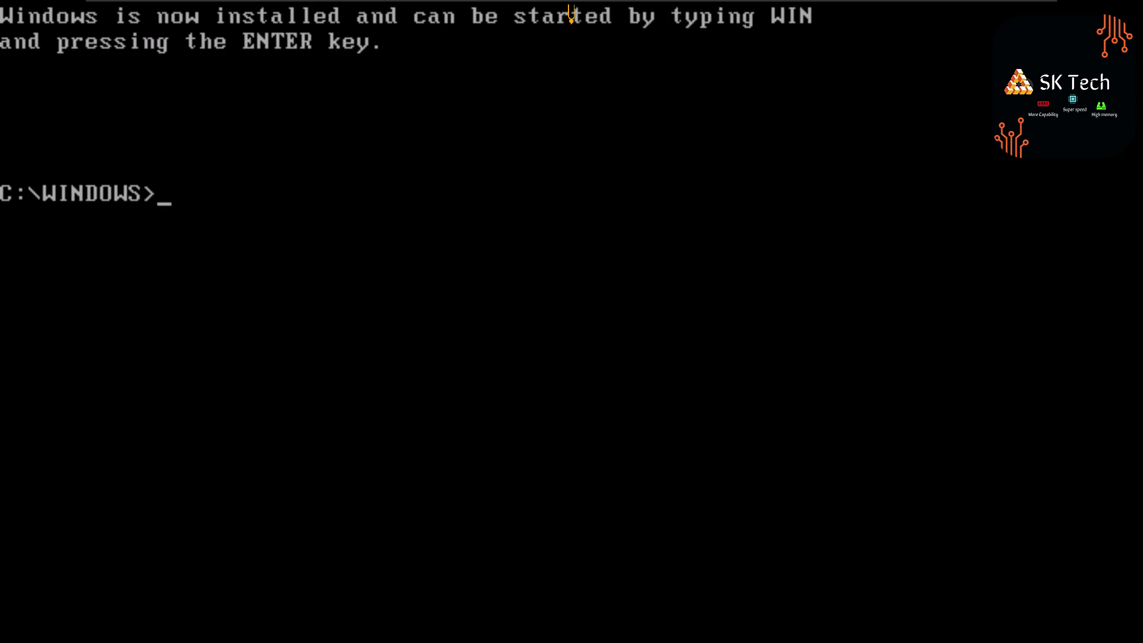
{"action": "type", "text": "setver"}
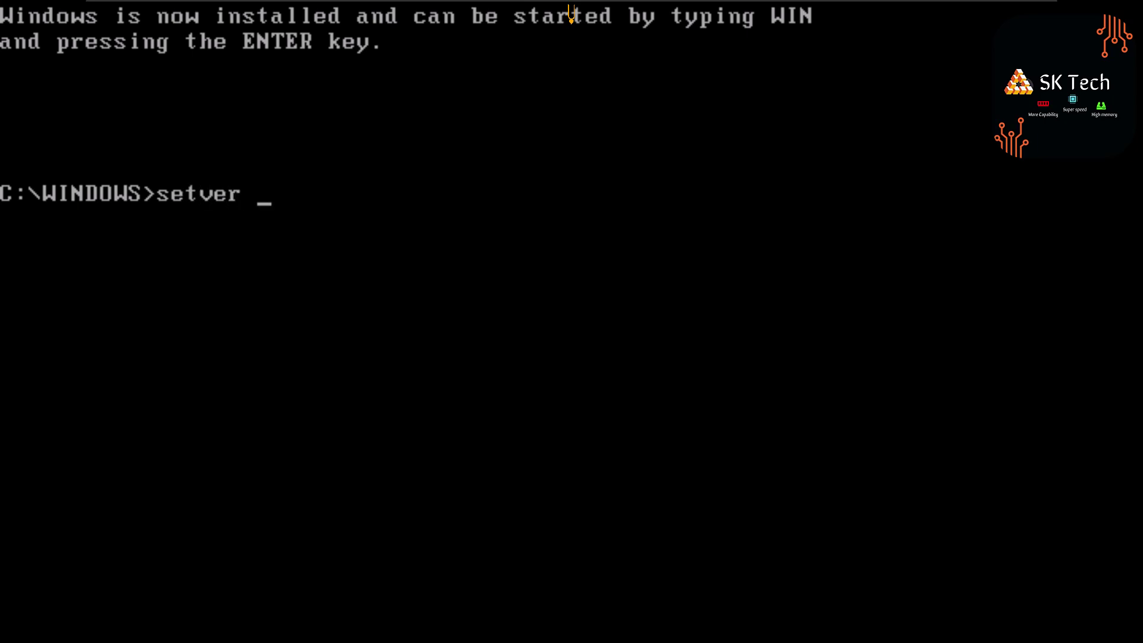
{"action": "type", "text": " WIN200."}
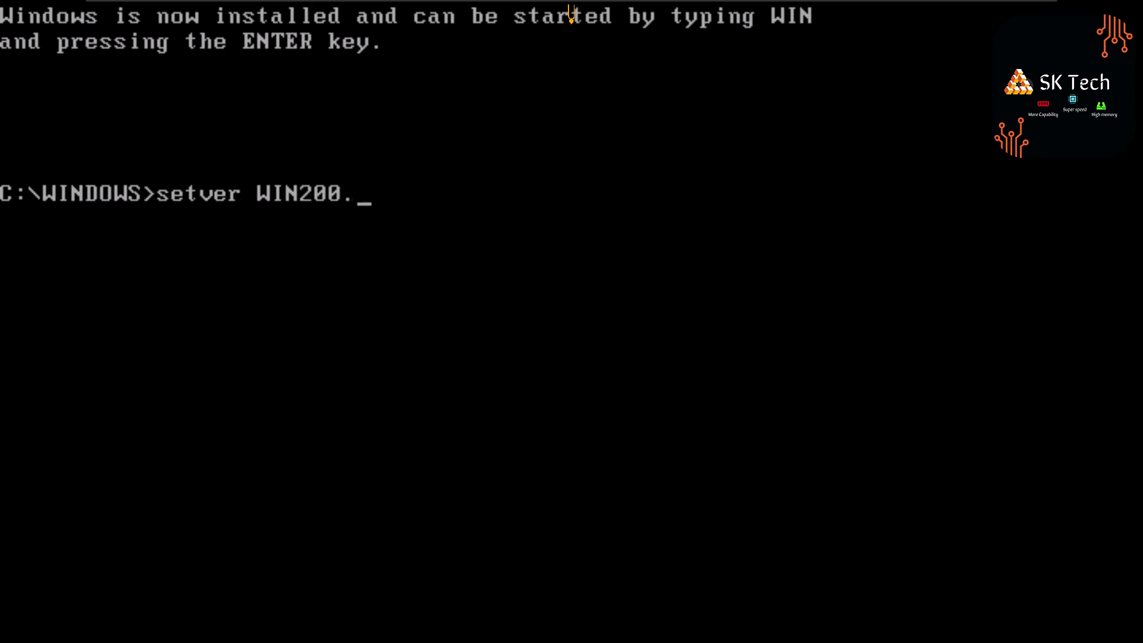
{"action": "type", "text": "BIN 3"}
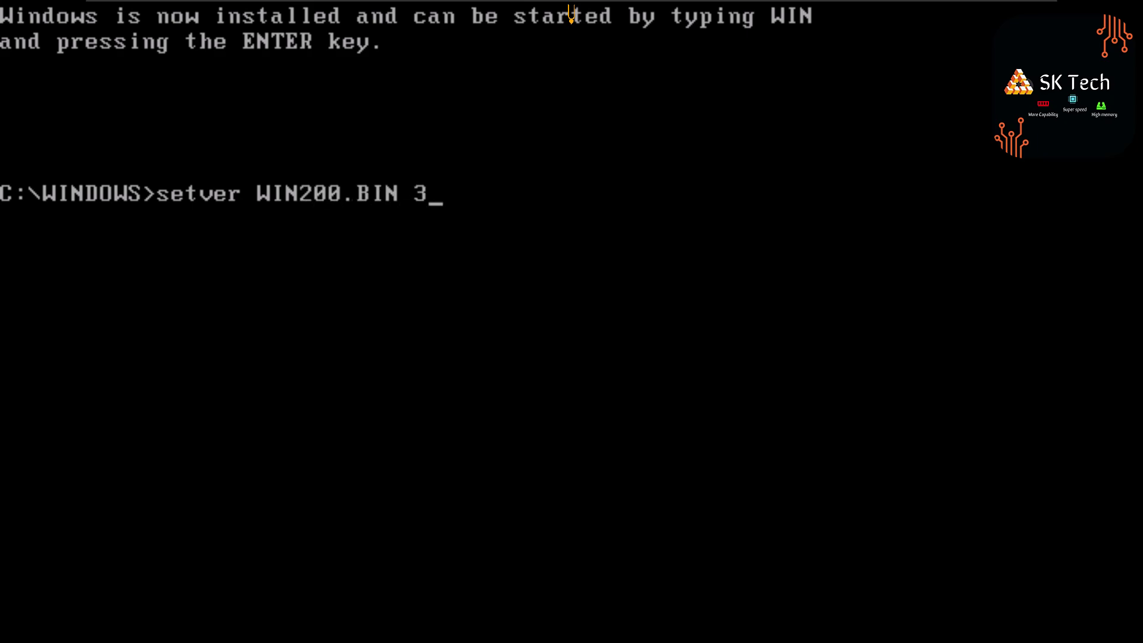
{"action": "type", "text": ".40"}
{"action": "key", "text": "Return"}
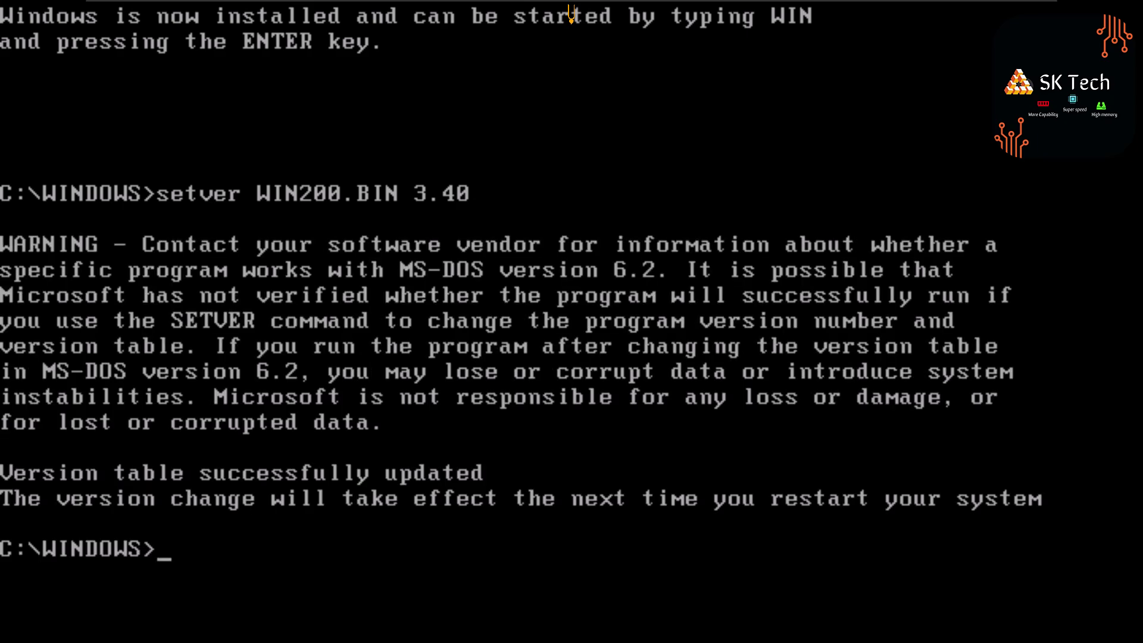
Restart the guest of the Windows 2.0 virtual machine so the DOS version change takes effect
{"action": "key", "text": "ctrl+alt"}
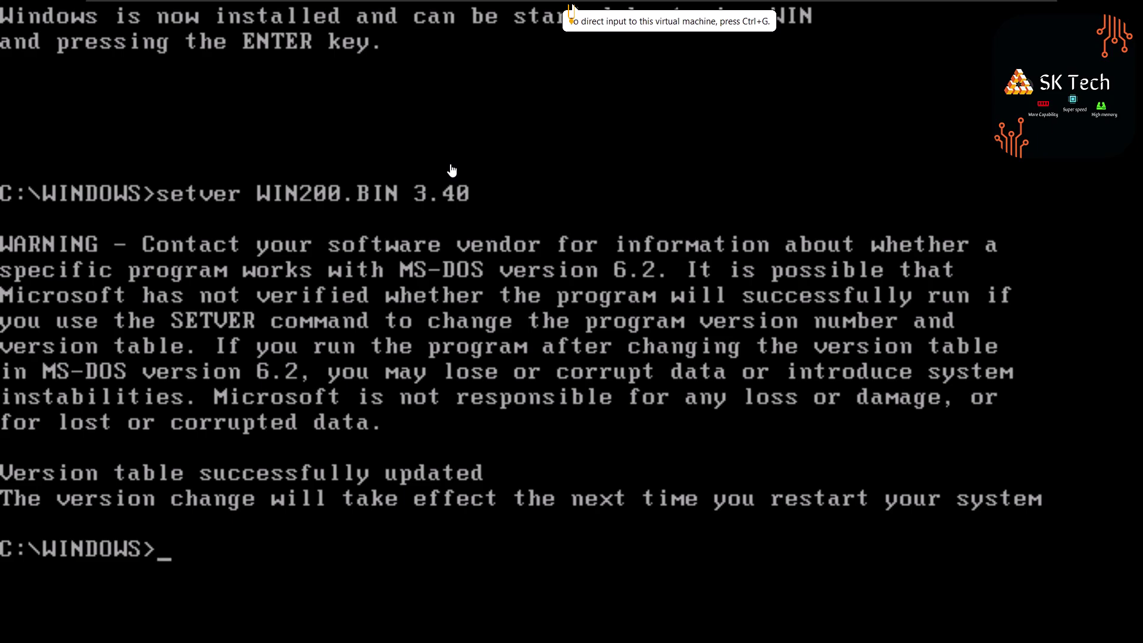
{"action": "mouse_move", "coordinate": [242, 5]}
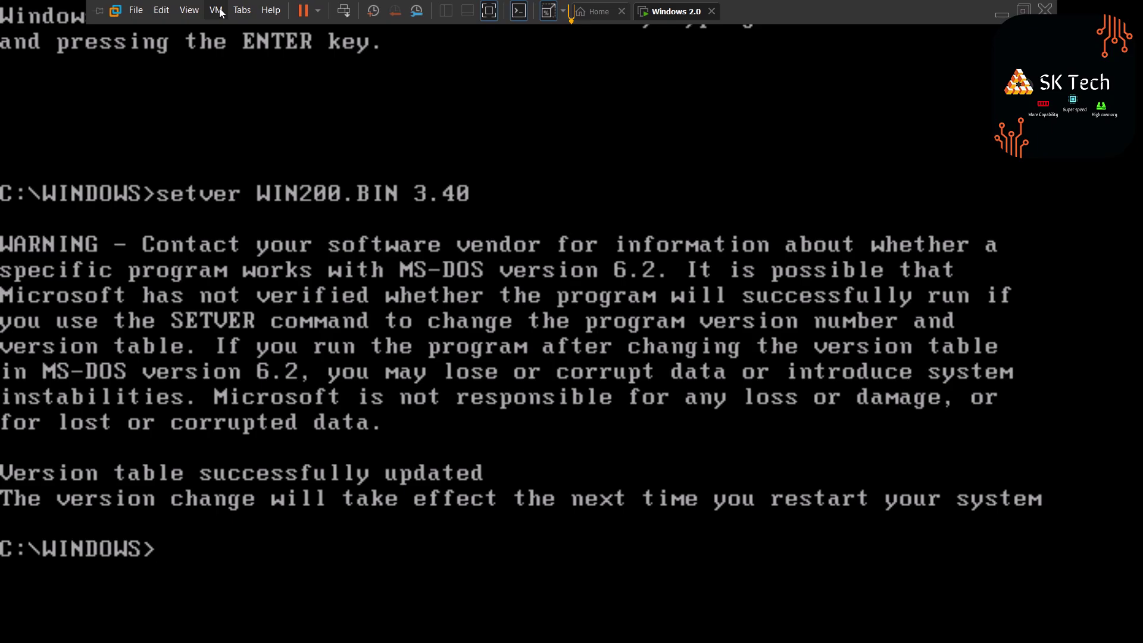
{"action": "left_click", "coordinate": [220, 12]}
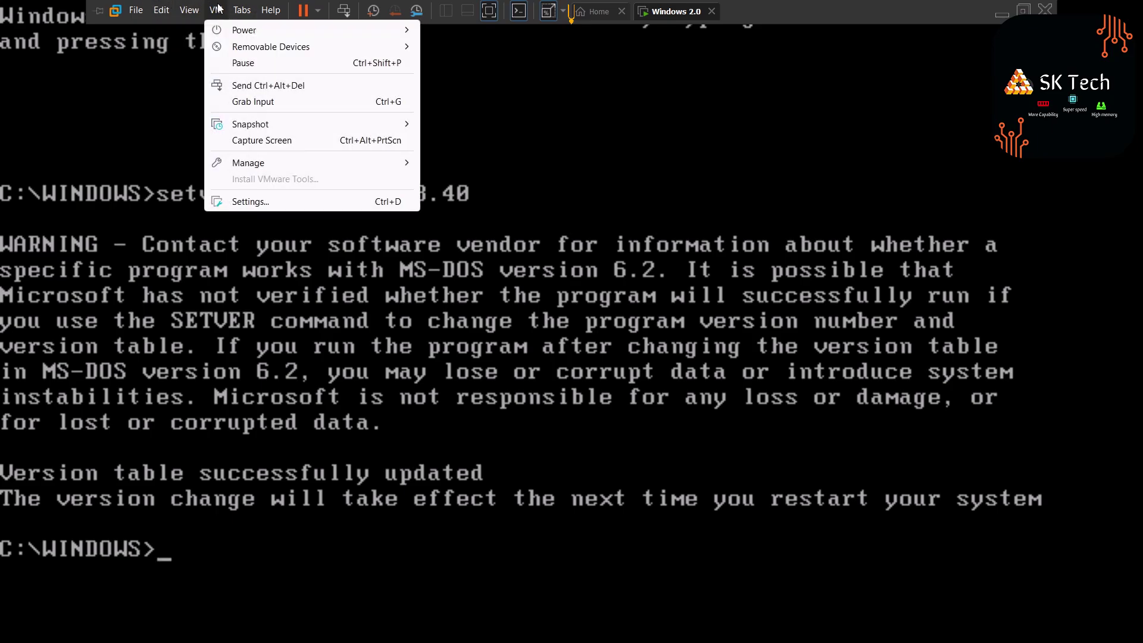
{"action": "mouse_move", "coordinate": [275, 11]}
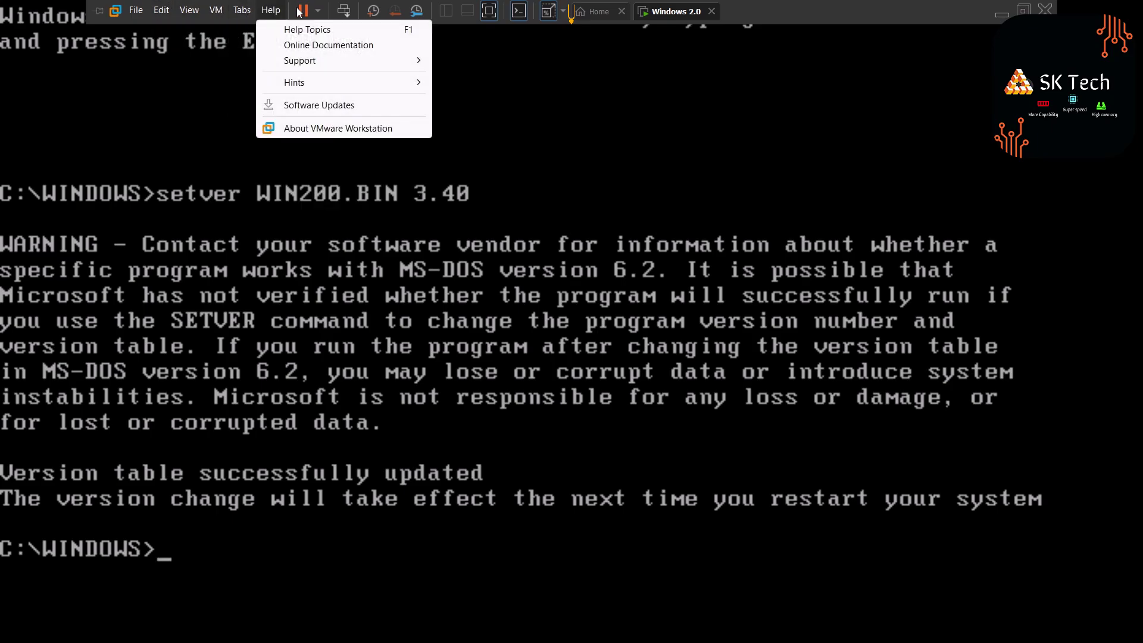
{"action": "left_click", "coordinate": [320, 12]}
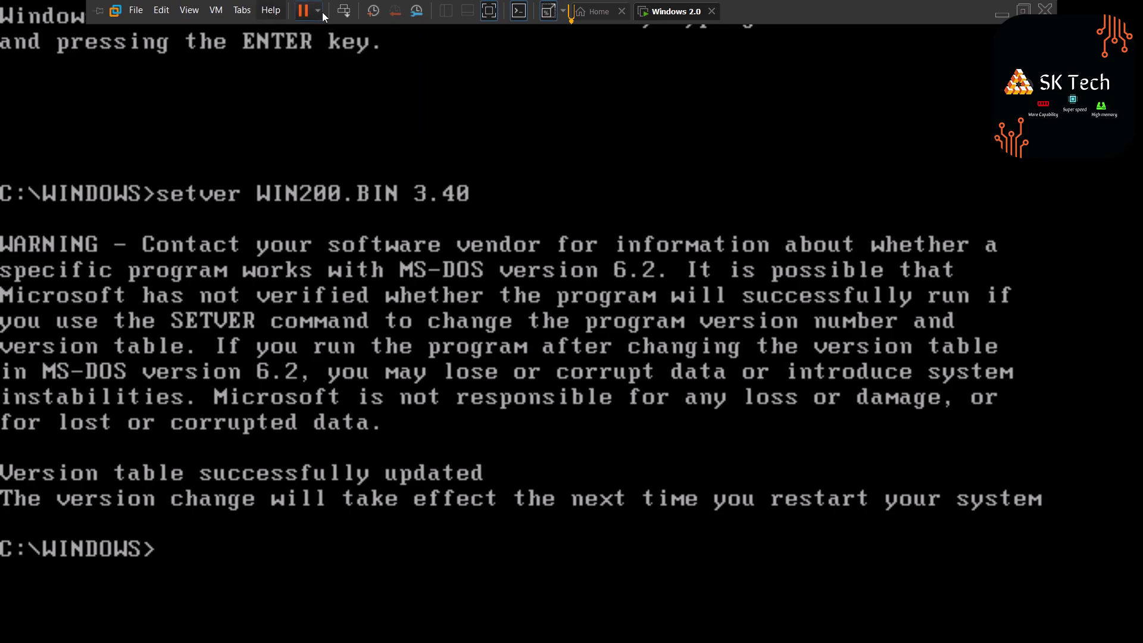
{"action": "left_click", "coordinate": [320, 11]}
{"action": "left_click", "coordinate": [320, 13]}
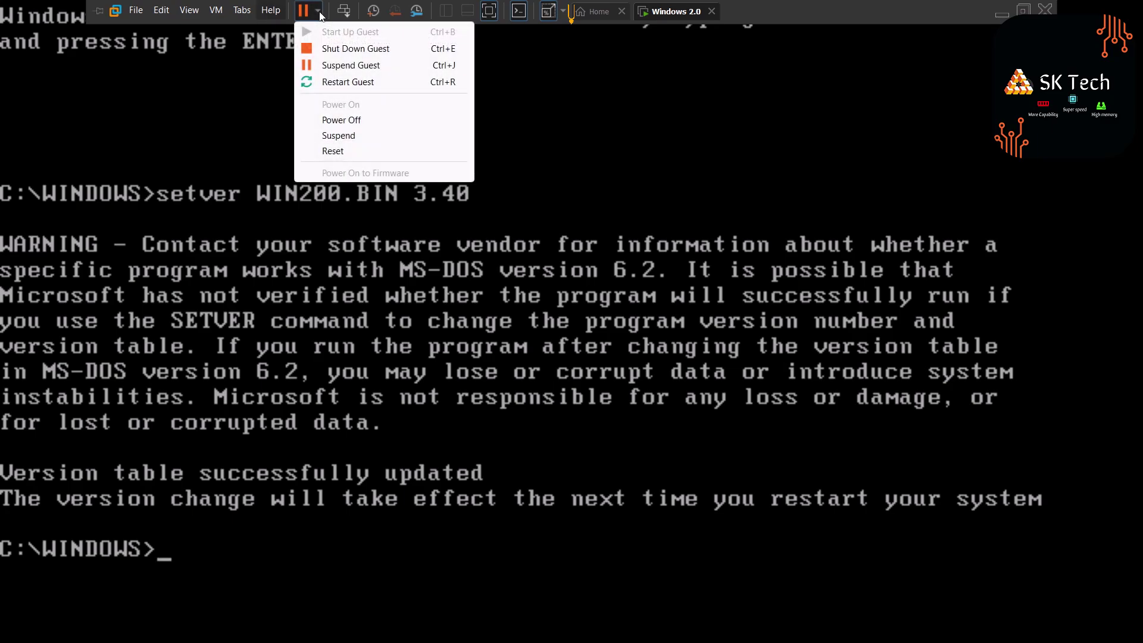
{"action": "left_click", "coordinate": [337, 83]}
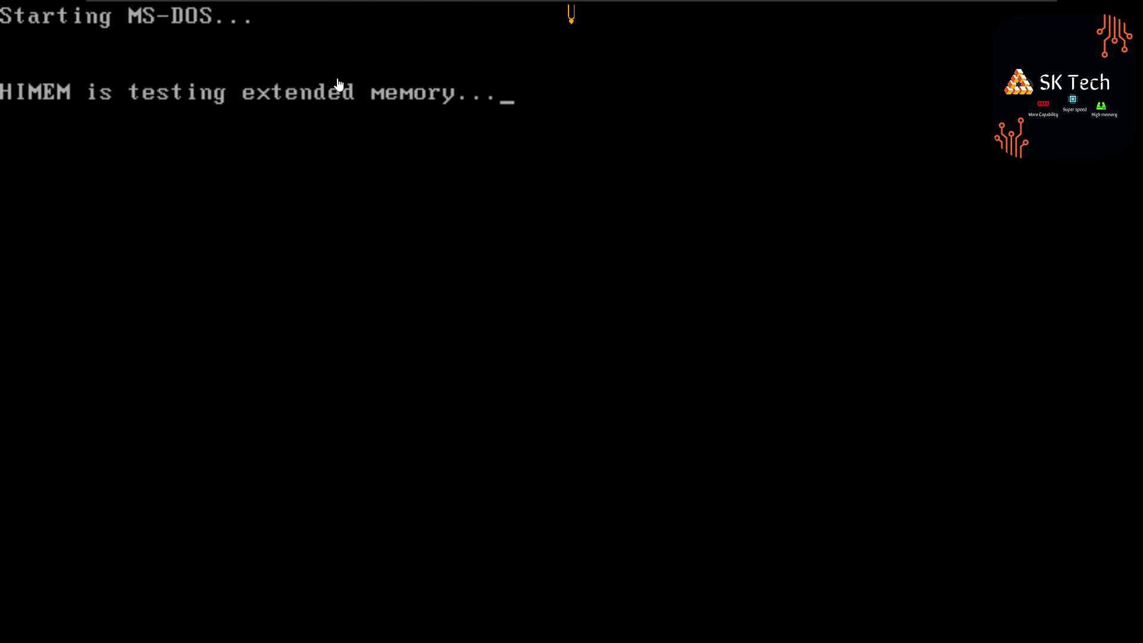
Change to the Windows directory at the DOS prompt and start Windows with win.com
{"action": "left_click", "coordinate": [338, 82]}
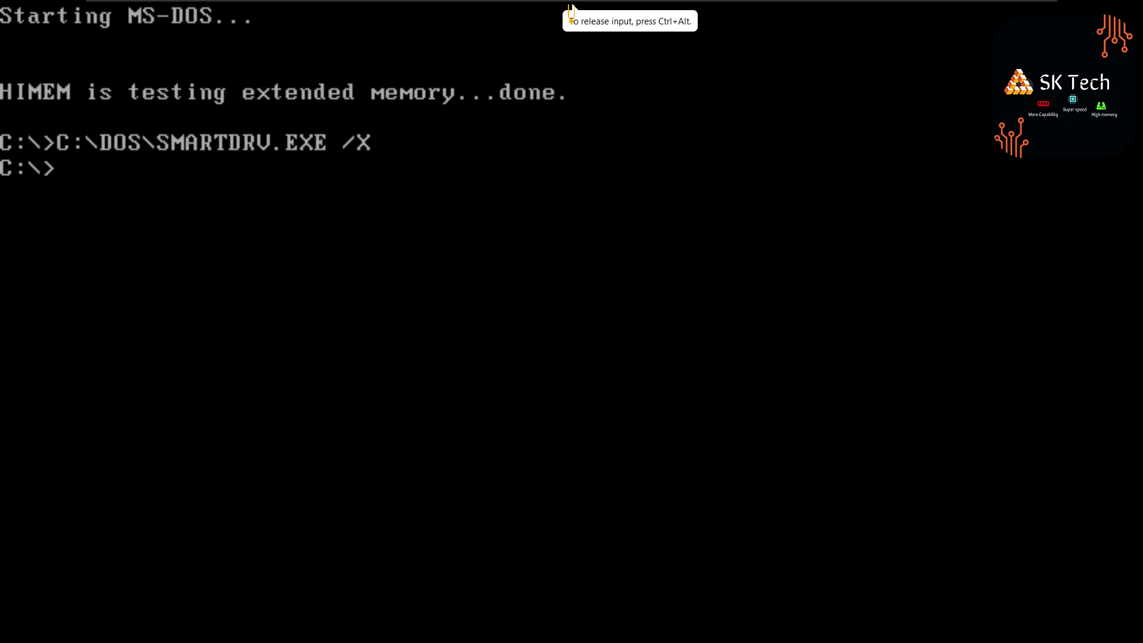
{"action": "type", "text": "cd W"}
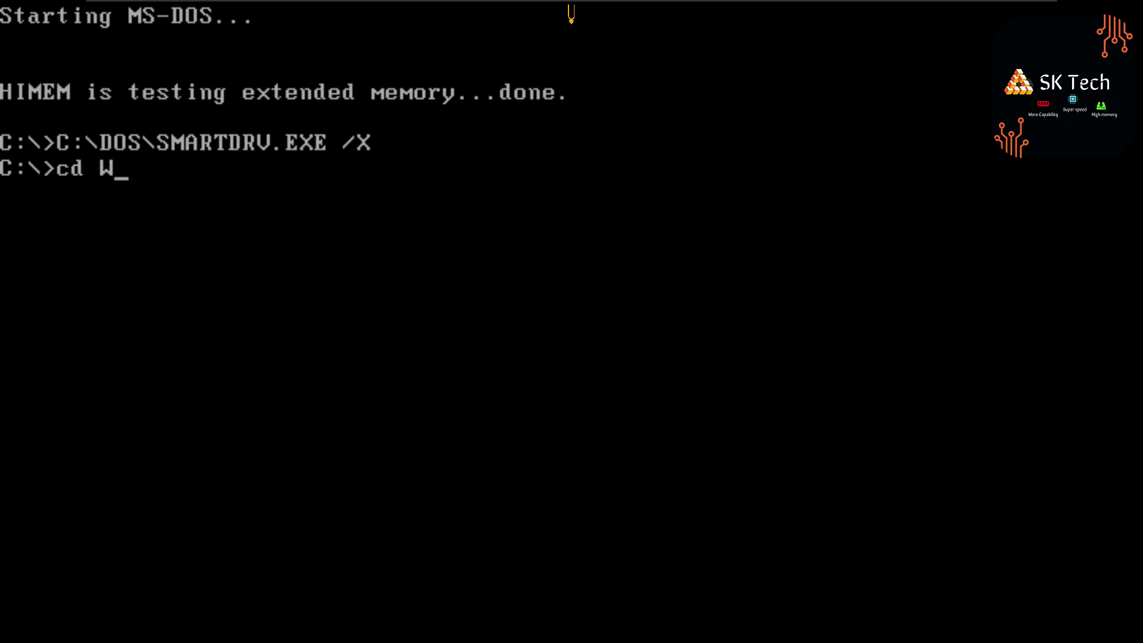
{"action": "type", "text": "indows"}
{"action": "key", "text": "Return"}
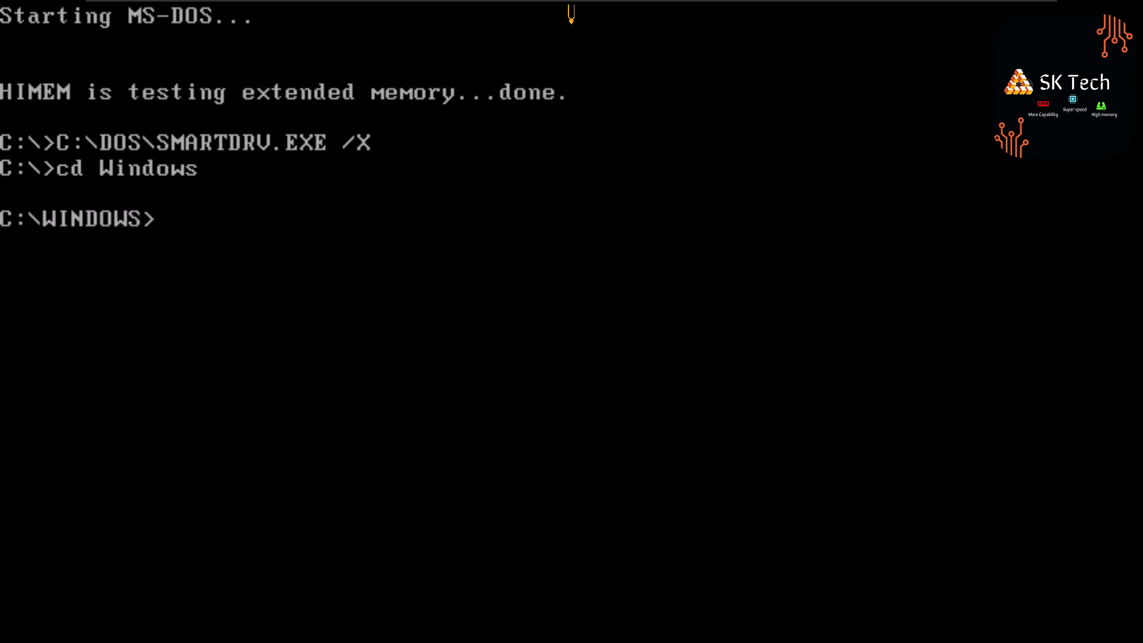
{"action": "type", "text": "win.com"}
{"action": "key", "text": "Return"}
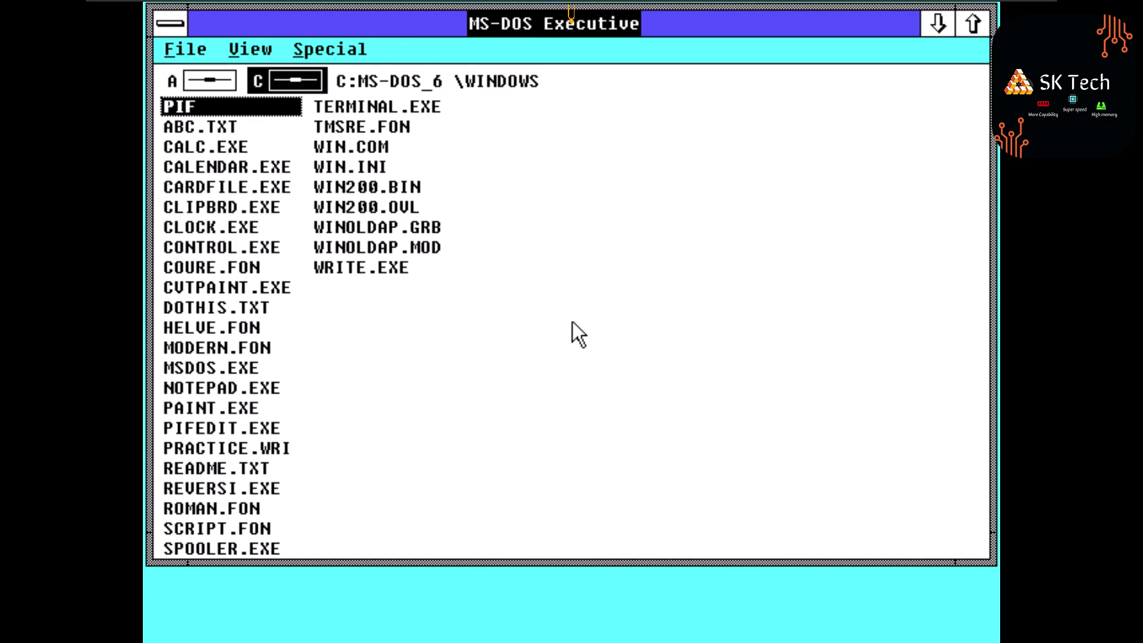
Open CLOCK.EXE from the MS-DOS Executive and maximize the Clock window
{"action": "mouse_move", "coordinate": [388, 51]}
{"action": "left_mouse_down"}
{"action": "mouse_move", "coordinate": [373, 35]}
{"action": "mouse_move", "coordinate": [384, 30]}
{"action": "left_mouse_up"}
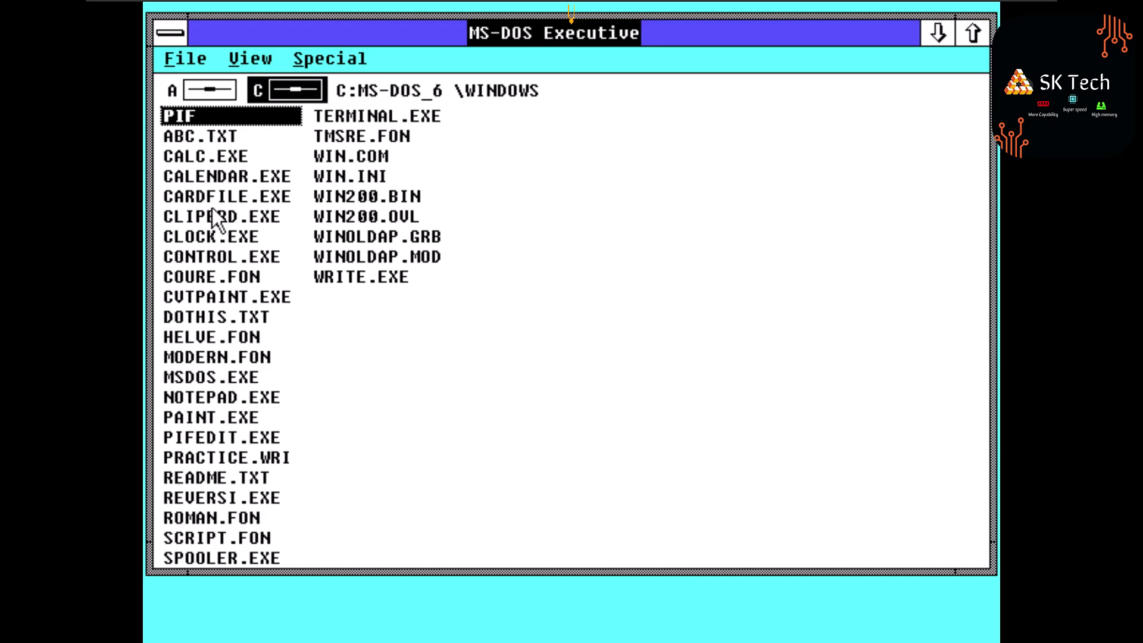
{"action": "double_click", "coordinate": [224, 232]}
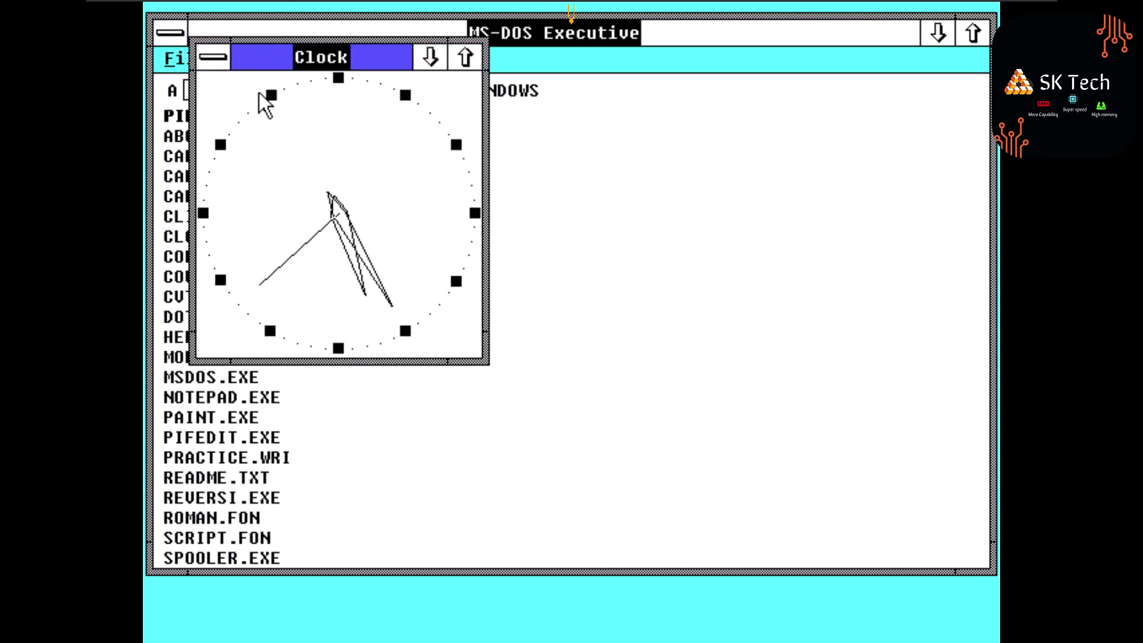
{"action": "double_click", "coordinate": [269, 58]}
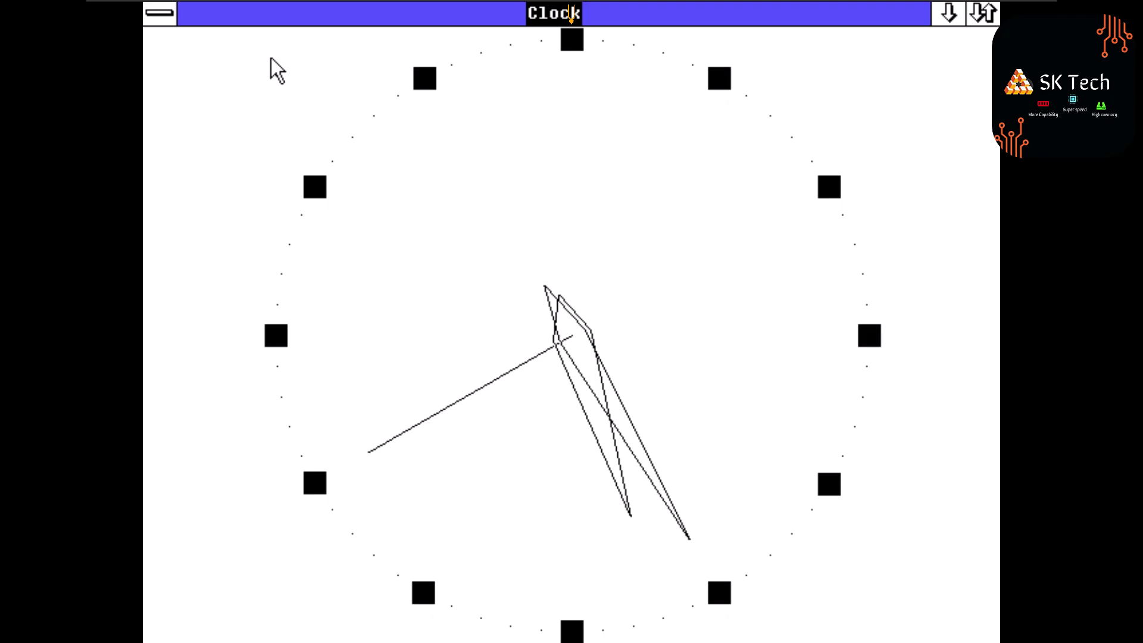
View the About information of Clock and close the program
{"action": "left_click", "coordinate": [159, 12]}
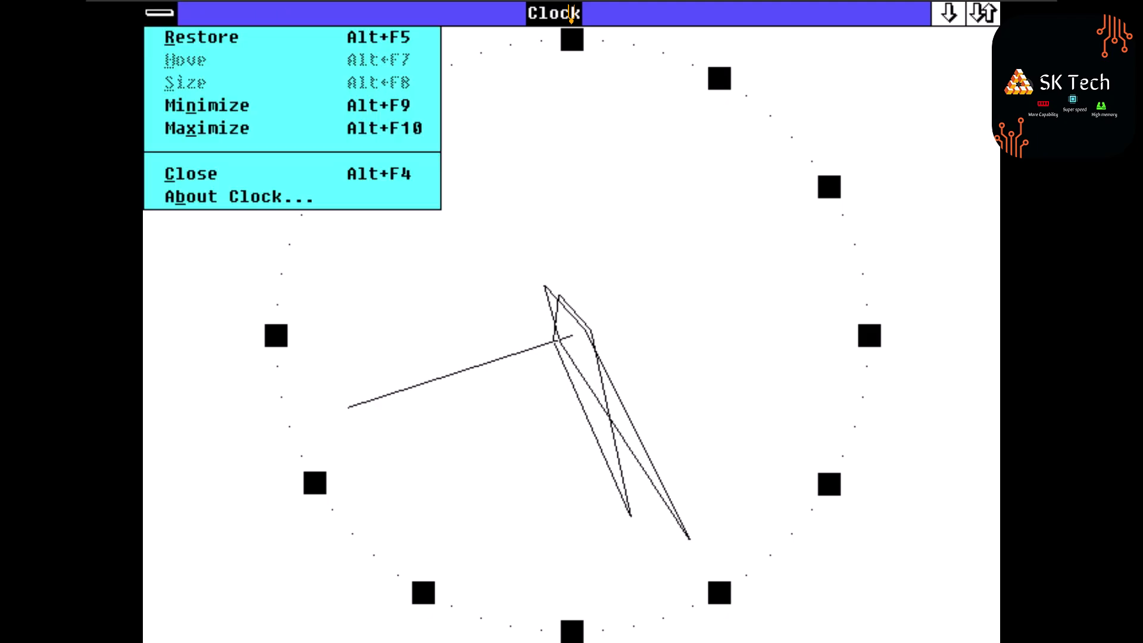
{"action": "left_click", "coordinate": [225, 200]}
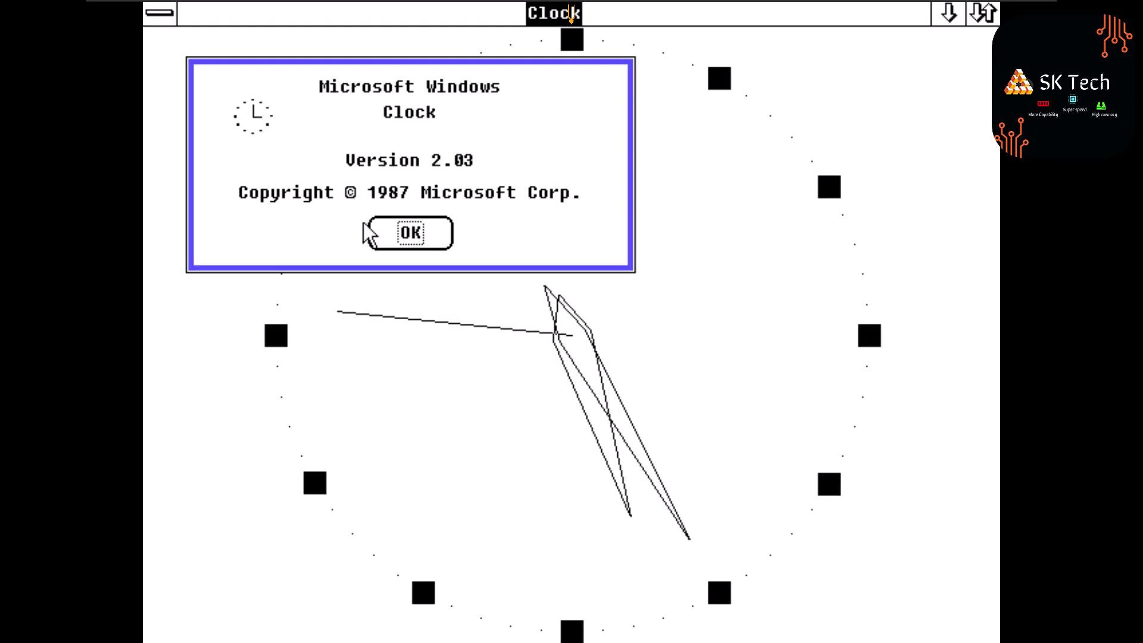
{"action": "left_click", "coordinate": [410, 240]}
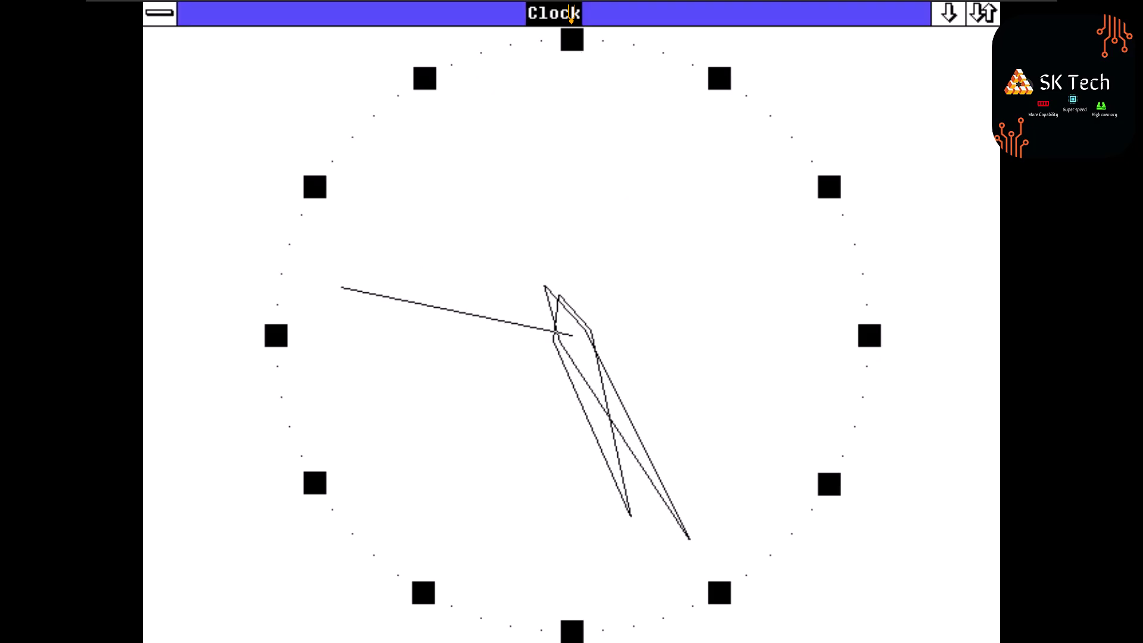
{"action": "left_click", "coordinate": [157, 13]}
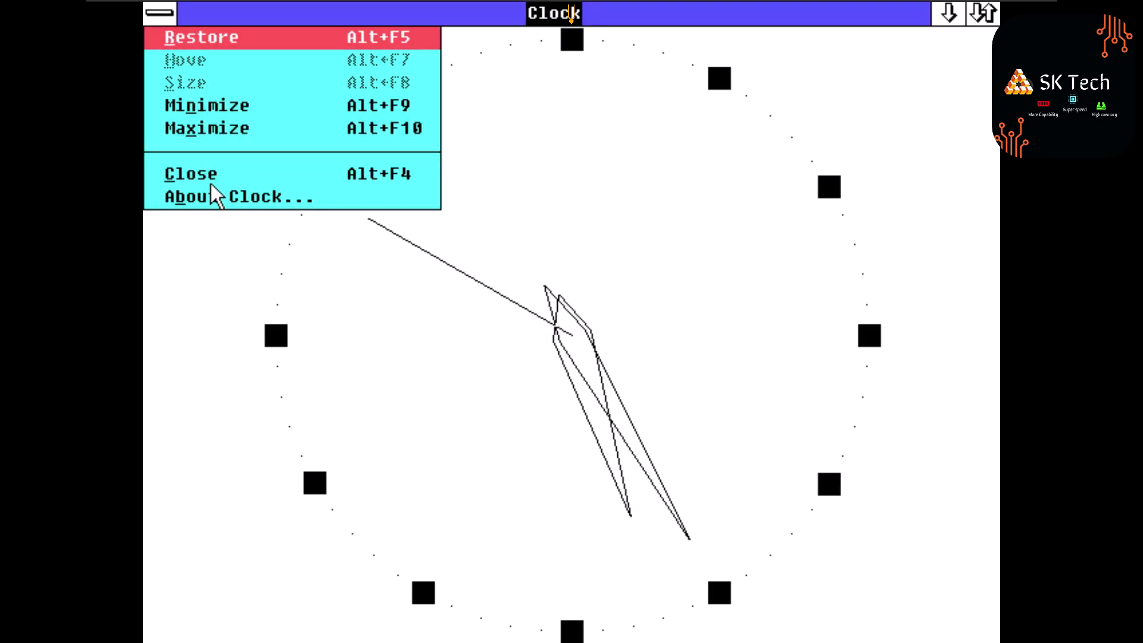
{"action": "left_click", "coordinate": [211, 175]}
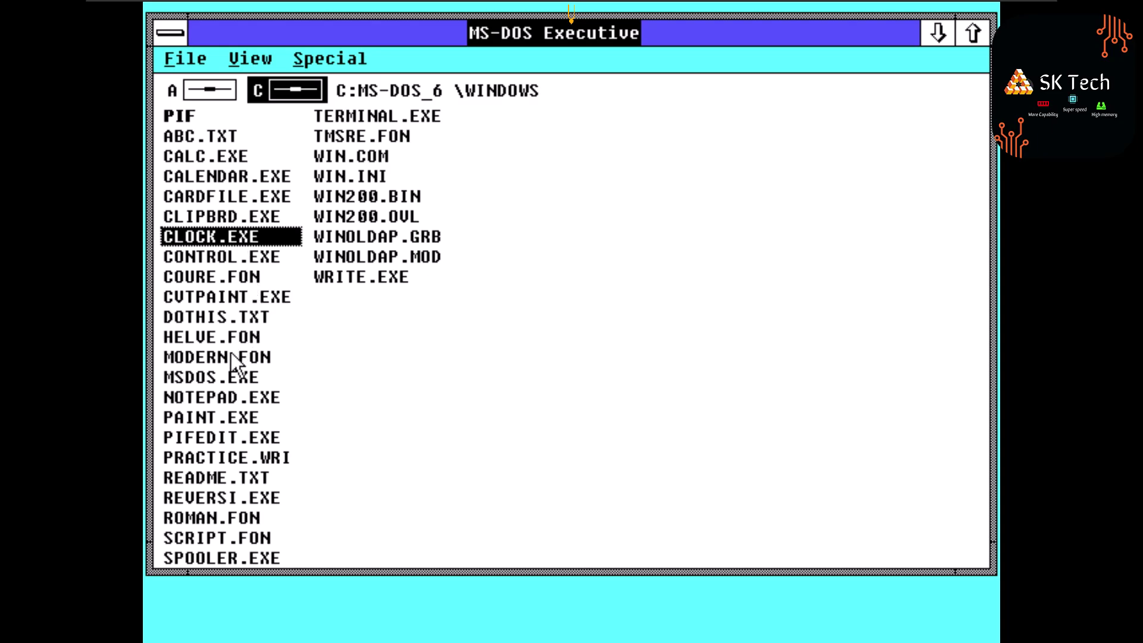
Open PAINT.EXE, maximize it, and scribble freehand pencil lines on the blank canvas
{"action": "double_click", "coordinate": [231, 418]}
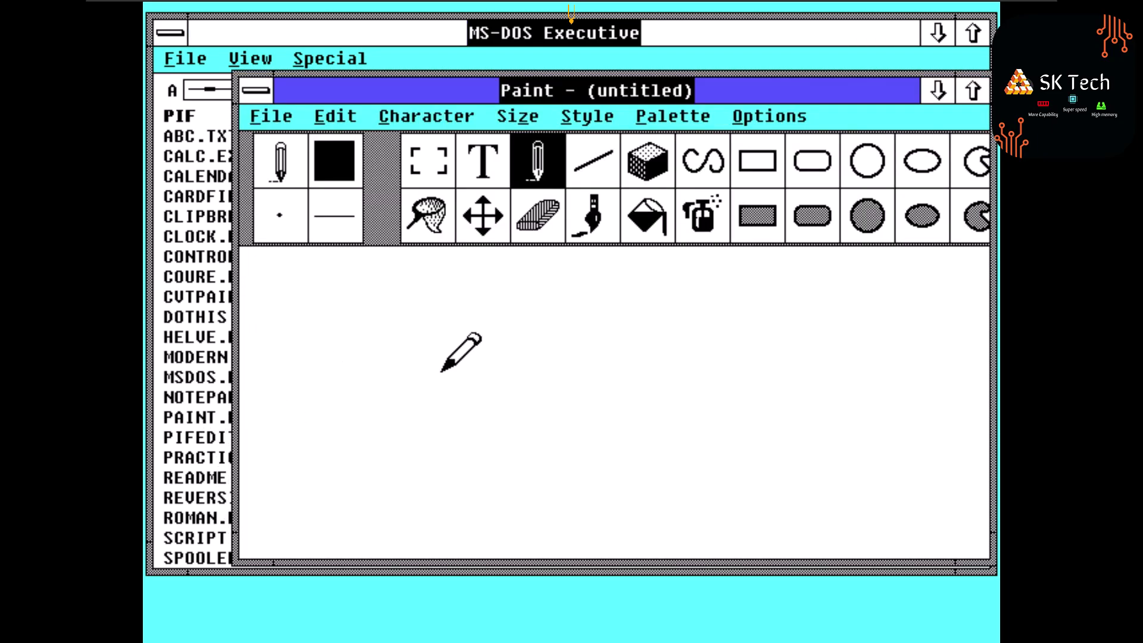
{"action": "mouse_move", "coordinate": [440, 372]}
{"action": "left_mouse_down"}
{"action": "mouse_move", "coordinate": [446, 407]}
{"action": "mouse_move", "coordinate": [502, 394]}
{"action": "left_mouse_up"}
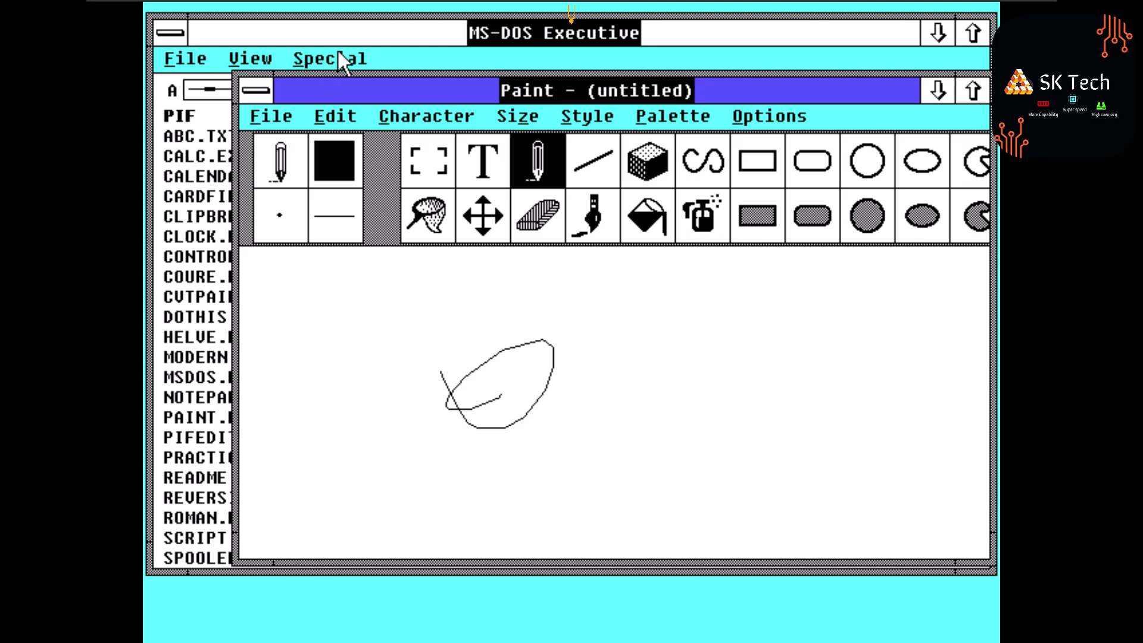
{"action": "double_click", "coordinate": [345, 86]}
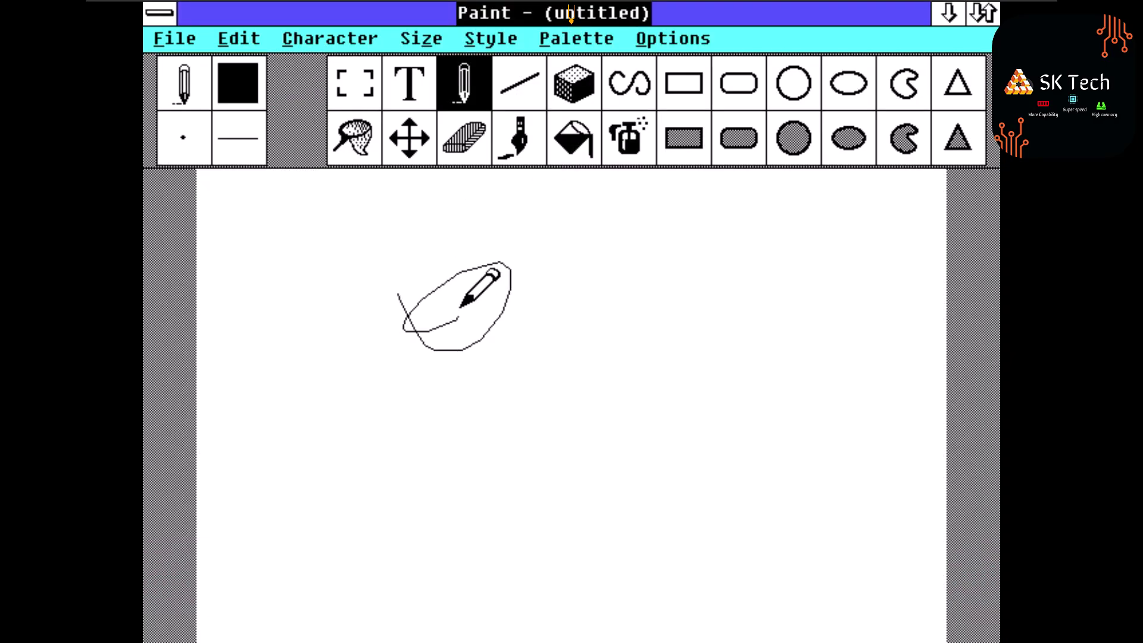
{"action": "mouse_move", "coordinate": [459, 307]}
{"action": "left_mouse_down"}
{"action": "mouse_move", "coordinate": [595, 461]}
{"action": "mouse_move", "coordinate": [581, 347]}
{"action": "mouse_move", "coordinate": [637, 436]}
{"action": "mouse_move", "coordinate": [516, 410]}
{"action": "mouse_move", "coordinate": [517, 459]}
{"action": "mouse_move", "coordinate": [570, 539]}
{"action": "mouse_move", "coordinate": [468, 491]}
{"action": "mouse_move", "coordinate": [793, 350]}
{"action": "left_mouse_up"}
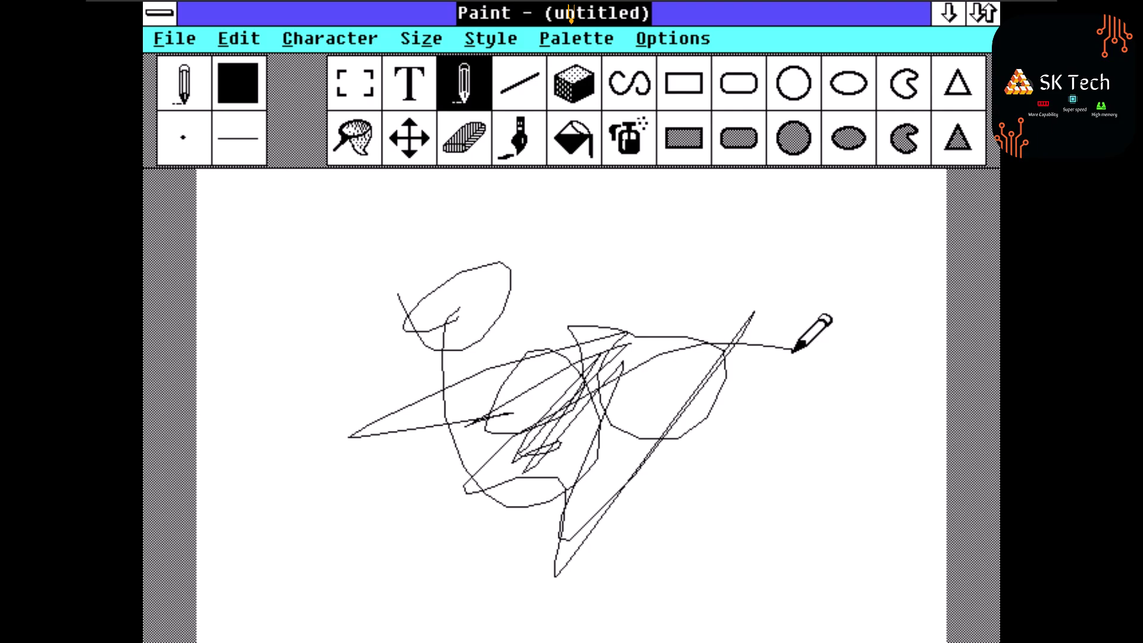
Close Paint without saving the untitled drawing
{"action": "left_click", "coordinate": [153, 12]}
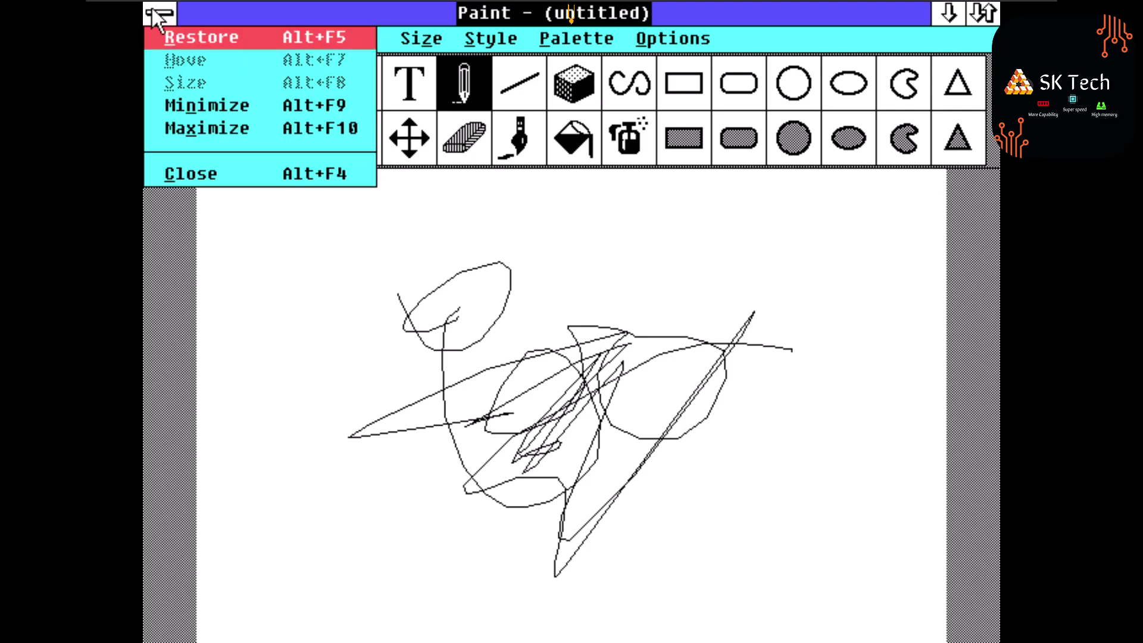
{"action": "left_click", "coordinate": [233, 181]}
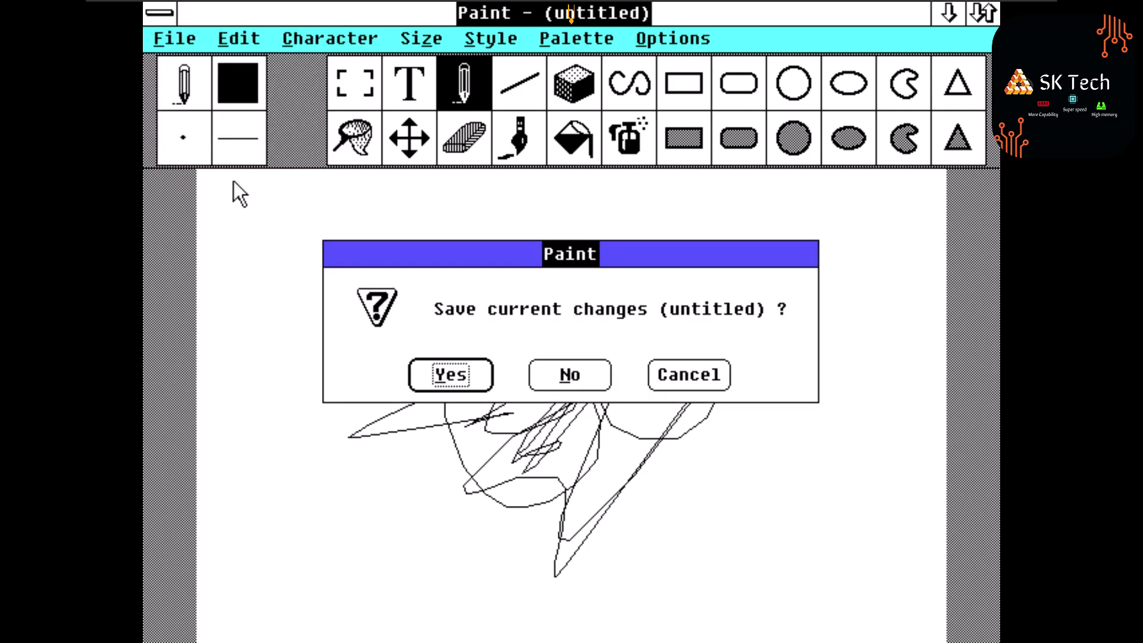
{"action": "left_click", "coordinate": [571, 377]}
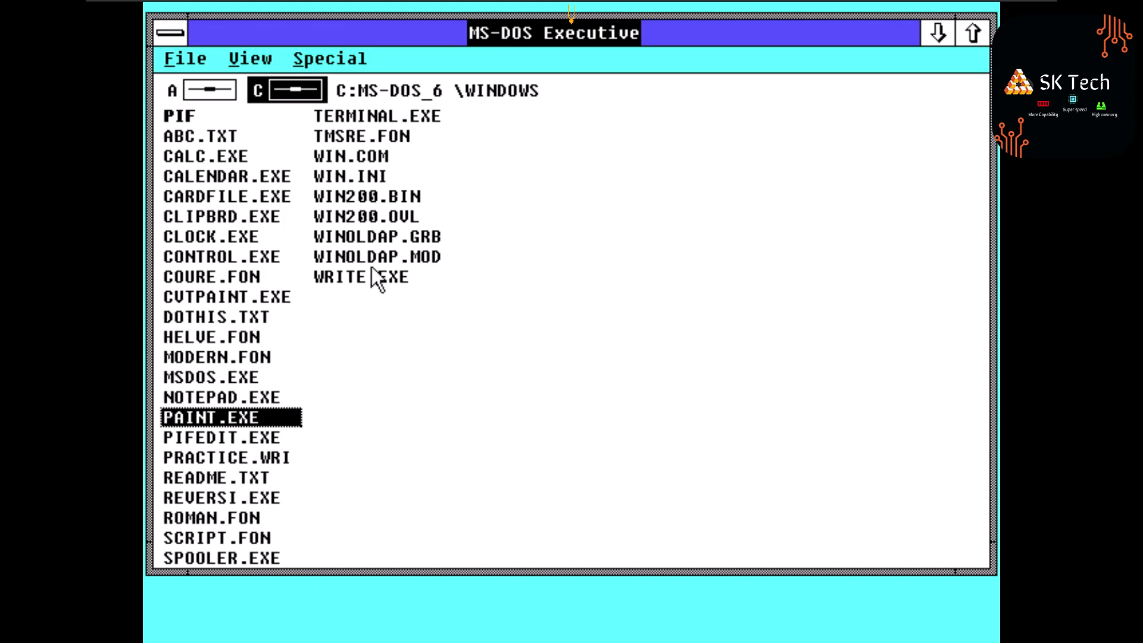
Open CONTROL.EXE, change the Screen Background color to dark blue by adjusting its hue and brightness, and close Control Panel
{"action": "left_click", "coordinate": [256, 297]}
{"action": "double_click", "coordinate": [242, 259]}
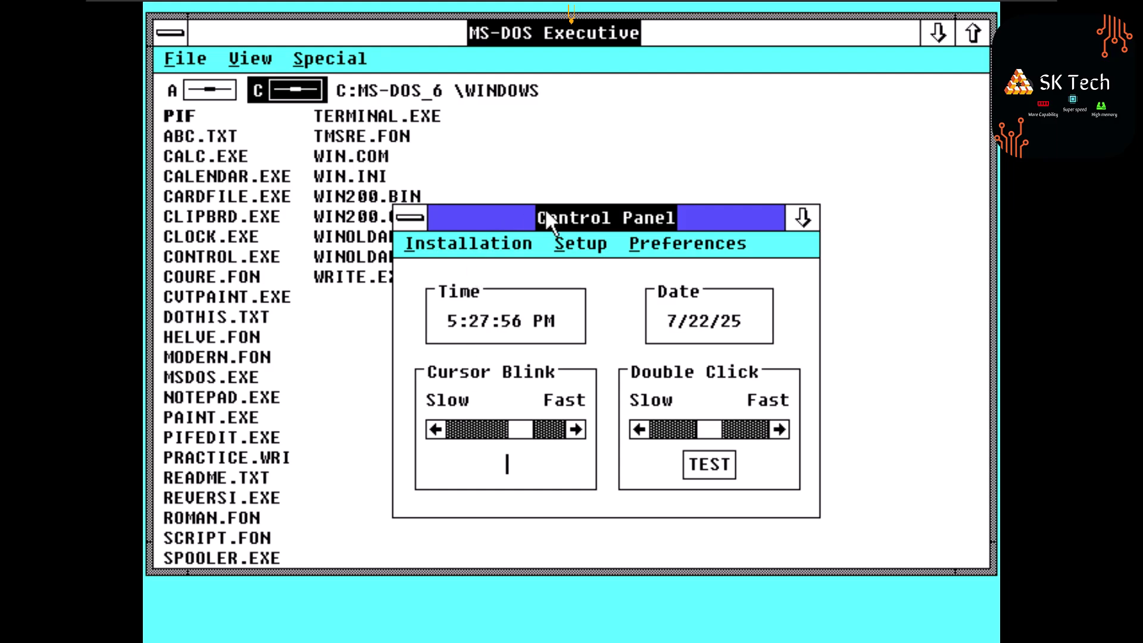
{"action": "left_click", "coordinate": [663, 235]}
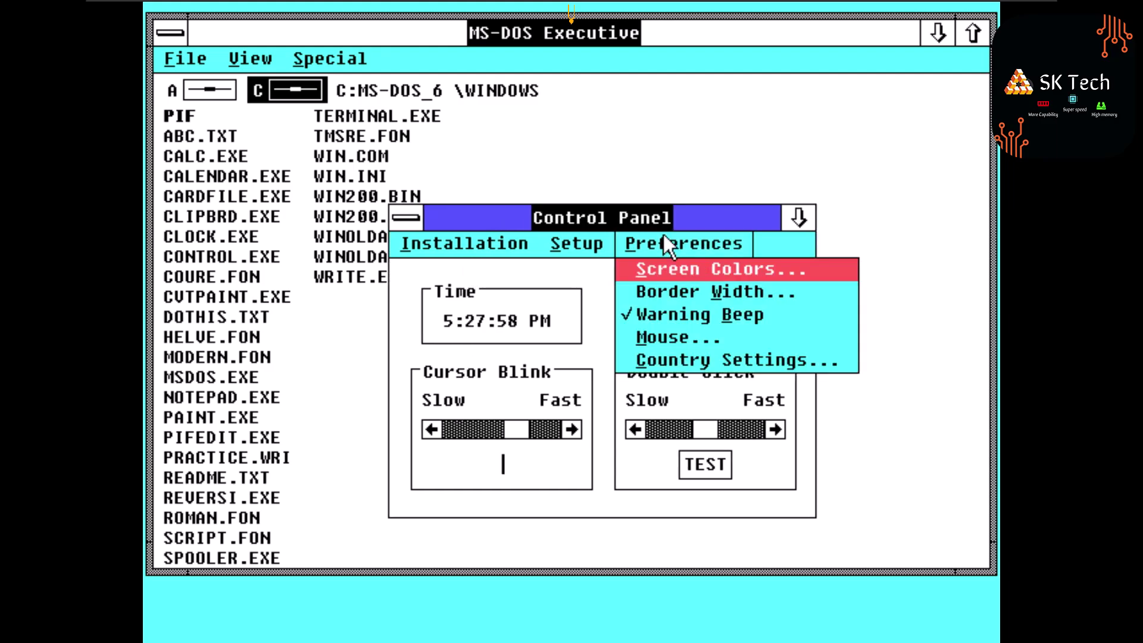
{"action": "left_click", "coordinate": [665, 265]}
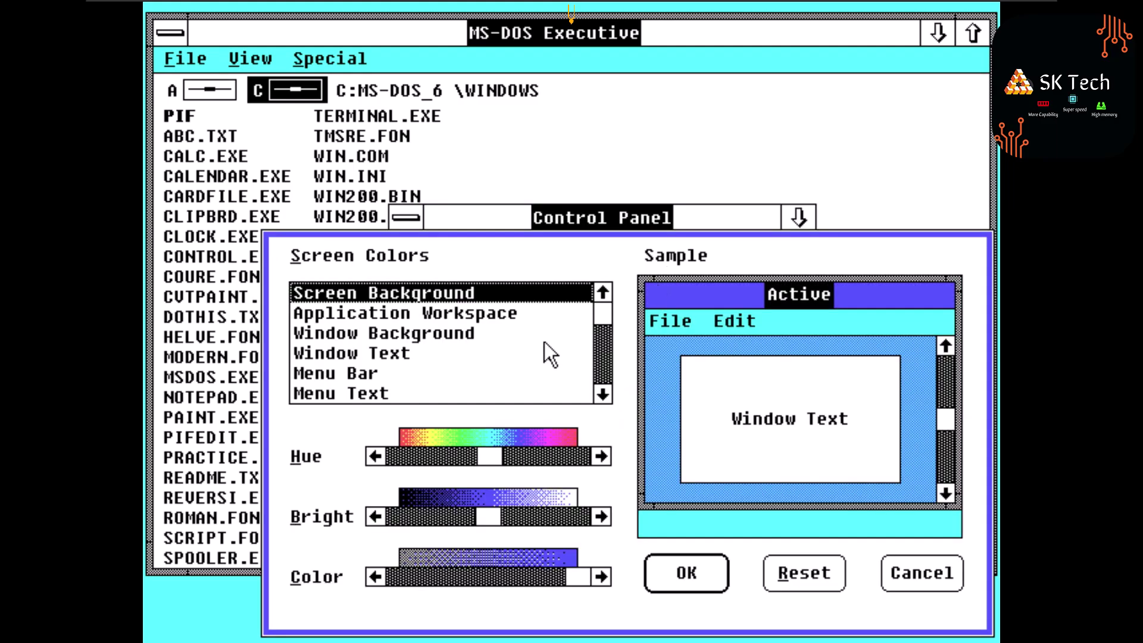
{"action": "left_click_drag", "start_coordinate": [490, 451], "coordinate": [520, 449]}
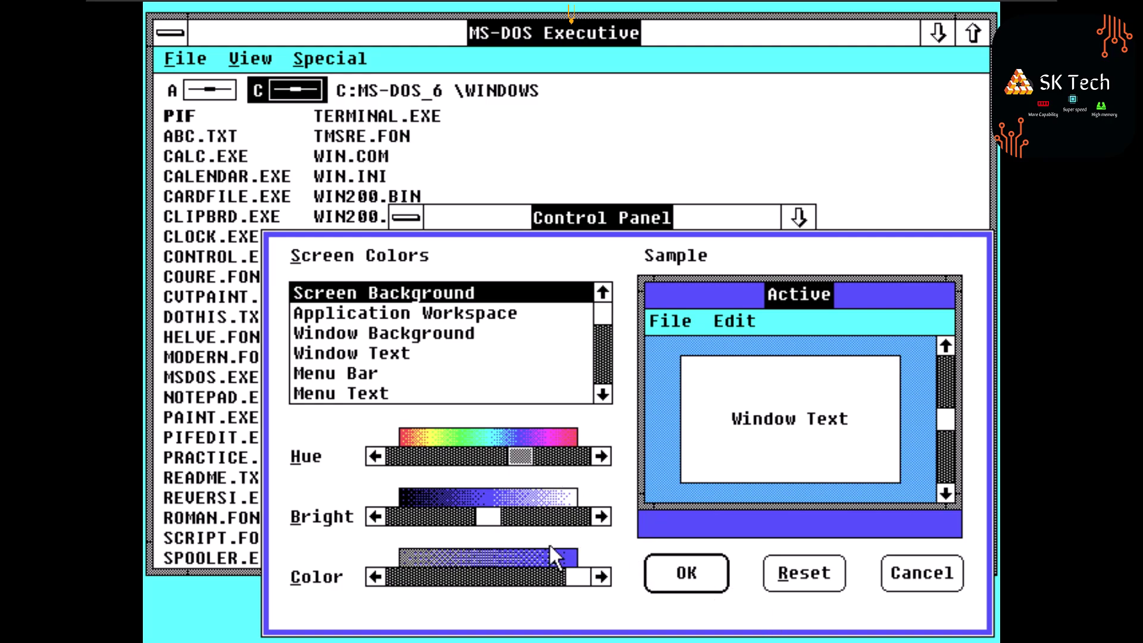
{"action": "left_click_drag", "start_coordinate": [479, 508], "coordinate": [436, 513]}
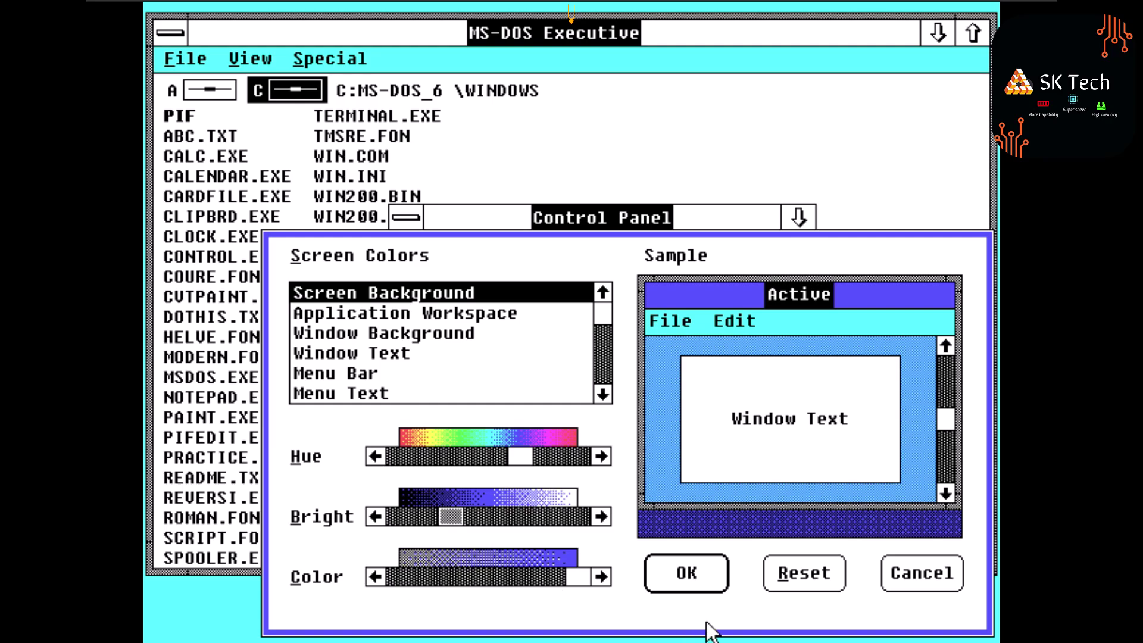
{"action": "left_click", "coordinate": [683, 568]}
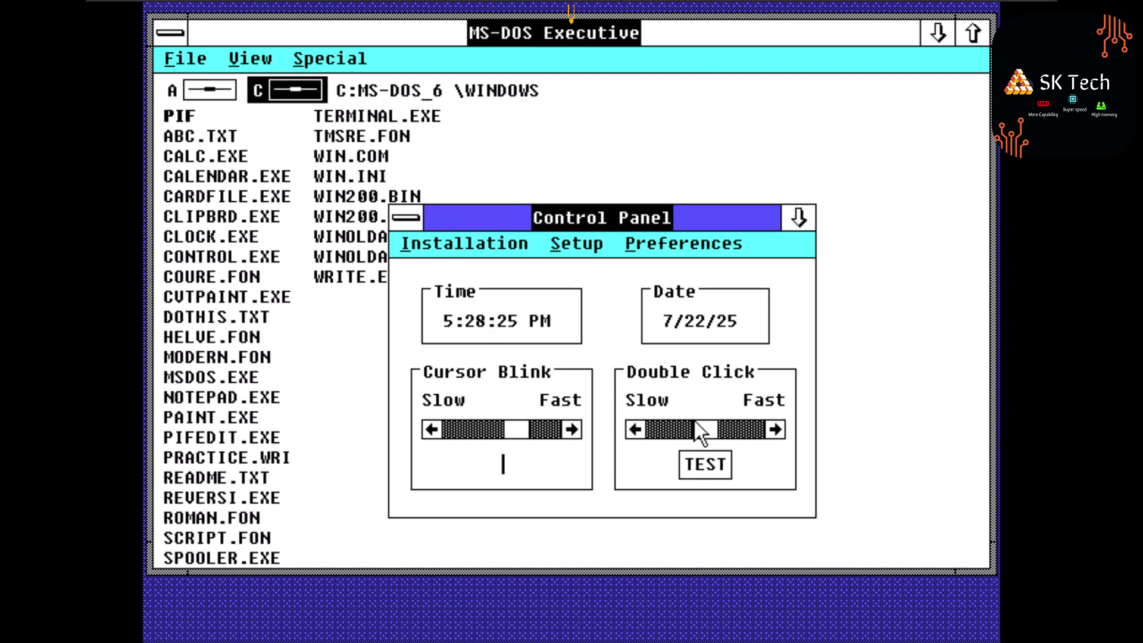
{"action": "left_click", "coordinate": [416, 218]}
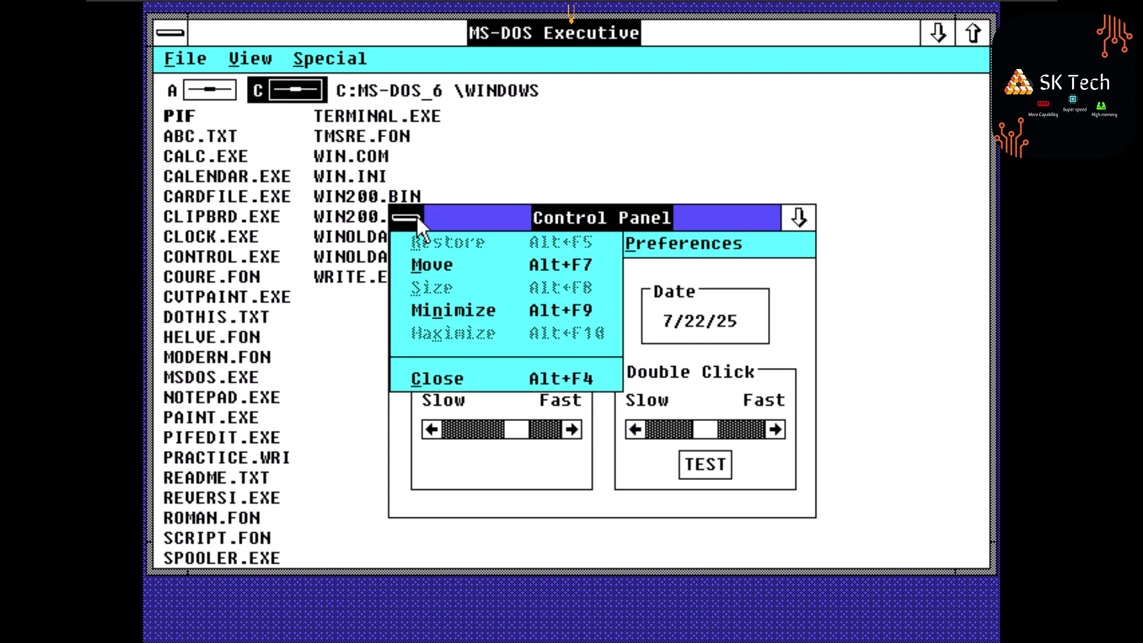
{"action": "left_click", "coordinate": [459, 369]}
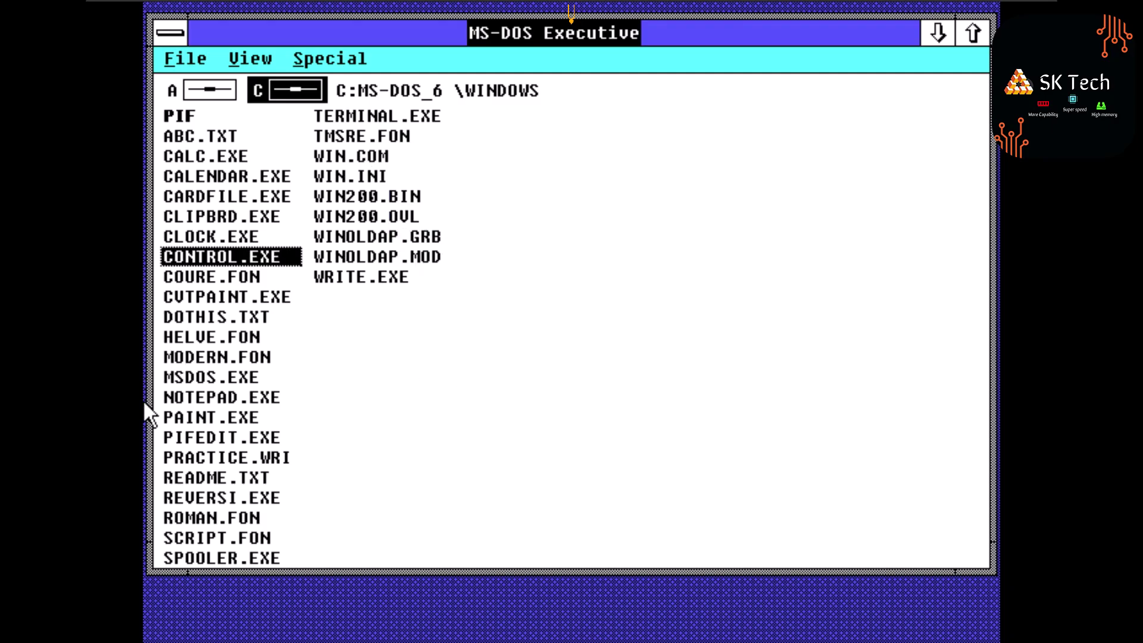
Try to run SPOOLER.EXE, and read through README.TXT in Notepad before closing it
{"action": "double_click", "coordinate": [207, 549]}
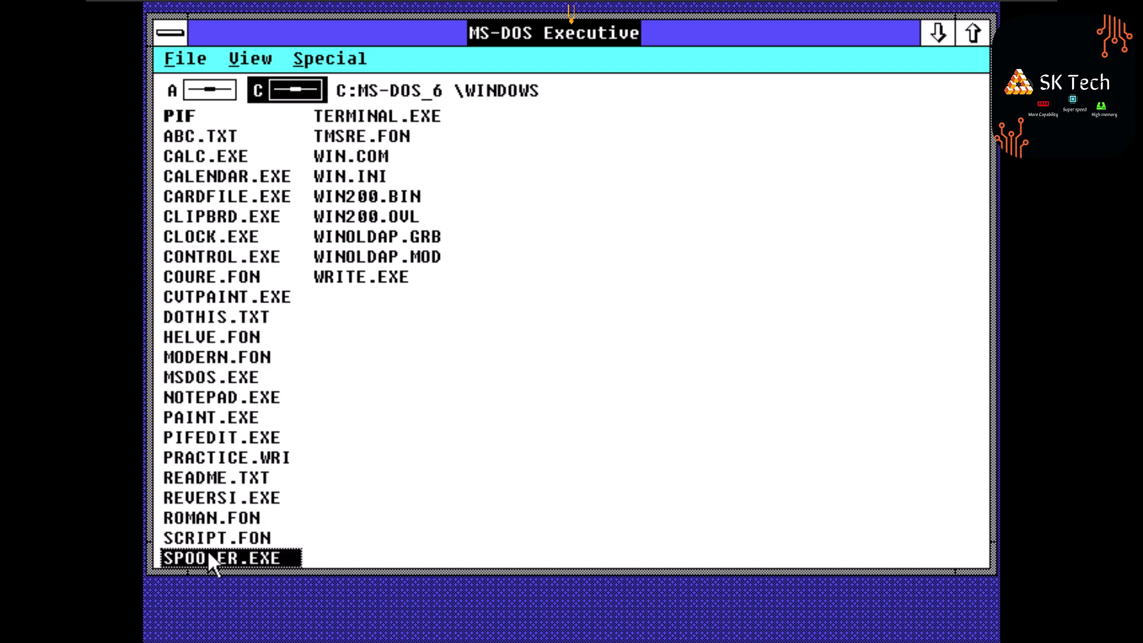
{"action": "left_click", "coordinate": [548, 363]}
{"action": "double_click", "coordinate": [217, 467]}
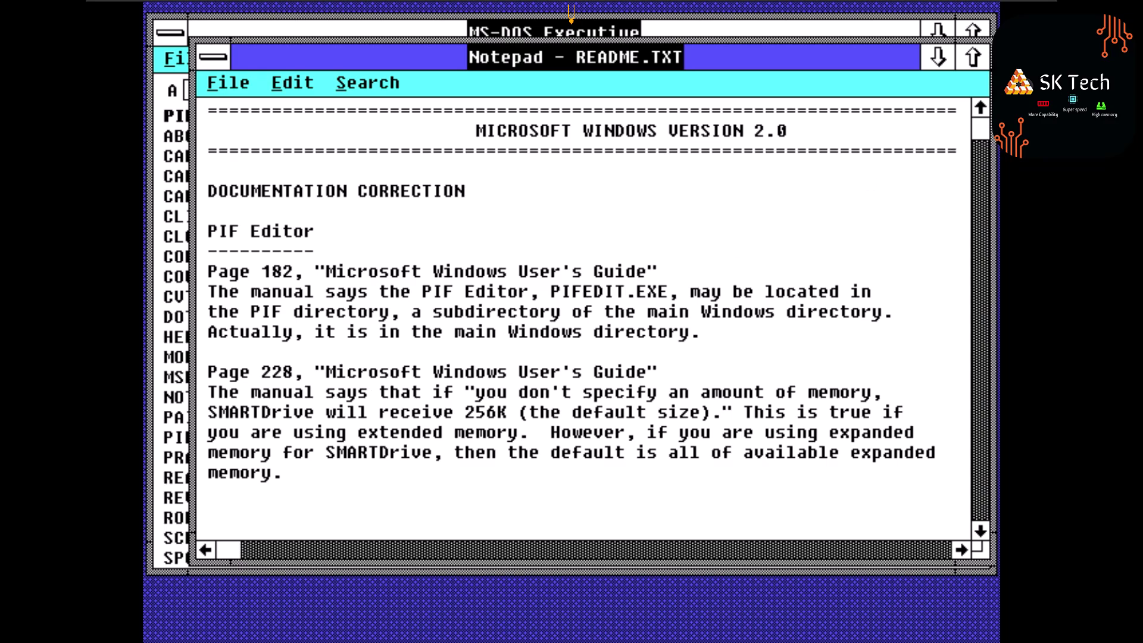
{"action": "left_click_drag", "start_coordinate": [982, 137], "coordinate": [981, 478]}
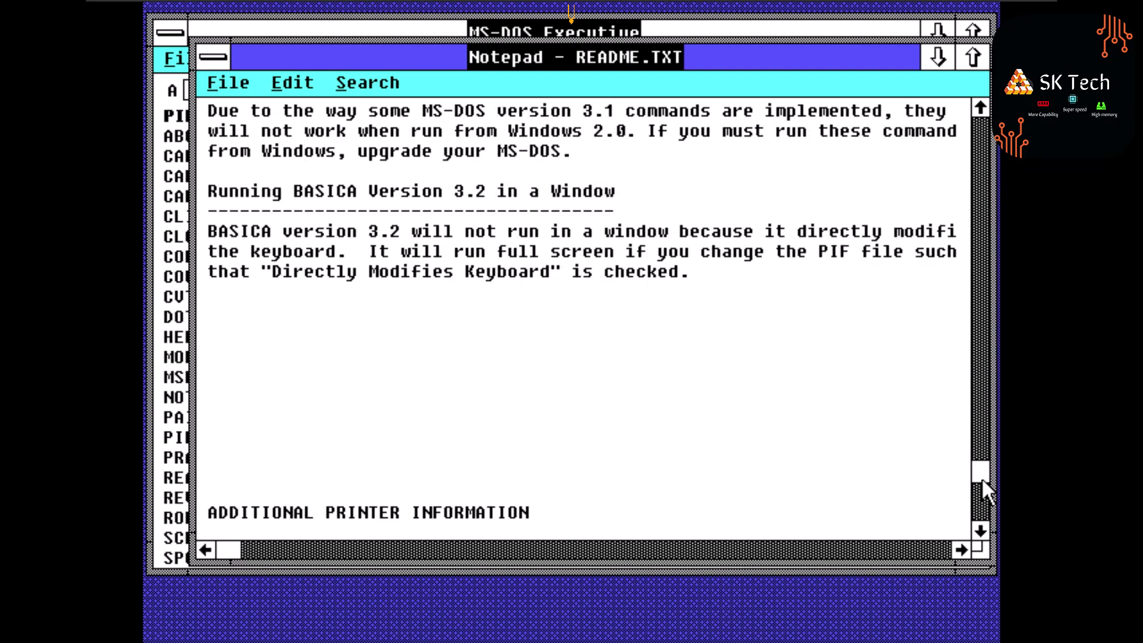
{"action": "left_click", "coordinate": [219, 63]}
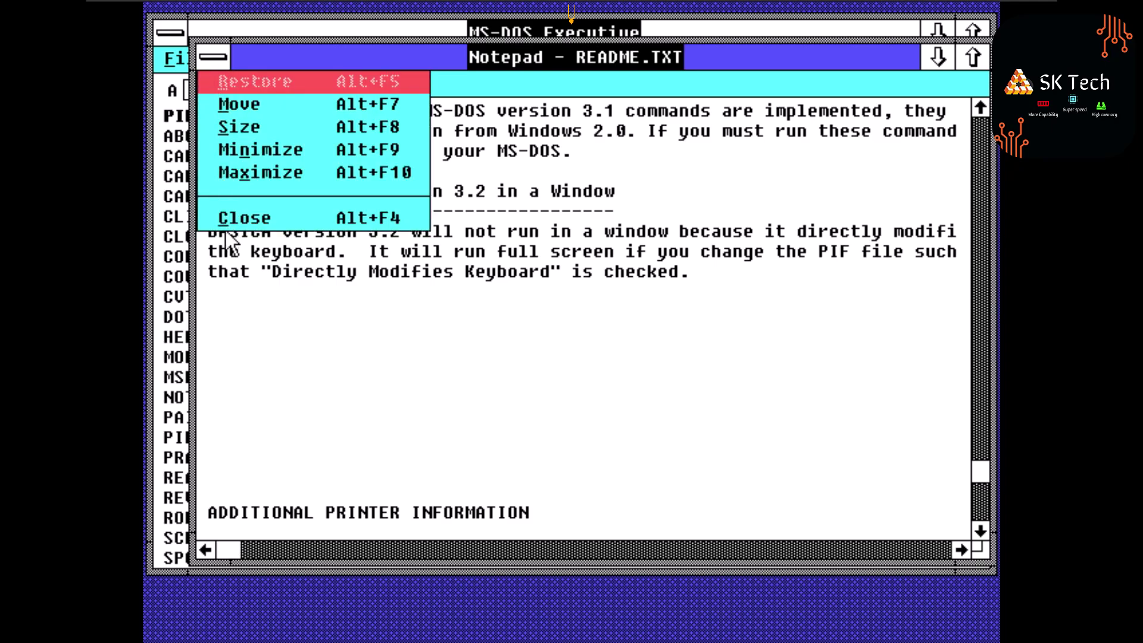
{"action": "left_click", "coordinate": [236, 217]}
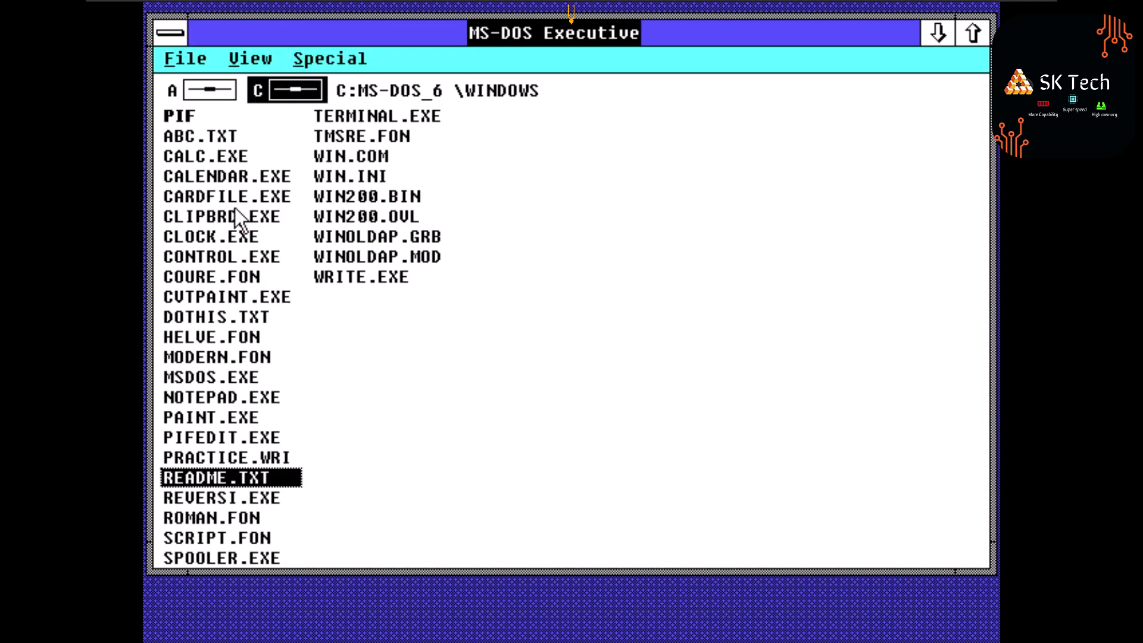
Close MS-DOS Executive and confirm ending the Windows session to return to the DOS prompt
{"action": "left_click", "coordinate": [238, 217]}
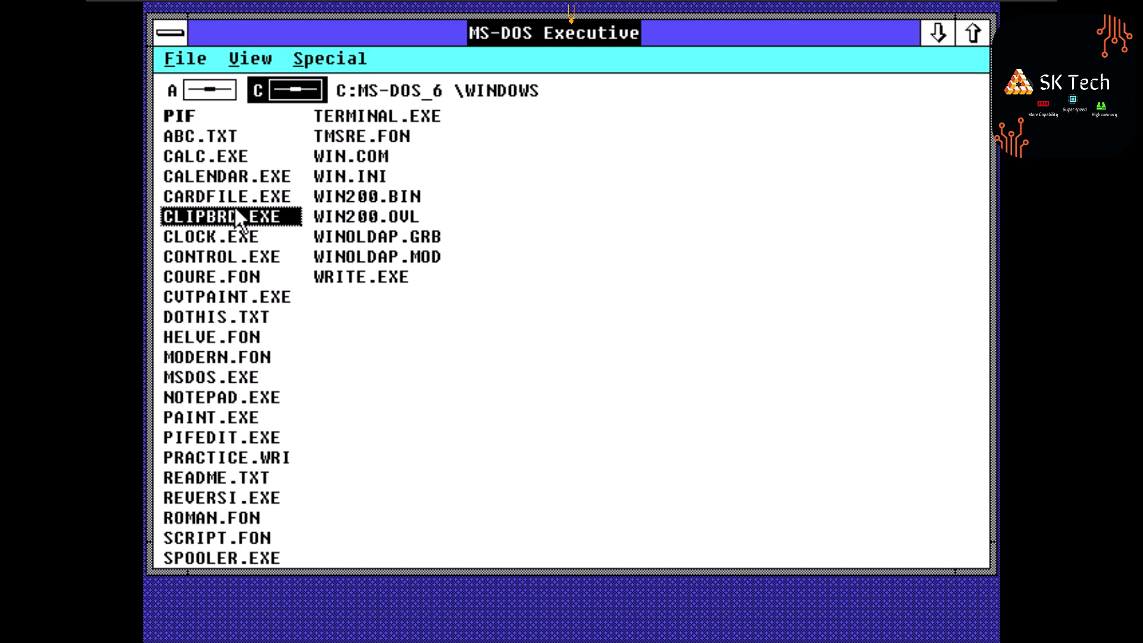
{"action": "left_click_drag", "start_coordinate": [333, 28], "coordinate": [340, 52]}
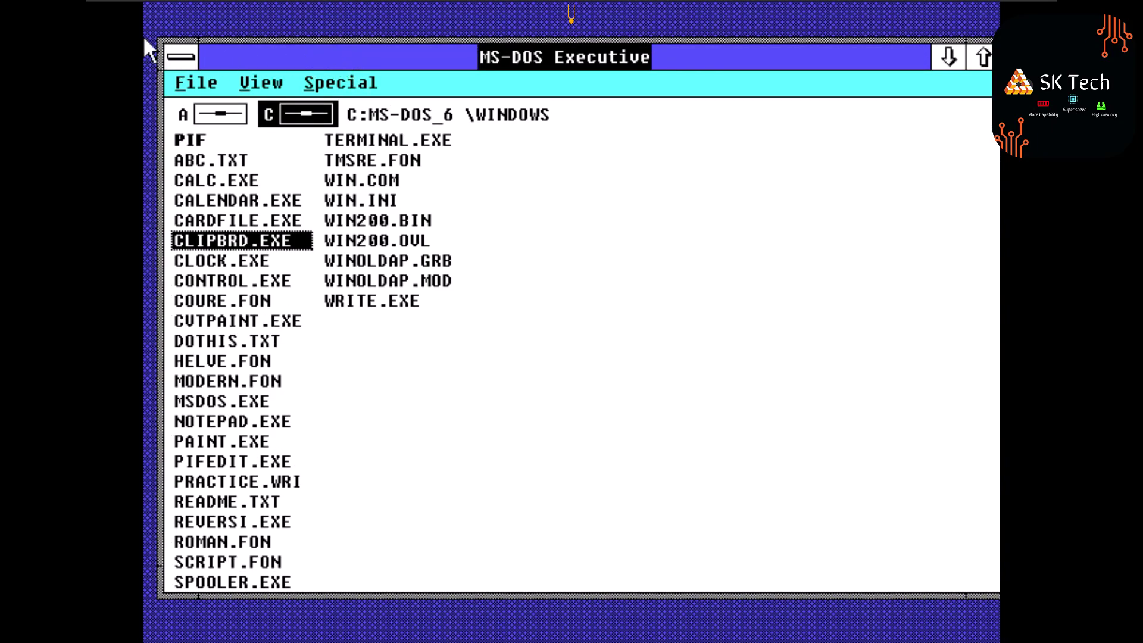
{"action": "left_click", "coordinate": [182, 58]}
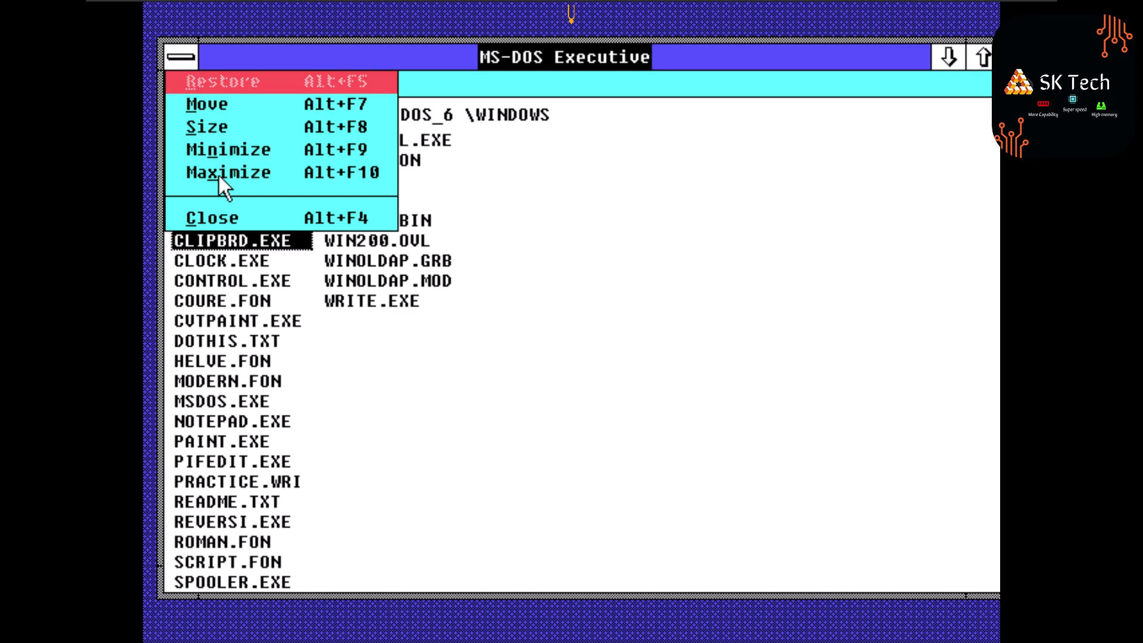
{"action": "left_click", "coordinate": [219, 218]}
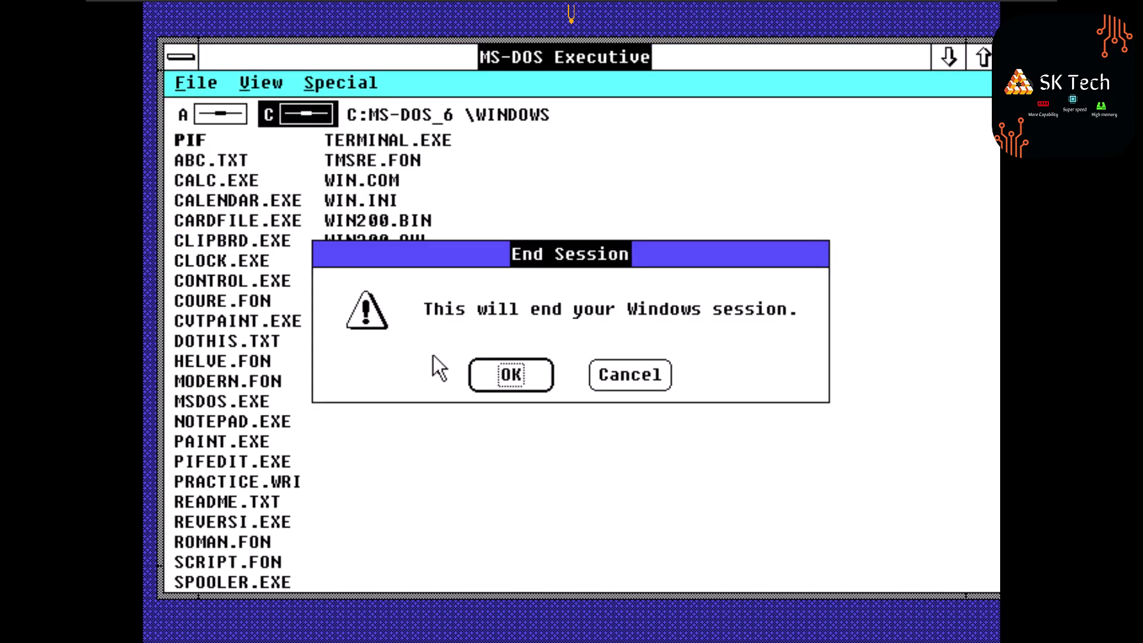
{"action": "left_click", "coordinate": [510, 373]}
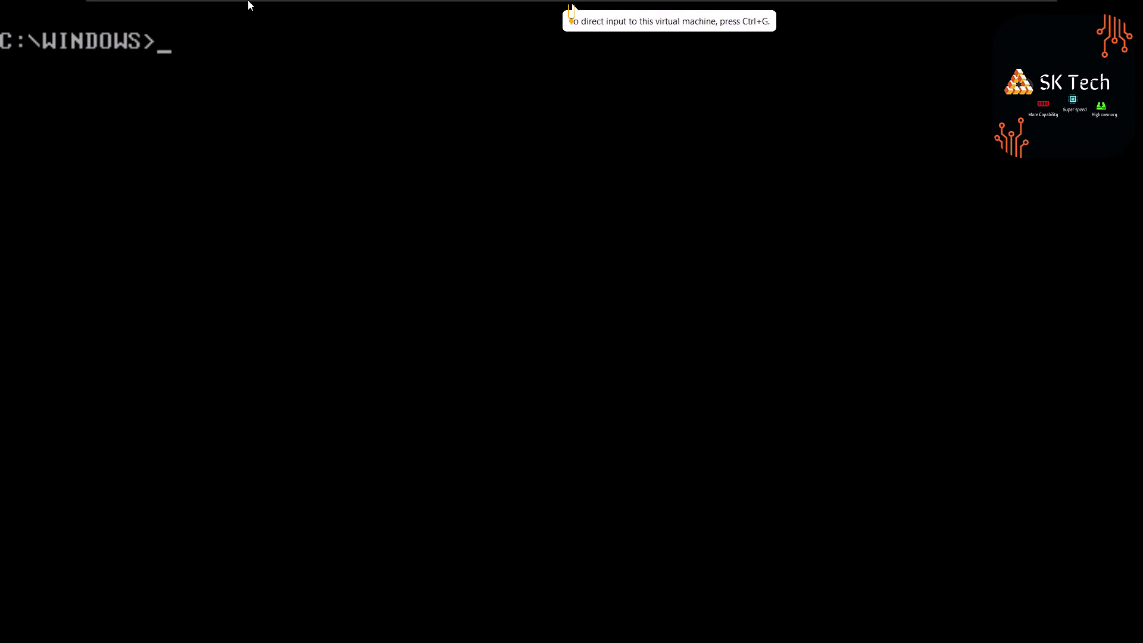
Exit full screen mode and shut down the Windows 2.0 guest
{"action": "mouse_move", "coordinate": [249, 3]}
{"action": "left_click", "coordinate": [200, 10]}
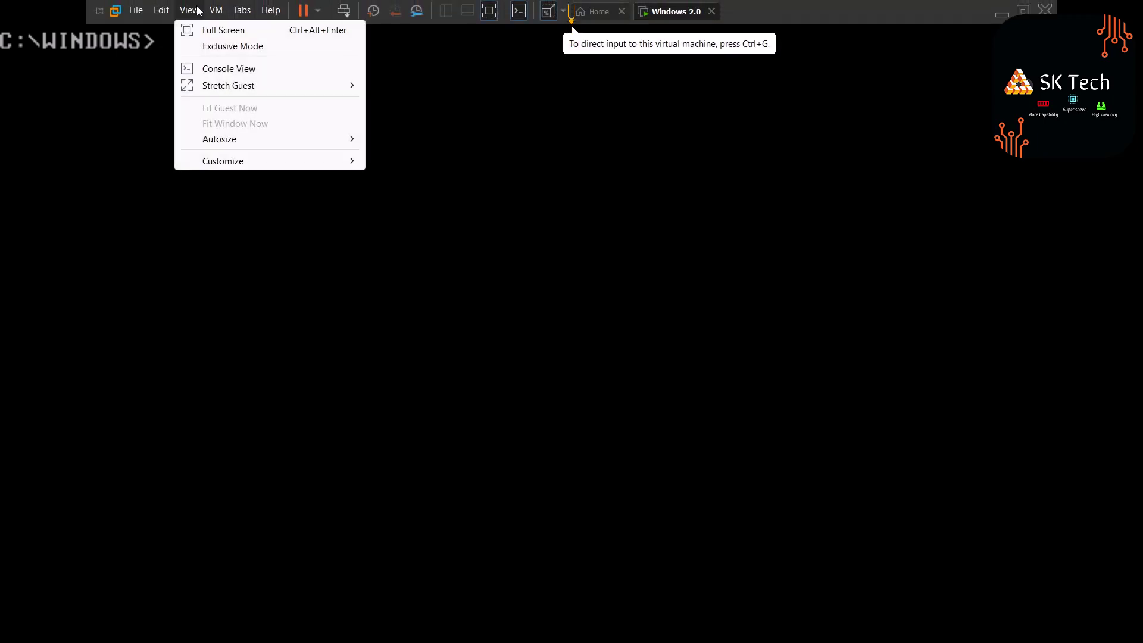
{"action": "left_click", "coordinate": [195, 23]}
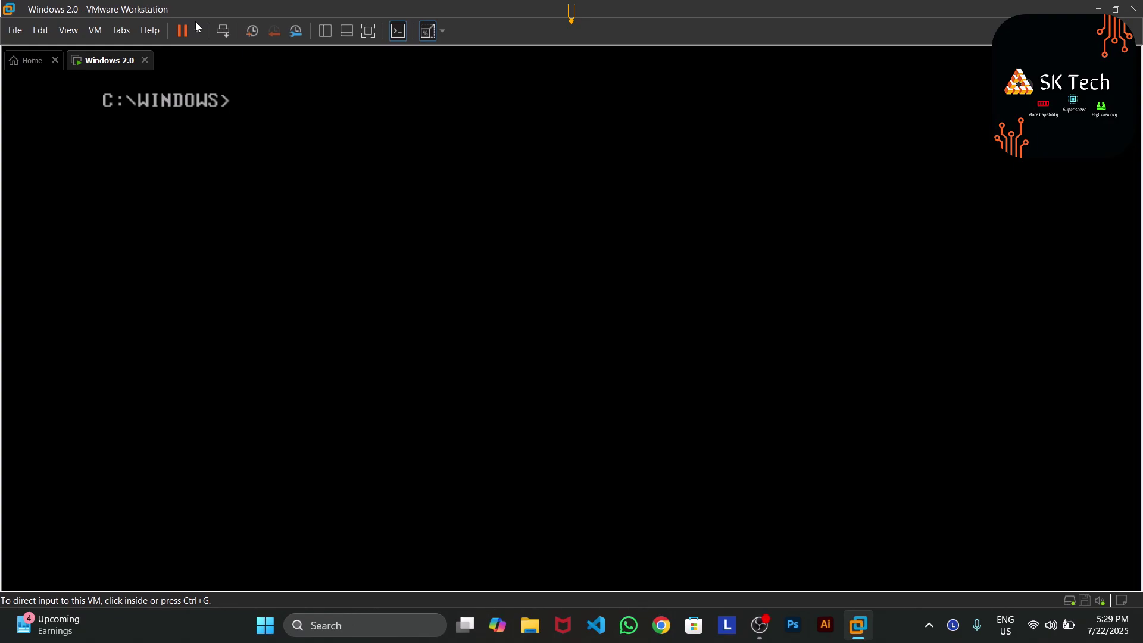
{"action": "left_click", "coordinate": [196, 33]}
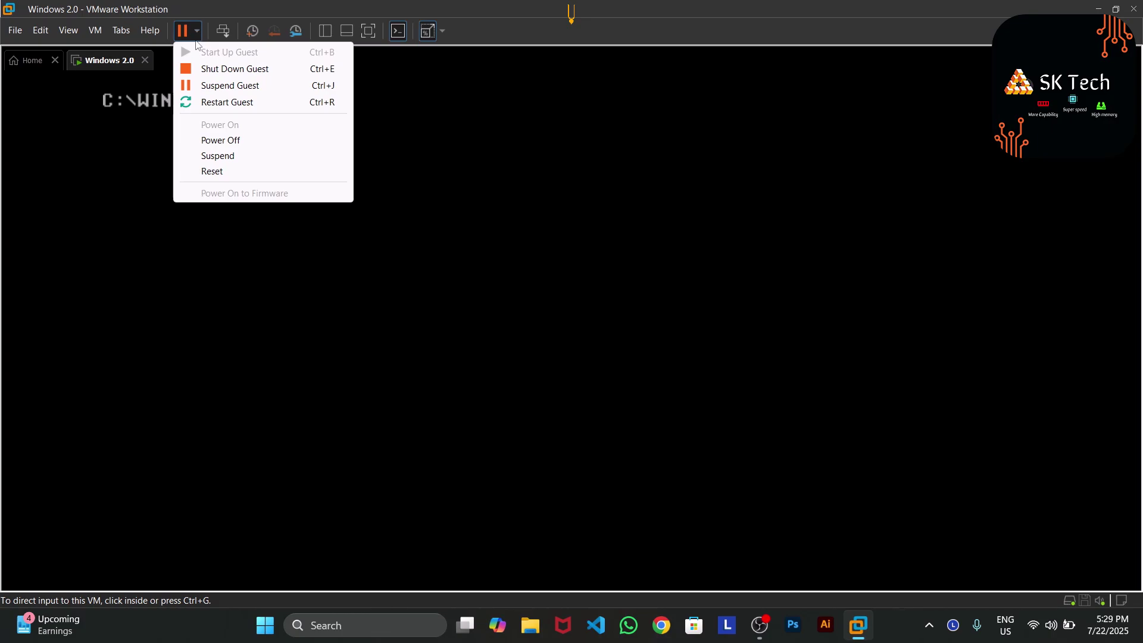
{"action": "left_click", "coordinate": [200, 69]}
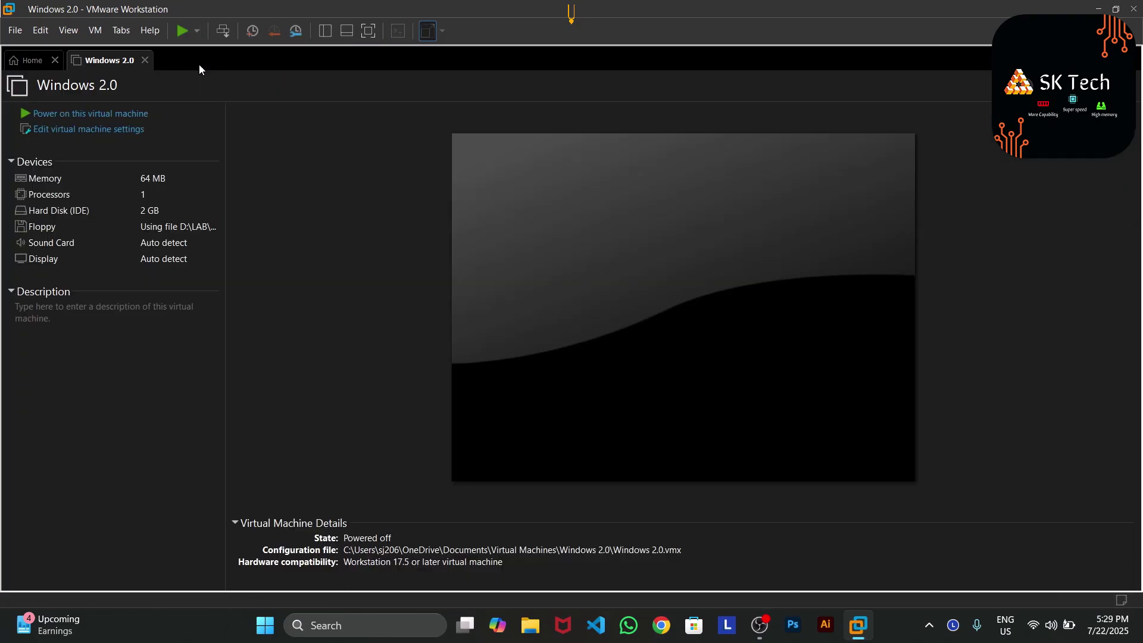
Permanently delete the Windows 2.0 virtual machine from disk and confirm the deletion
{"action": "right_click", "coordinate": [110, 57]}
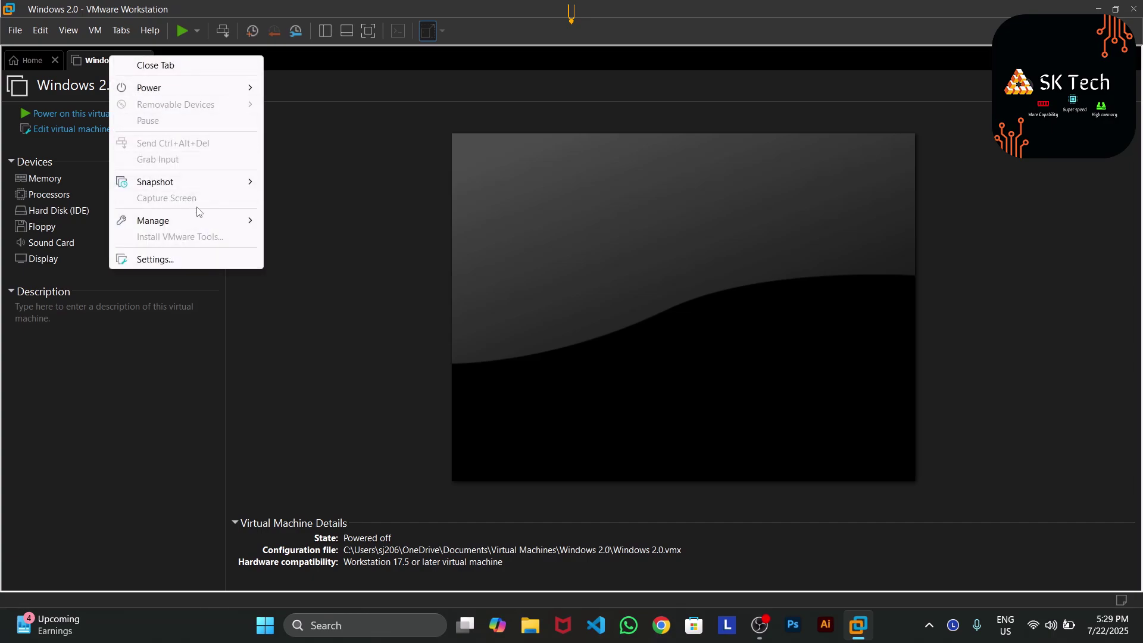
{"action": "mouse_move", "coordinate": [203, 225]}
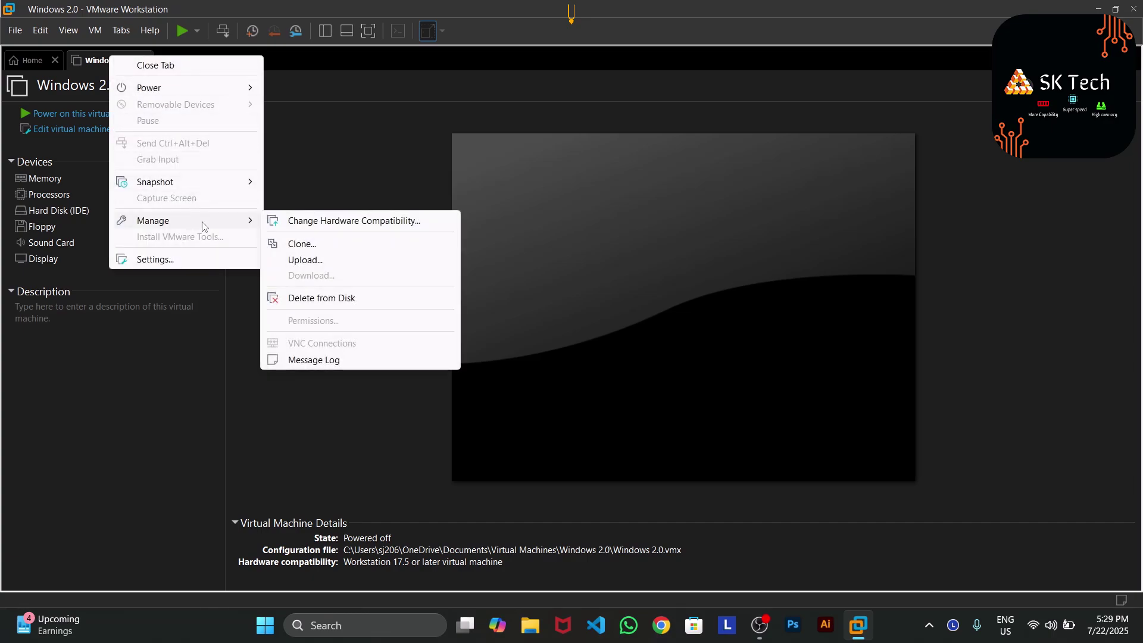
{"action": "left_click", "coordinate": [304, 298]}
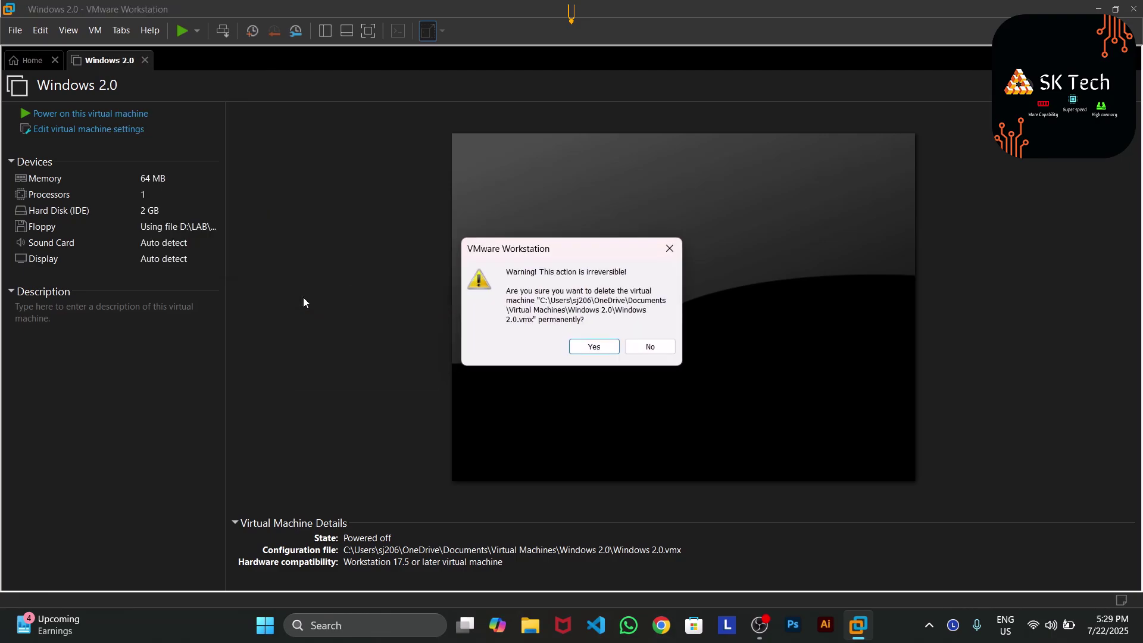
{"action": "left_click", "coordinate": [588, 349]}
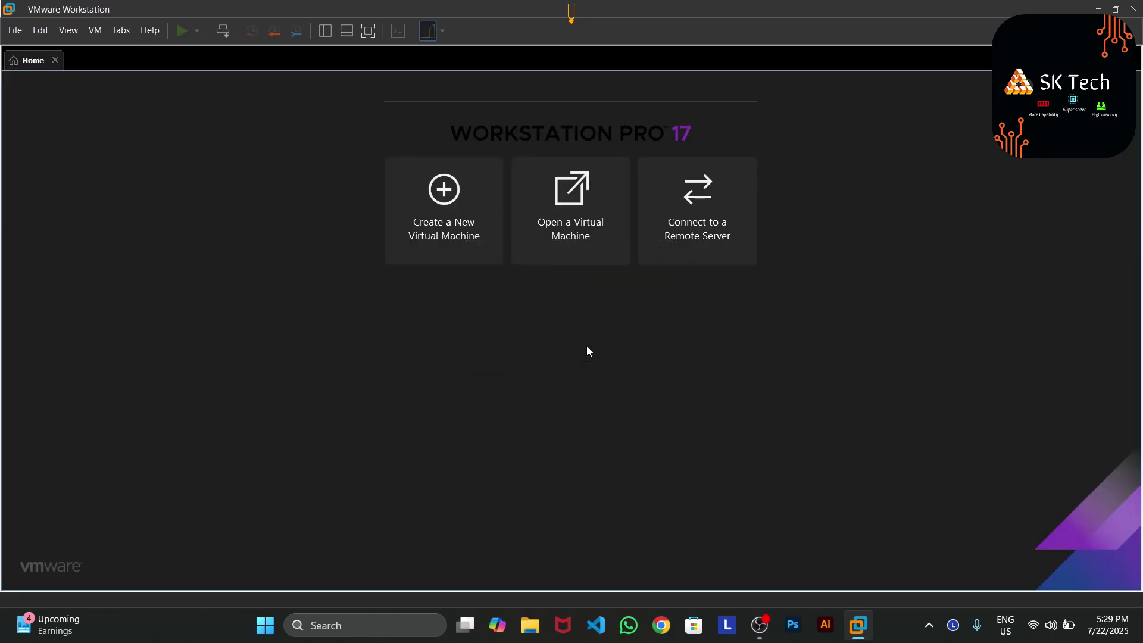